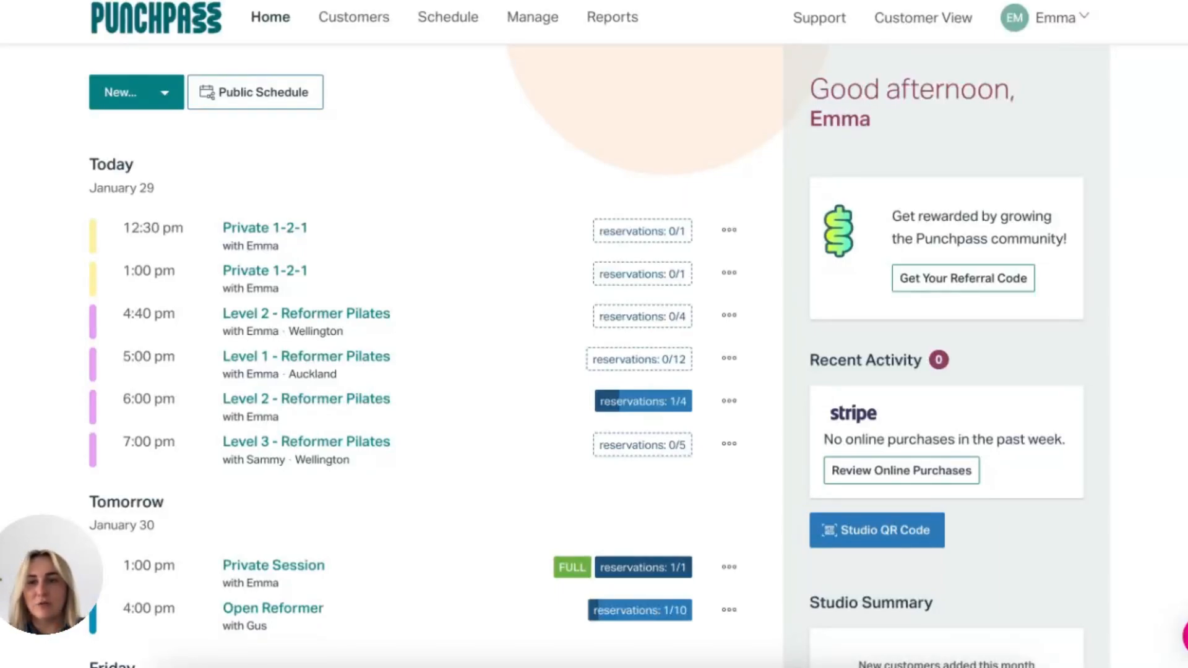
{"action": "left_click", "coordinate": [152, 103]}
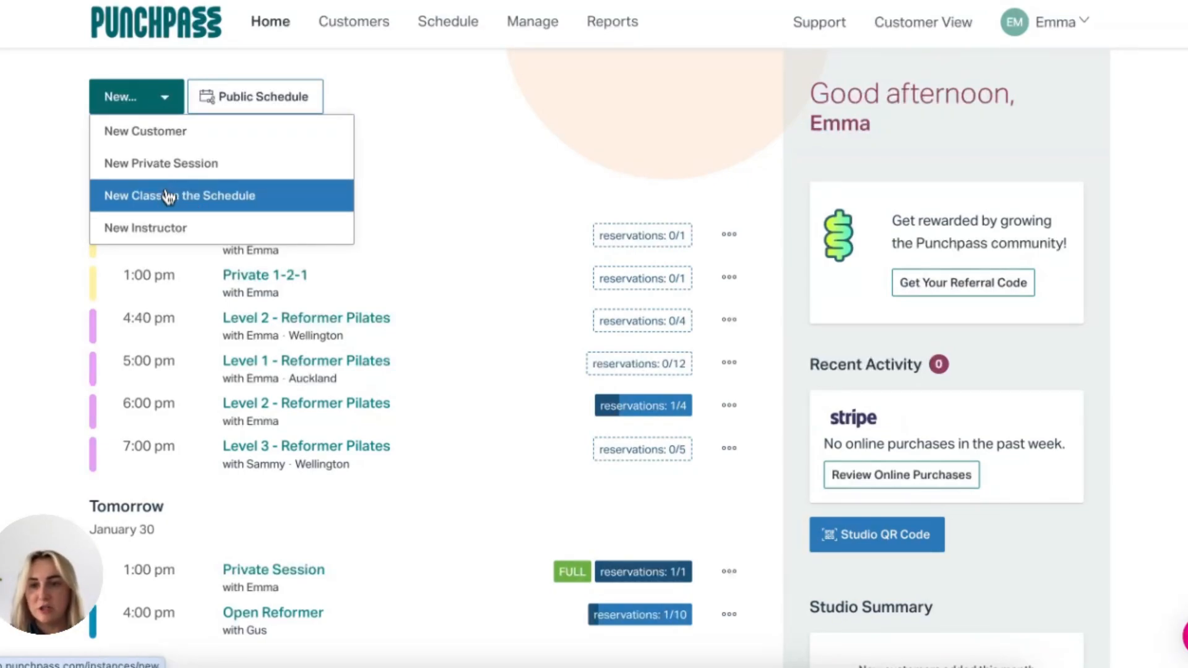
{"action": "left_click", "coordinate": [117, 101]}
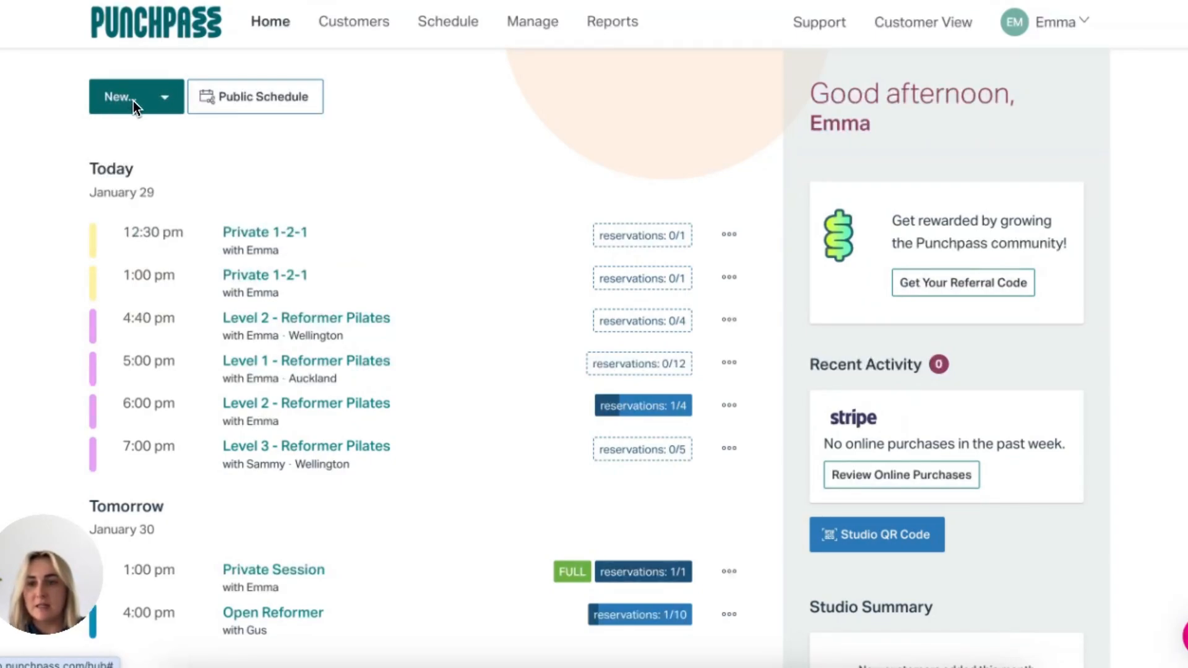
Open today's 6:00 pm Level 2 - Reformer Pilates class and review its instructor, waiting list of attendees and content details.
{"action": "scroll", "coordinate": [296, 172], "scroll_direction": "down", "scroll_amount": 1}
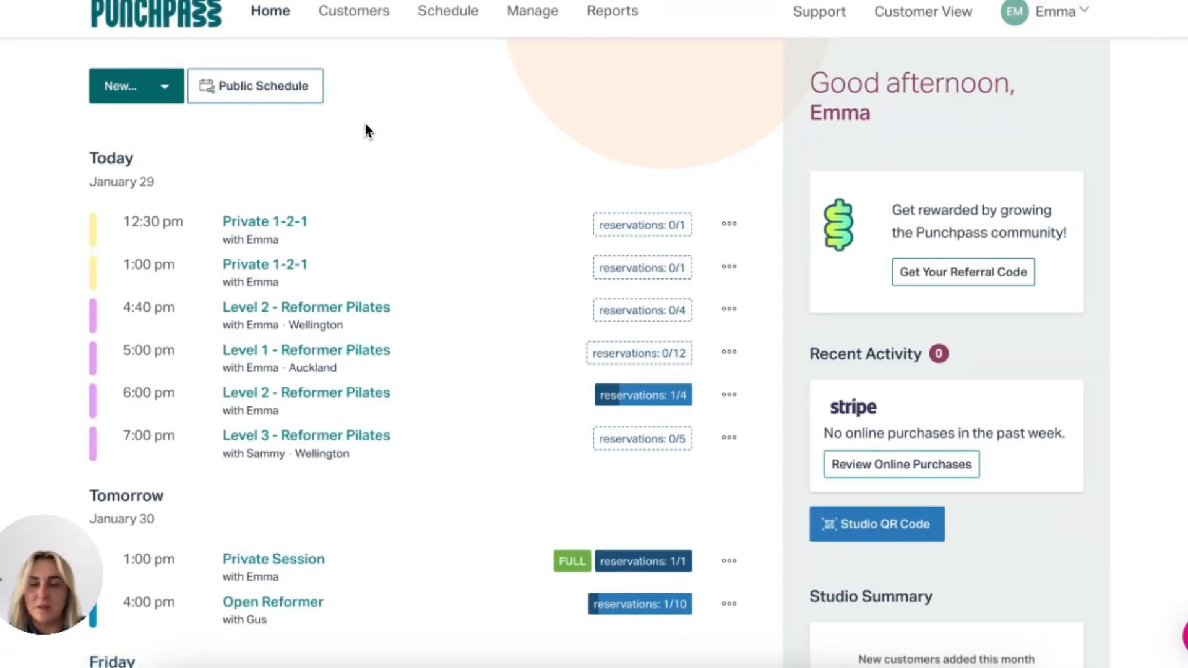
{"action": "scroll", "coordinate": [365, 124], "scroll_direction": "down", "scroll_amount": 3}
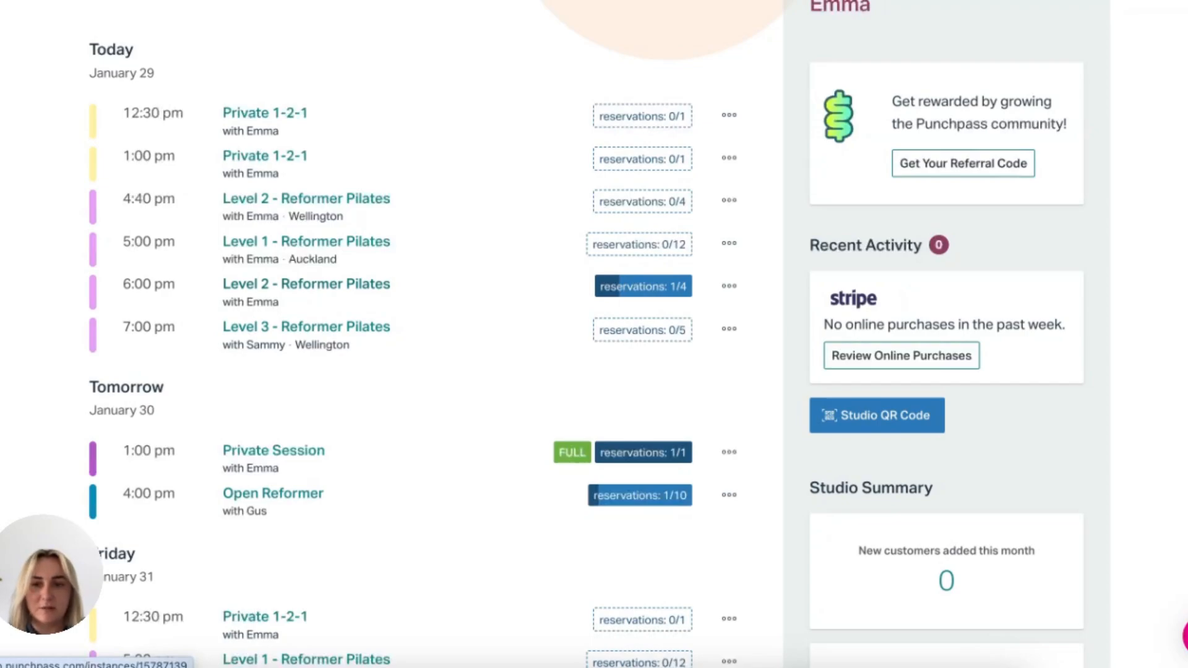
{"action": "left_click", "coordinate": [292, 284]}
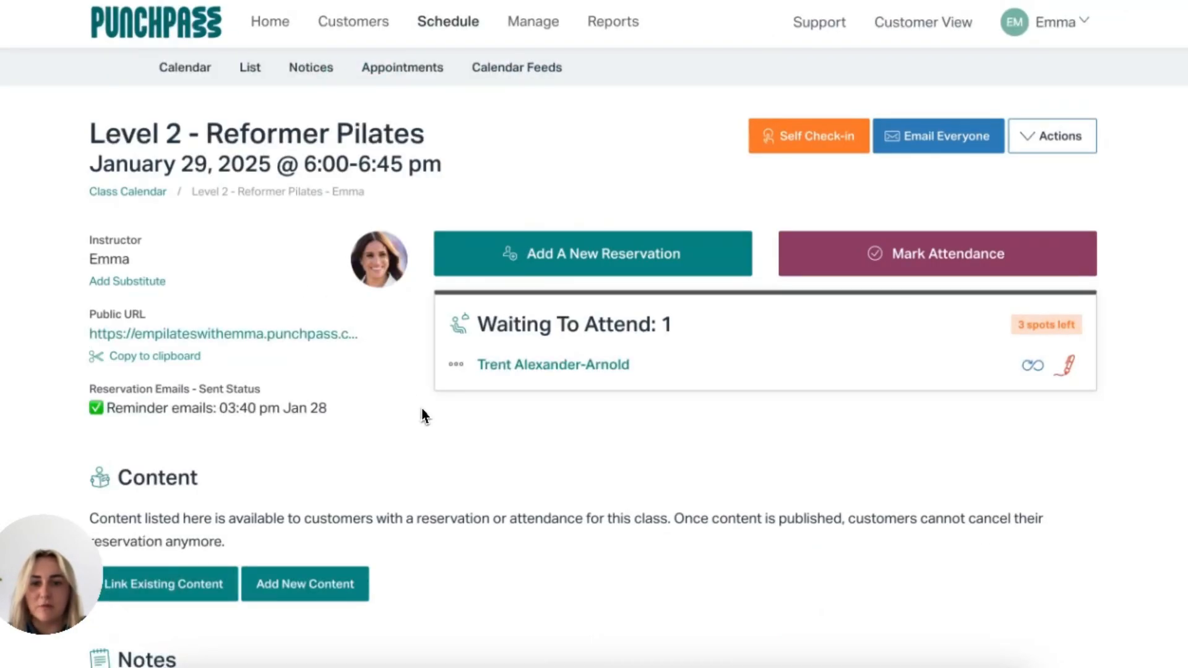
{"action": "scroll", "coordinate": [425, 415], "scroll_direction": "down", "scroll_amount": 1}
{"action": "scroll", "coordinate": [425, 415], "scroll_direction": "up", "scroll_amount": 1}
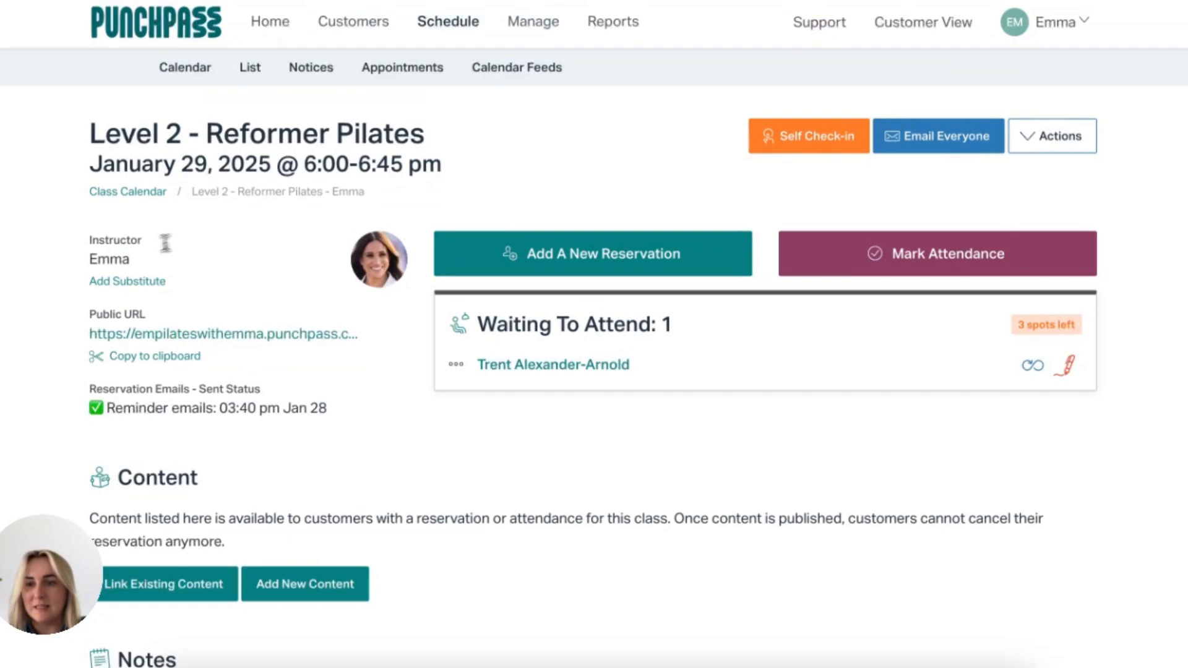
{"action": "double_click", "coordinate": [118, 260]}
{"action": "left_click", "coordinate": [644, 324]}
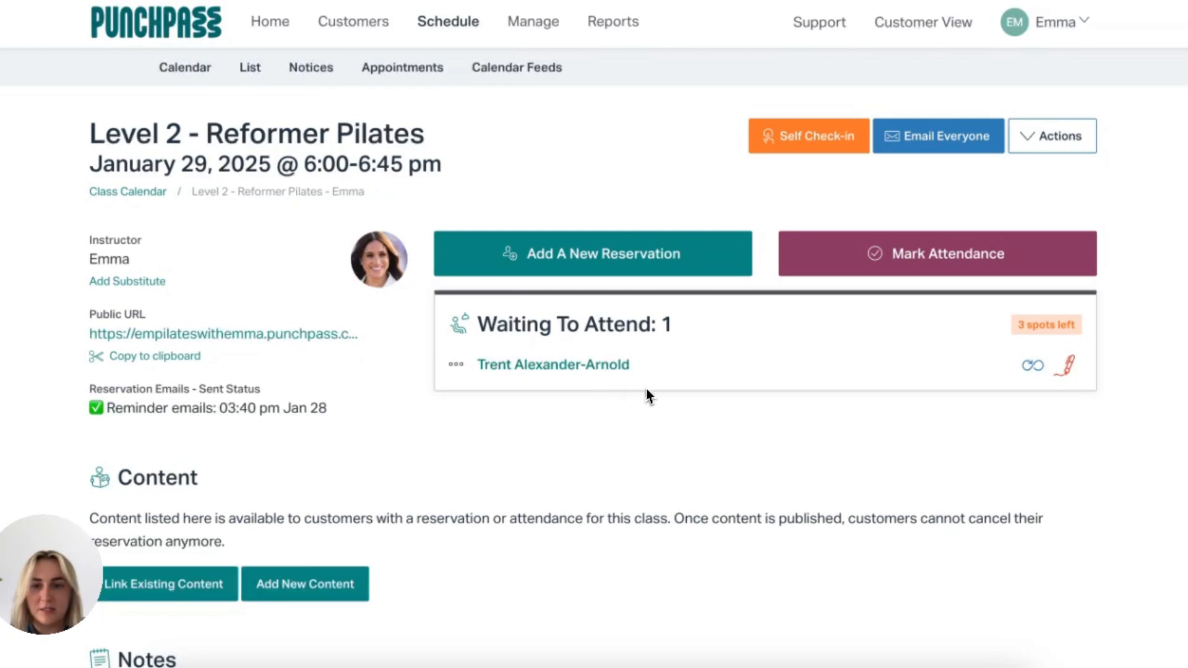
{"action": "scroll", "coordinate": [420, 424], "scroll_direction": "down", "scroll_amount": 1}
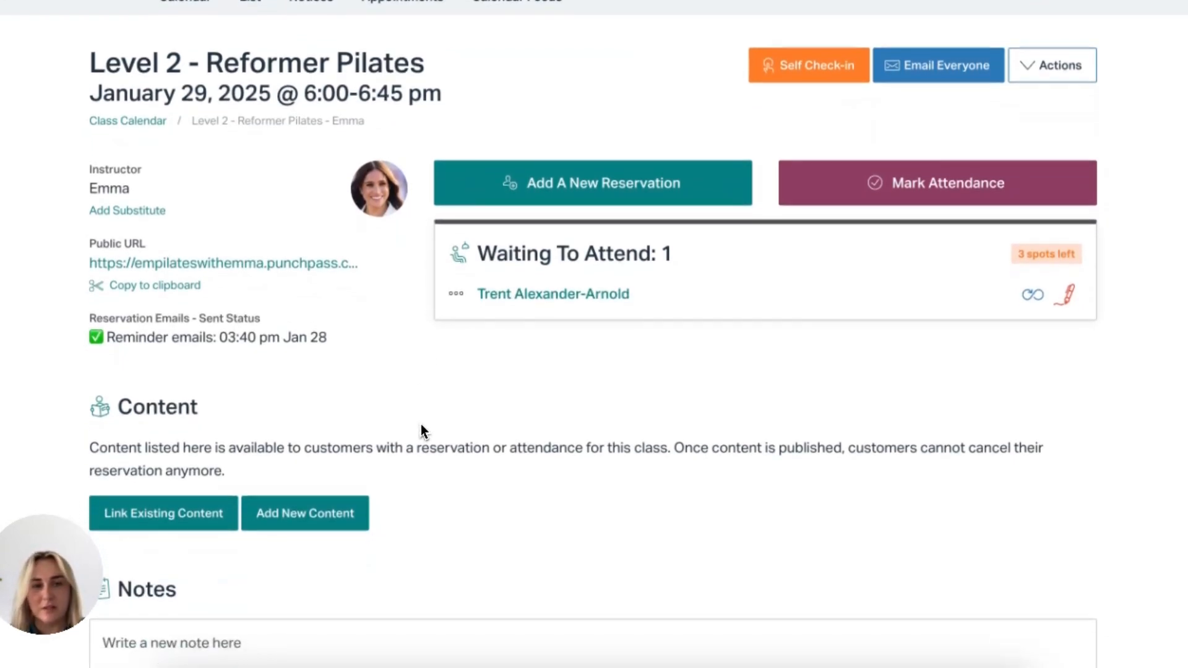
{"action": "scroll", "coordinate": [421, 424], "scroll_direction": "up", "scroll_amount": 1}
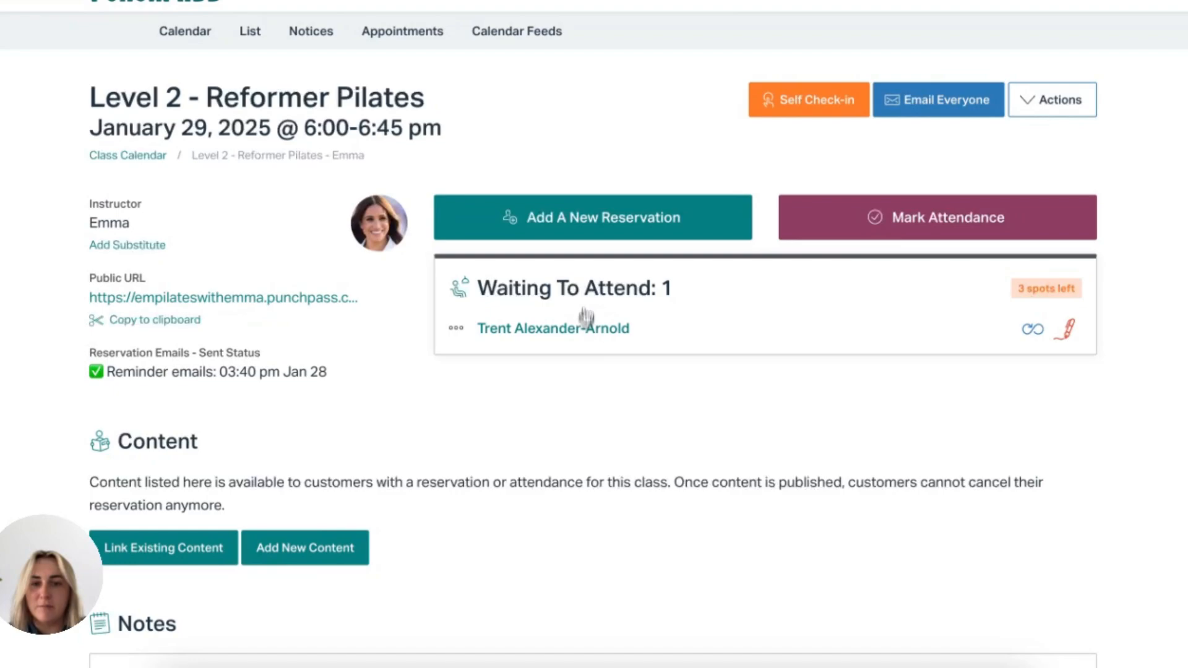
Search for an existing customer by first name and add a reservation for them to the class without a confirmation email.
{"action": "left_click", "coordinate": [576, 228]}
{"action": "left_click", "coordinate": [547, 382]}
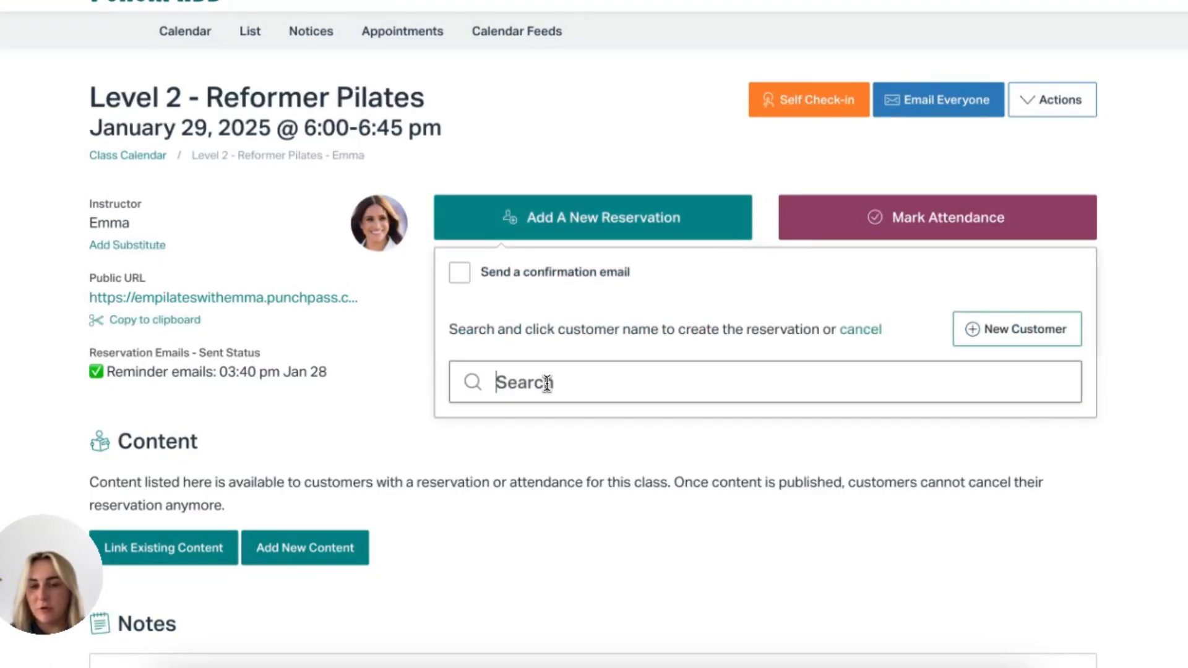
{"action": "type", "text": "emma"}
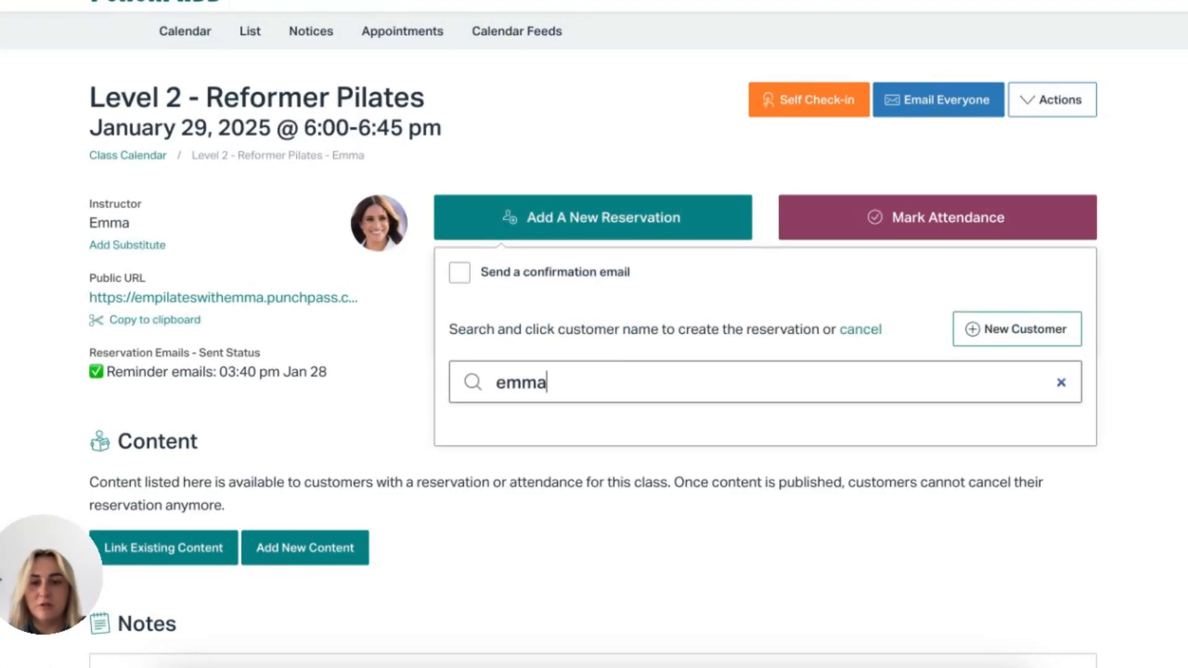
{"action": "left_click", "coordinate": [643, 512]}
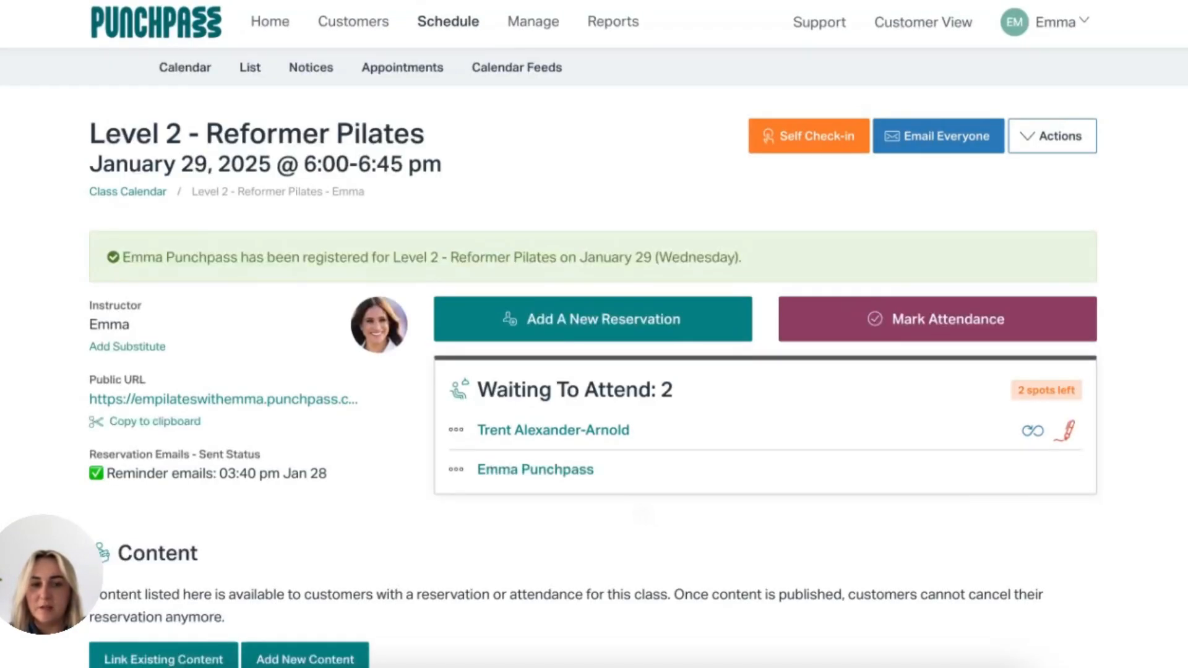
Add another reservation to the class for the customer Corporate Group without a confirmation email.
{"action": "scroll", "coordinate": [644, 515], "scroll_direction": "down", "scroll_amount": 1}
{"action": "left_click", "coordinate": [549, 280]}
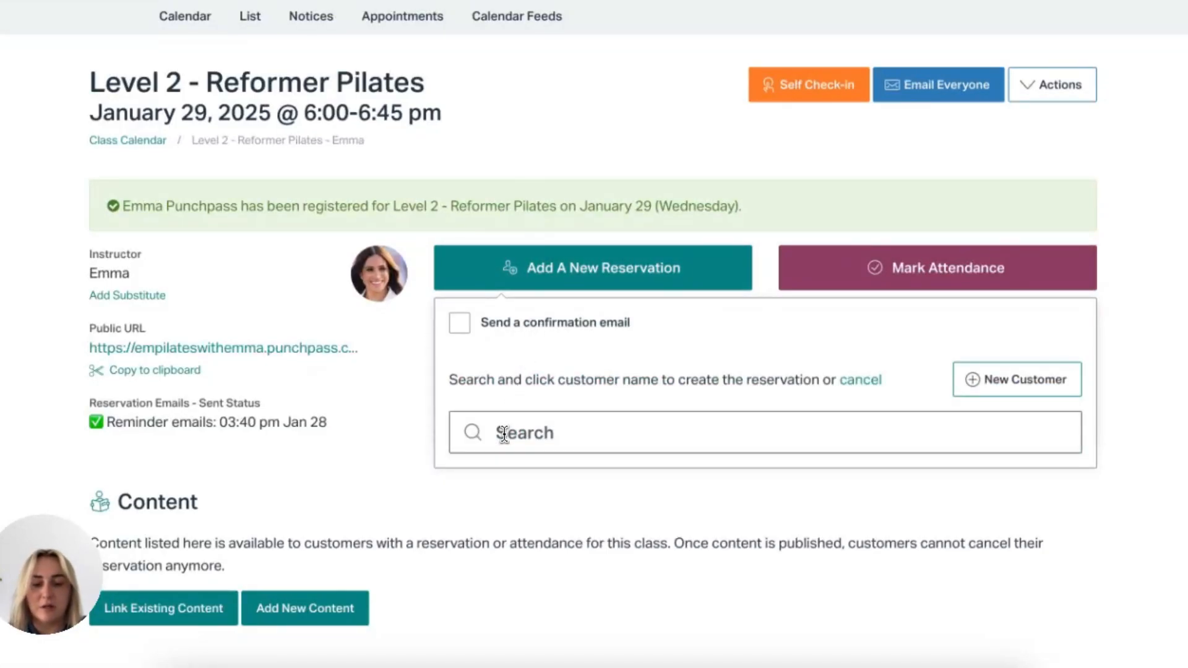
{"action": "type", "text": "gu"}
{"action": "scroll", "coordinate": [634, 429], "scroll_direction": "down", "scroll_amount": 1}
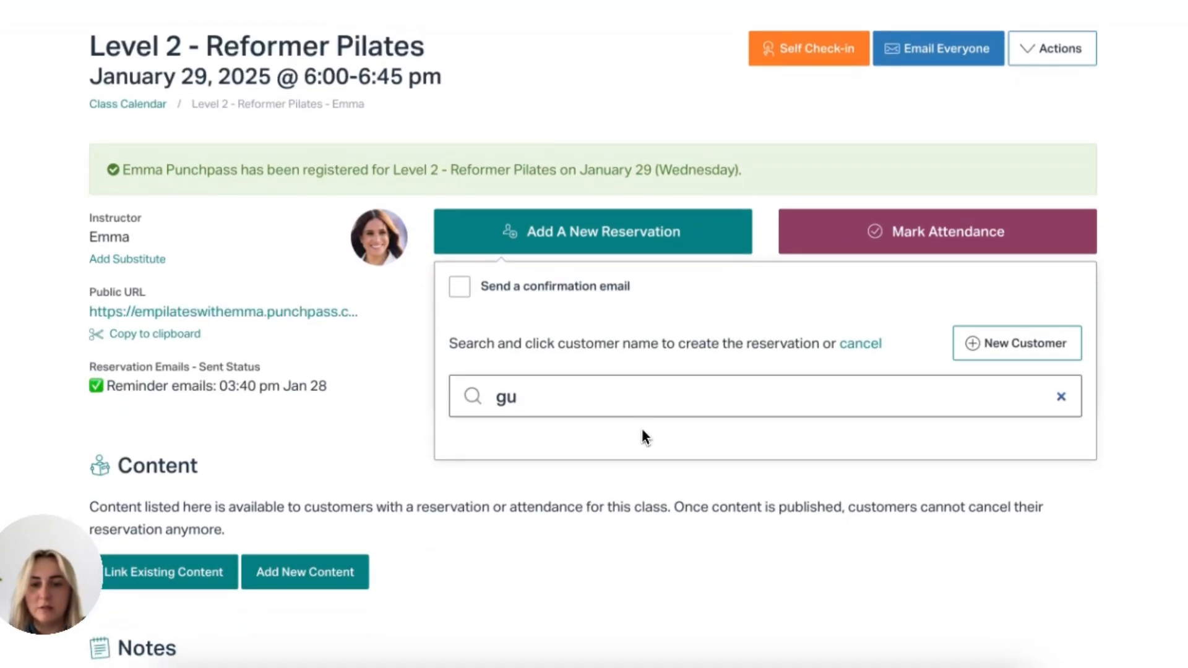
{"action": "key", "text": "BackSpace"}
{"action": "scroll", "coordinate": [733, 441], "scroll_direction": "down", "scroll_amount": 1}
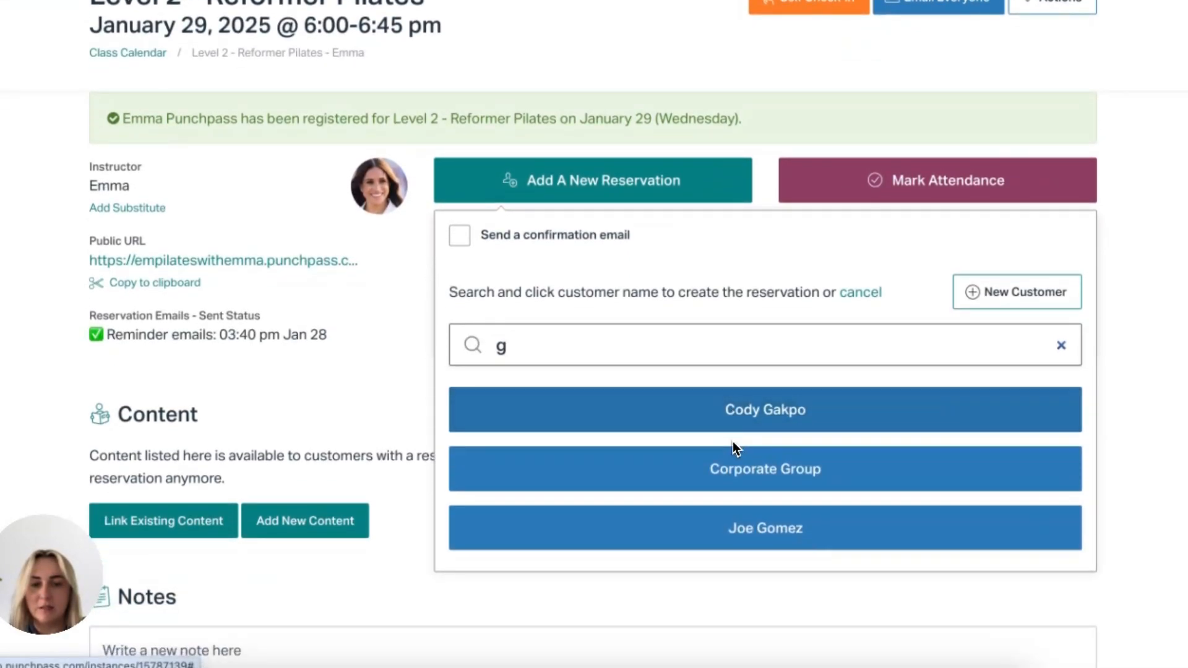
{"action": "left_click", "coordinate": [712, 484]}
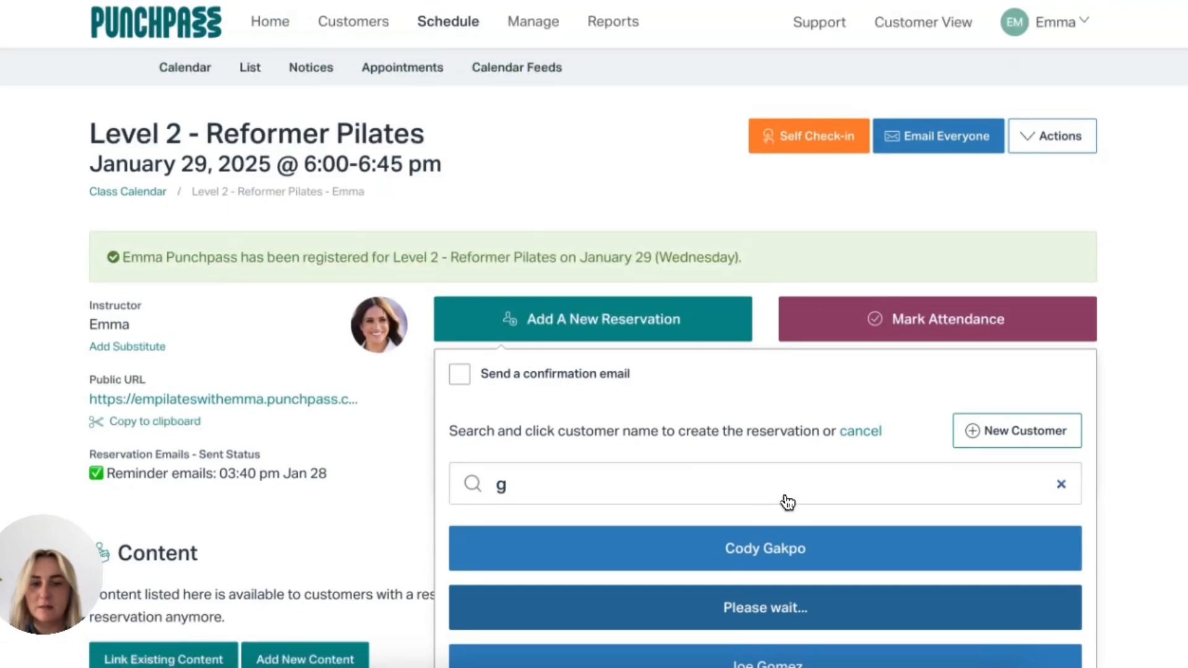
{"action": "scroll", "coordinate": [784, 498], "scroll_direction": "down", "scroll_amount": 1}
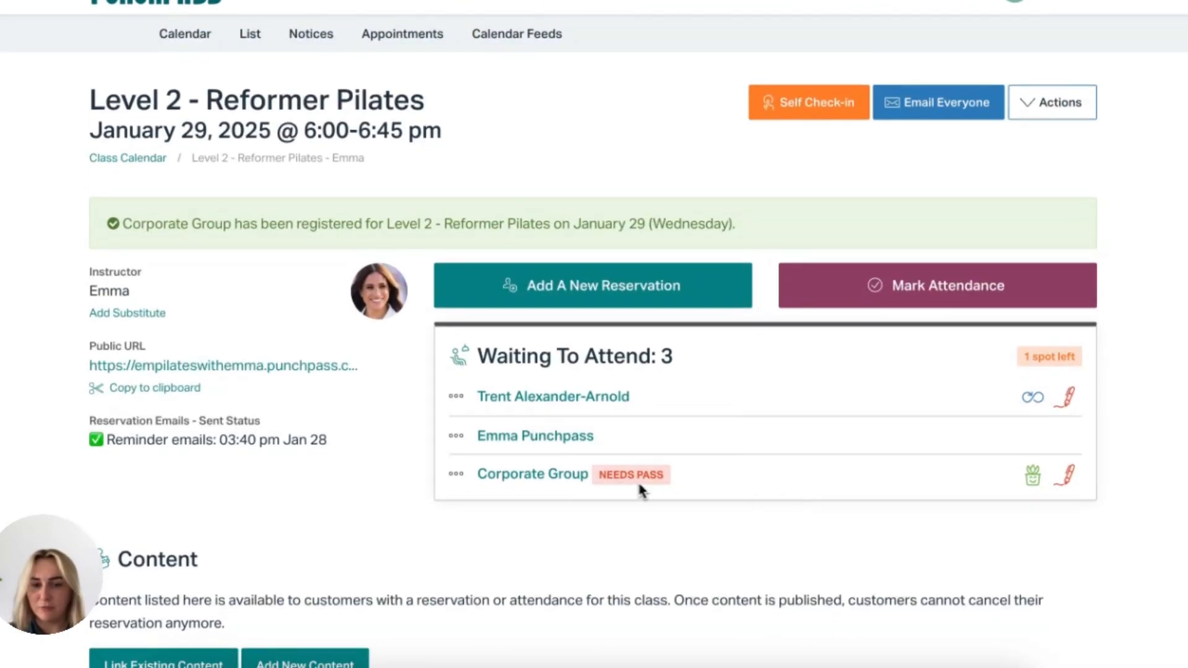
Check the pass, waiver, standing reservation and first-visit indicators beside the customers waiting to attend.
{"action": "mouse_move", "coordinate": [643, 477]}
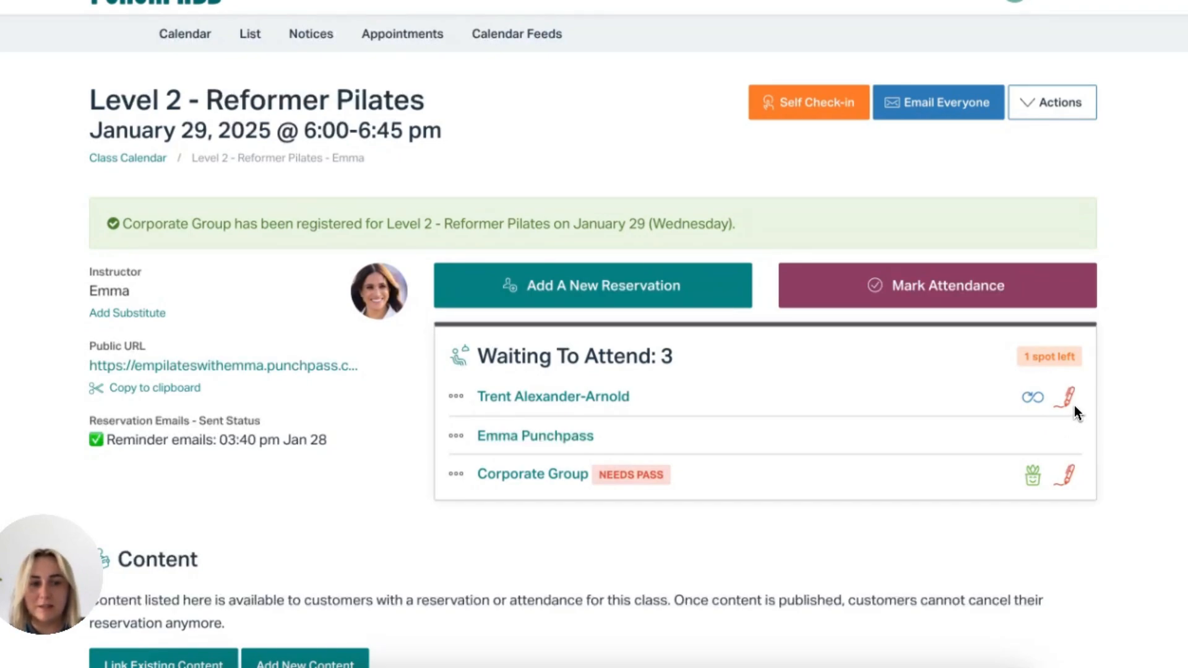
{"action": "mouse_move", "coordinate": [1073, 402]}
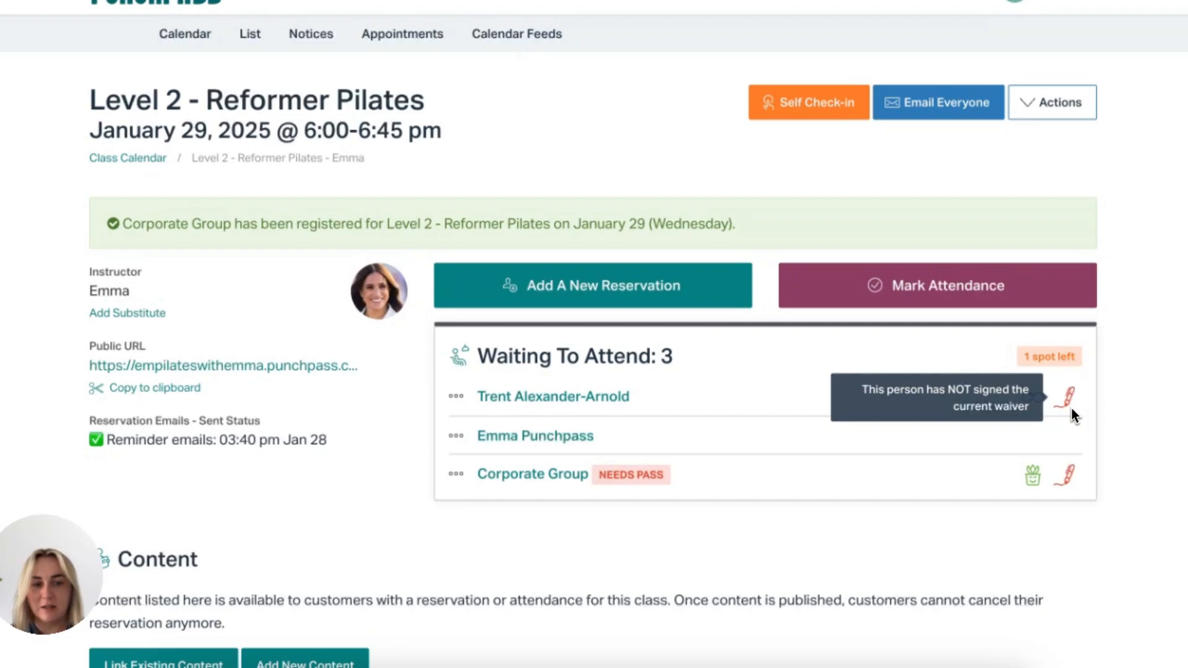
{"action": "mouse_move", "coordinate": [1075, 477]}
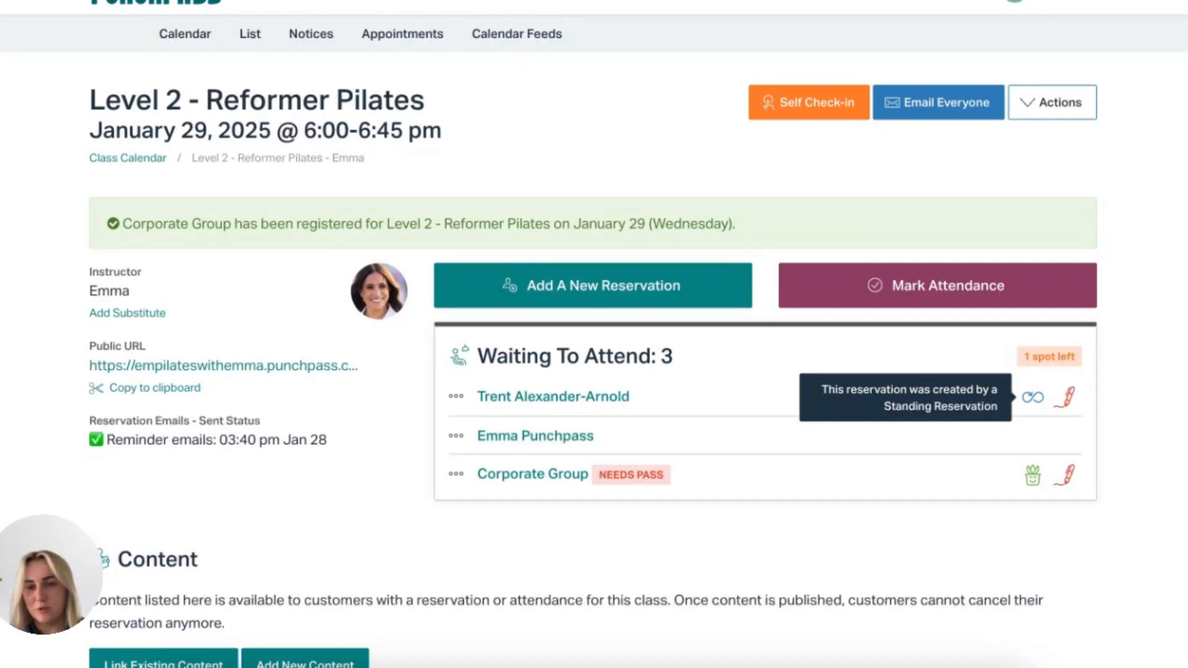
{"action": "mouse_move", "coordinate": [1032, 482]}
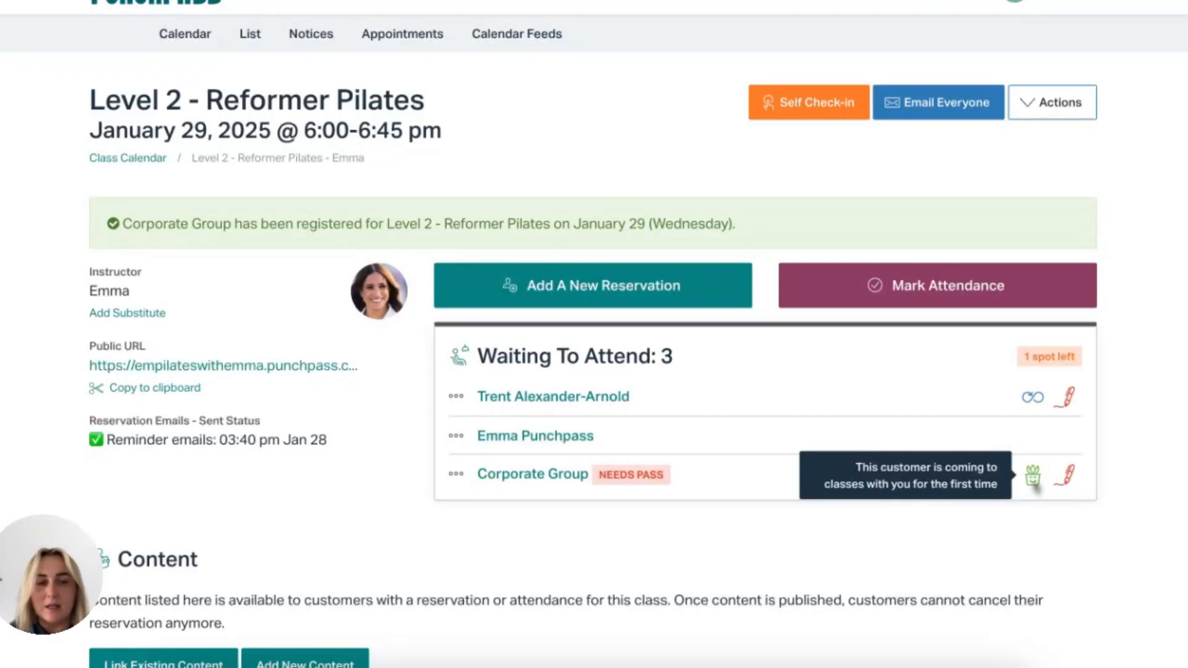
Start taking attendance for the class and mark the first newly added customer's reservation as attending.
{"action": "left_click", "coordinate": [908, 304]}
{"action": "scroll", "coordinate": [908, 305], "scroll_direction": "down", "scroll_amount": 1}
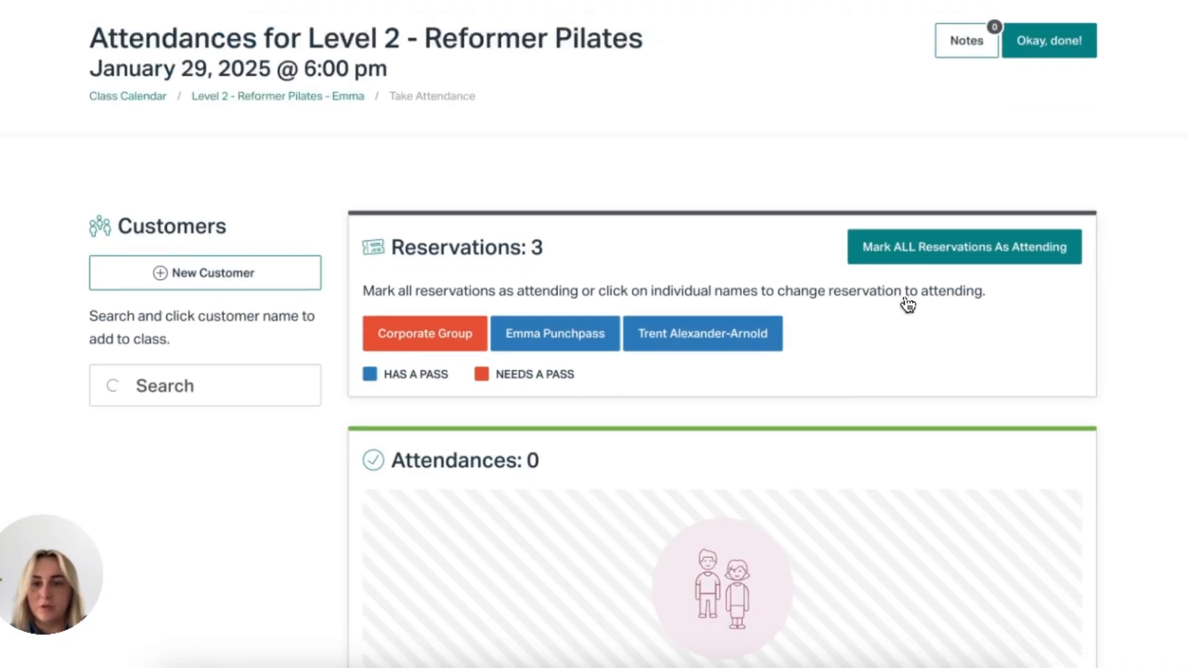
{"action": "scroll", "coordinate": [267, 351], "scroll_direction": "down", "scroll_amount": 1}
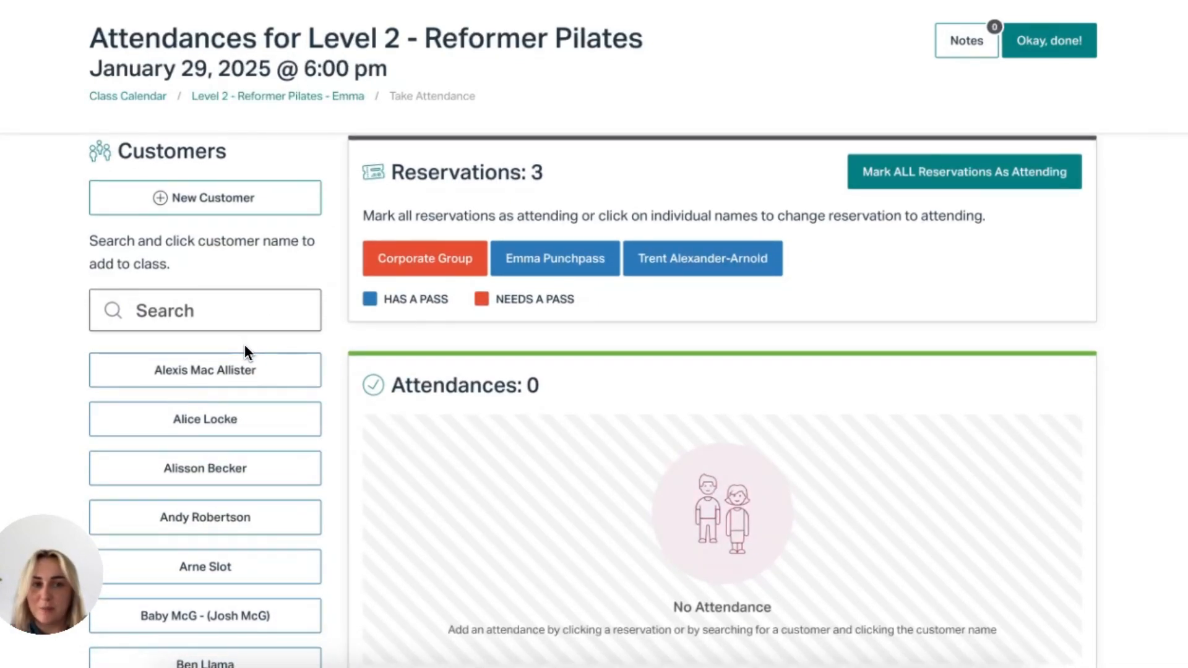
{"action": "scroll", "coordinate": [244, 344], "scroll_direction": "down", "scroll_amount": 1}
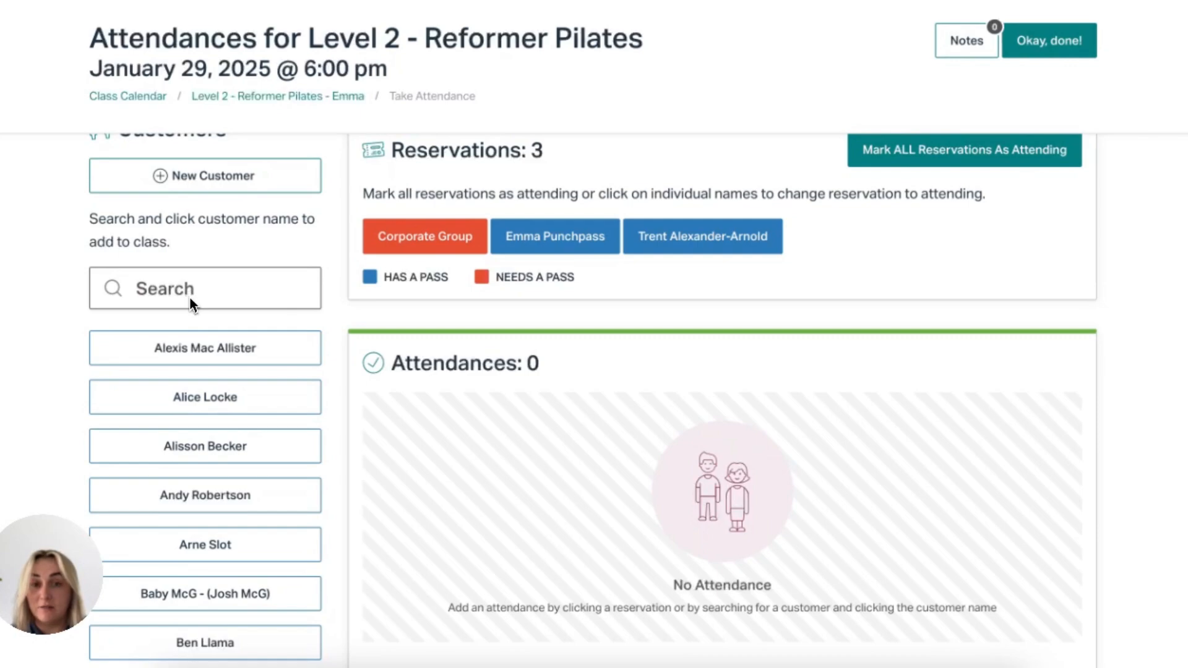
{"action": "scroll", "coordinate": [593, 356], "scroll_direction": "up", "scroll_amount": 1}
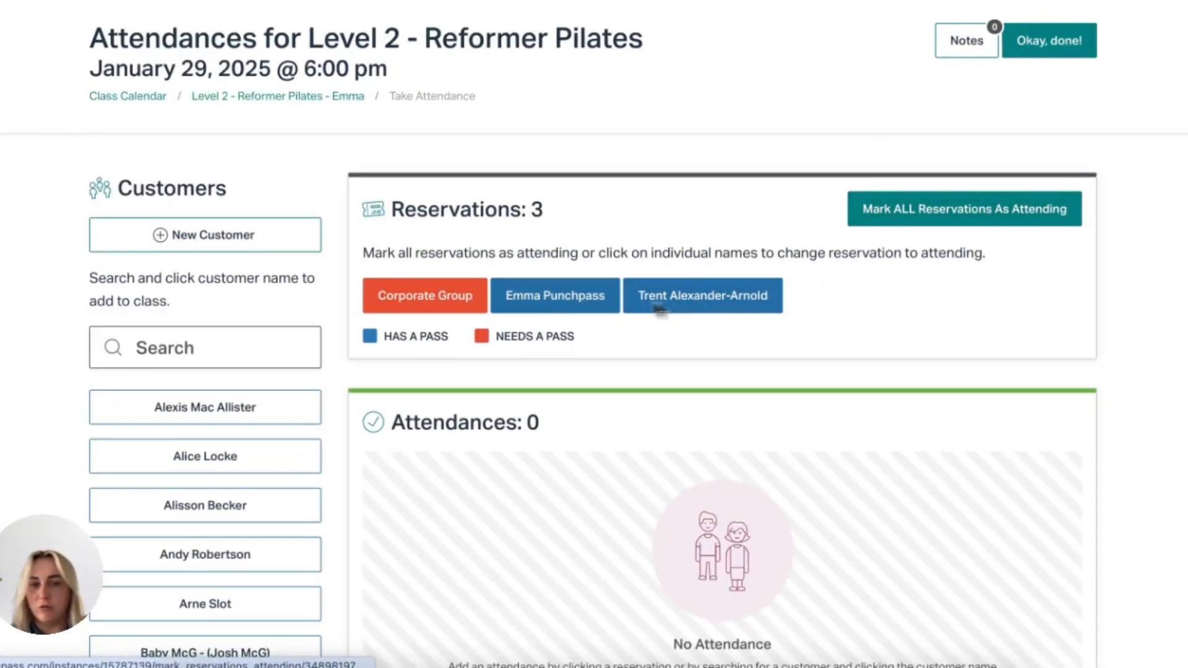
{"action": "left_click", "coordinate": [520, 302]}
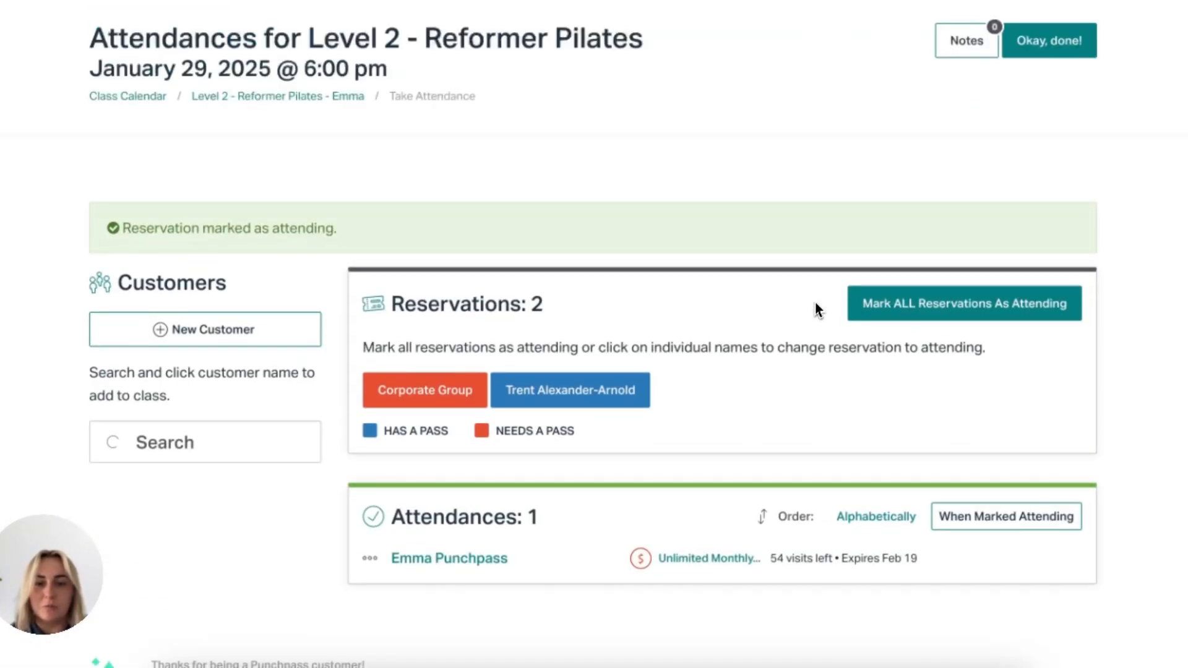
Mark all remaining reservations for the class as attending and finish taking attendance.
{"action": "mouse_move", "coordinate": [645, 527]}
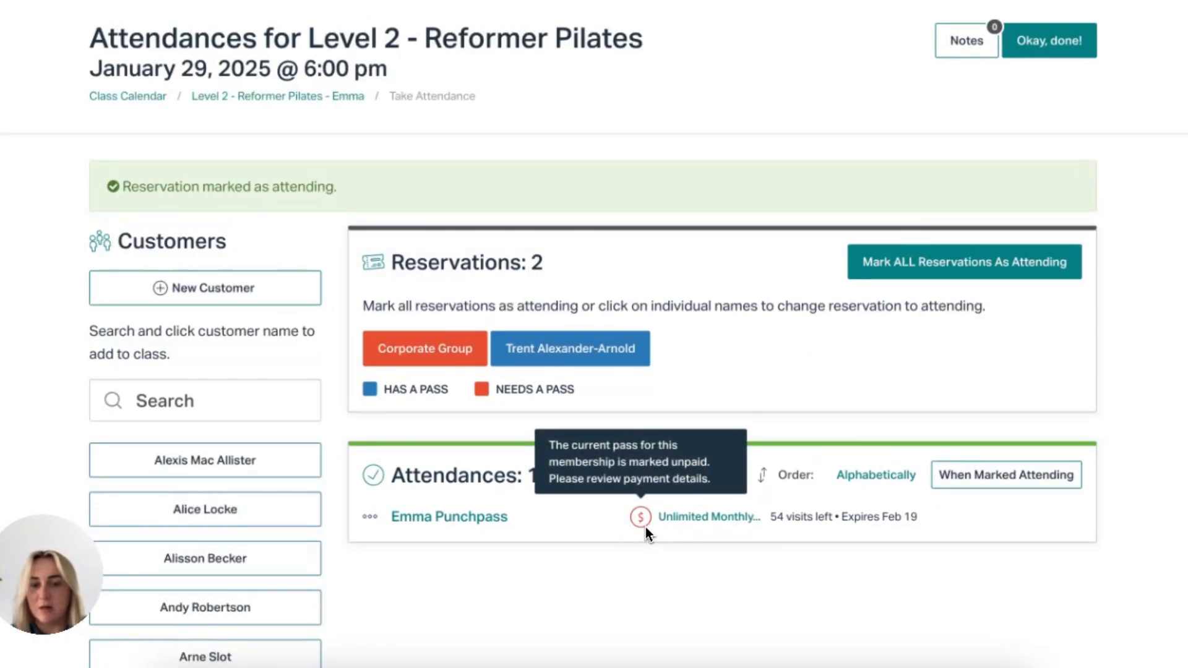
{"action": "left_click", "coordinate": [867, 262]}
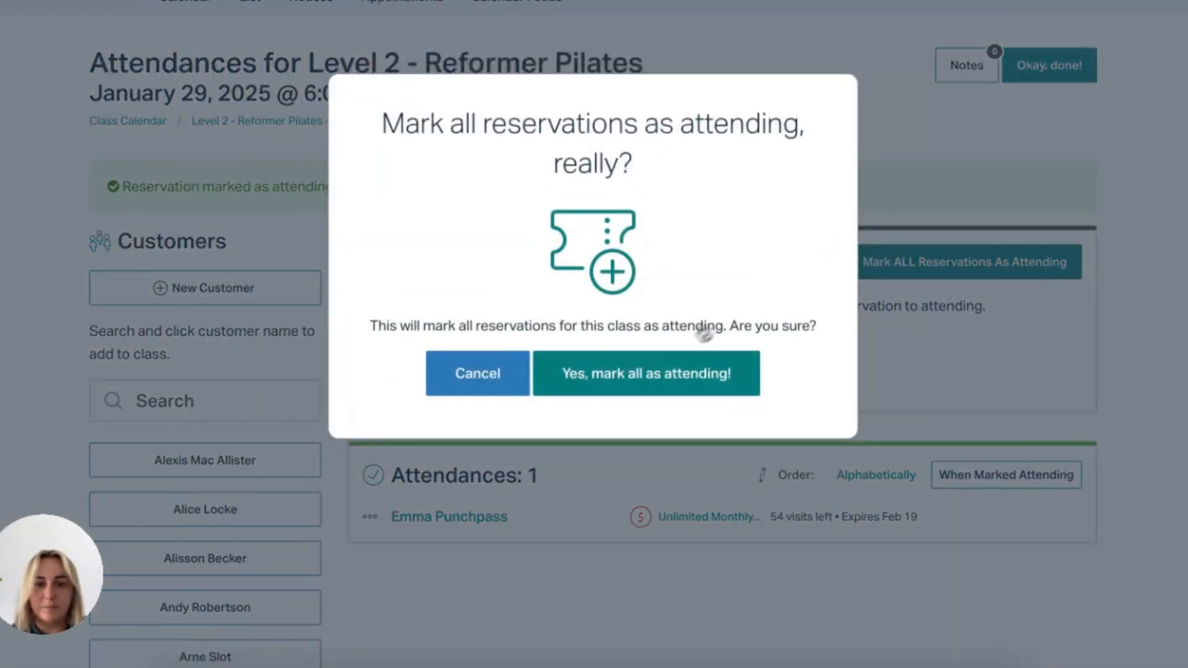
{"action": "left_click", "coordinate": [660, 377]}
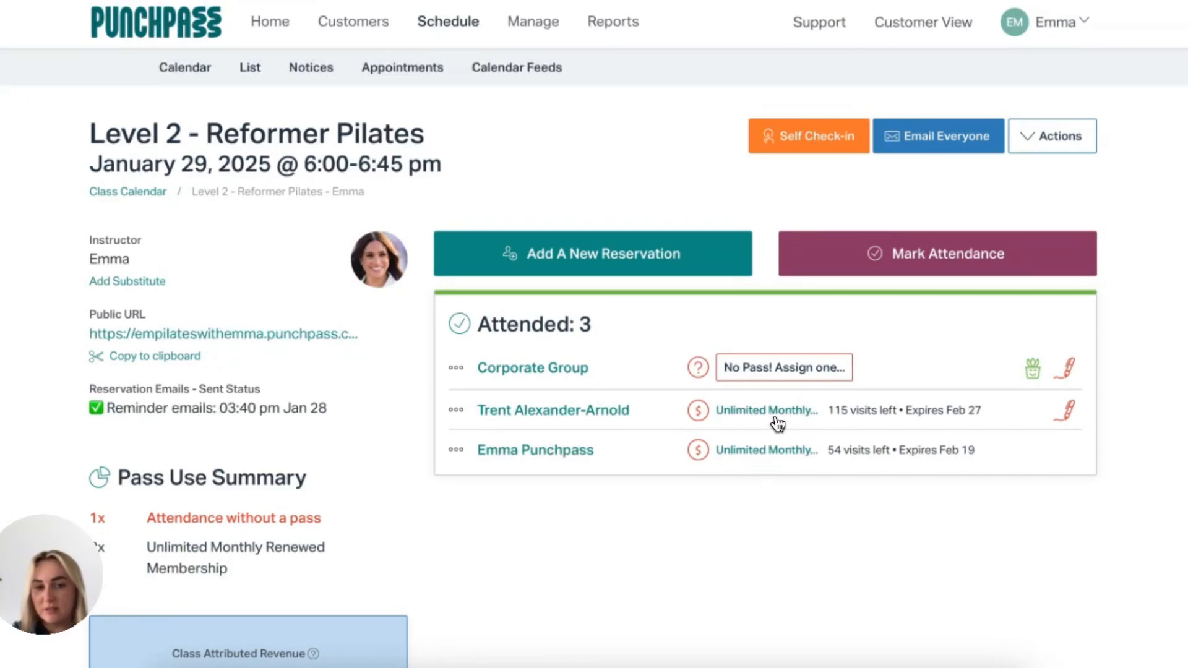
View the pass assignment options for Corporate Group's attendance without assigning a pass.
{"action": "left_click", "coordinate": [781, 379]}
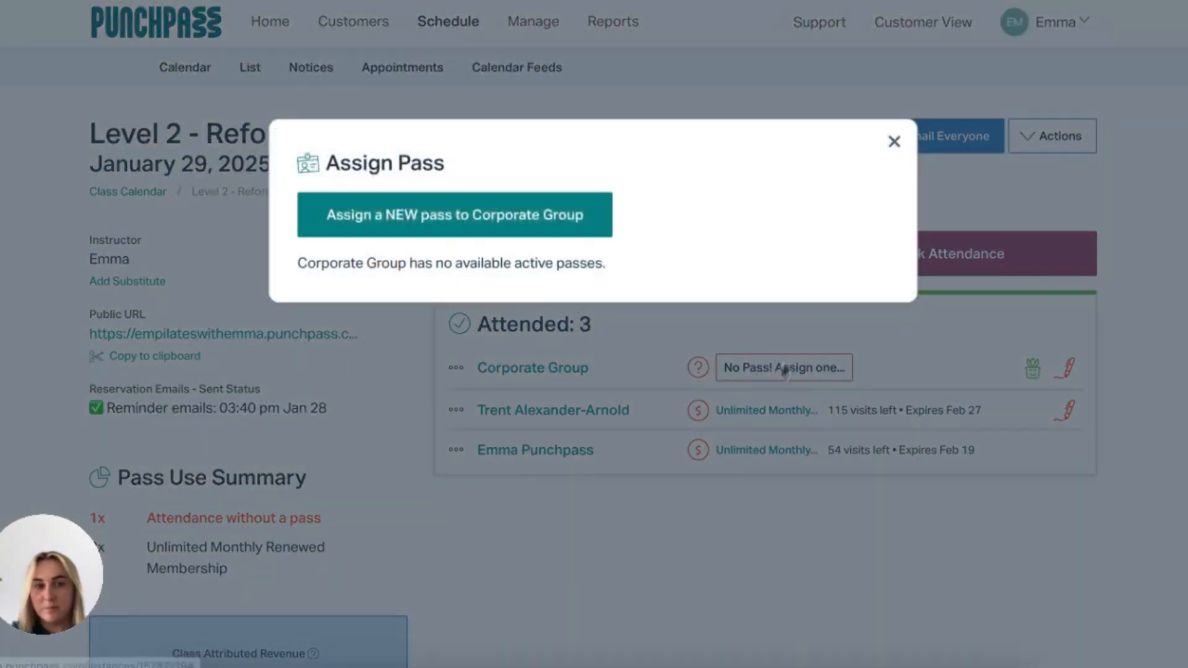
{"action": "left_click", "coordinate": [895, 142]}
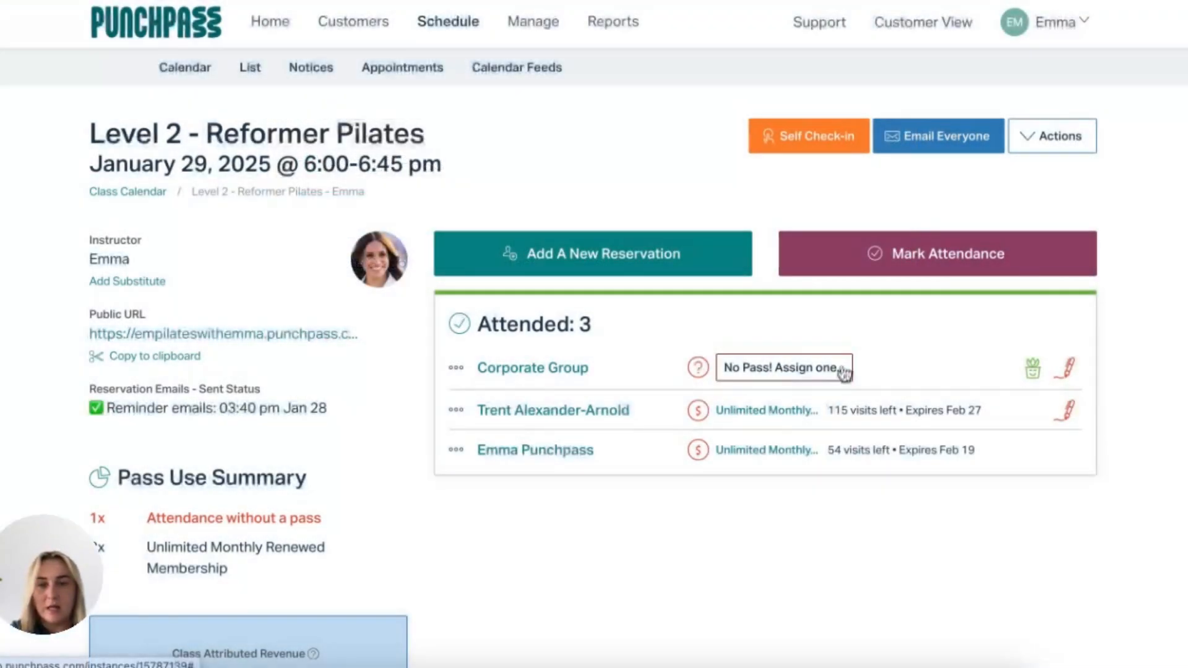
Return to the home dashboard and reopen today's 6:00 pm Level 2 - Reformer Pilates class.
{"action": "left_click", "coordinate": [265, 38]}
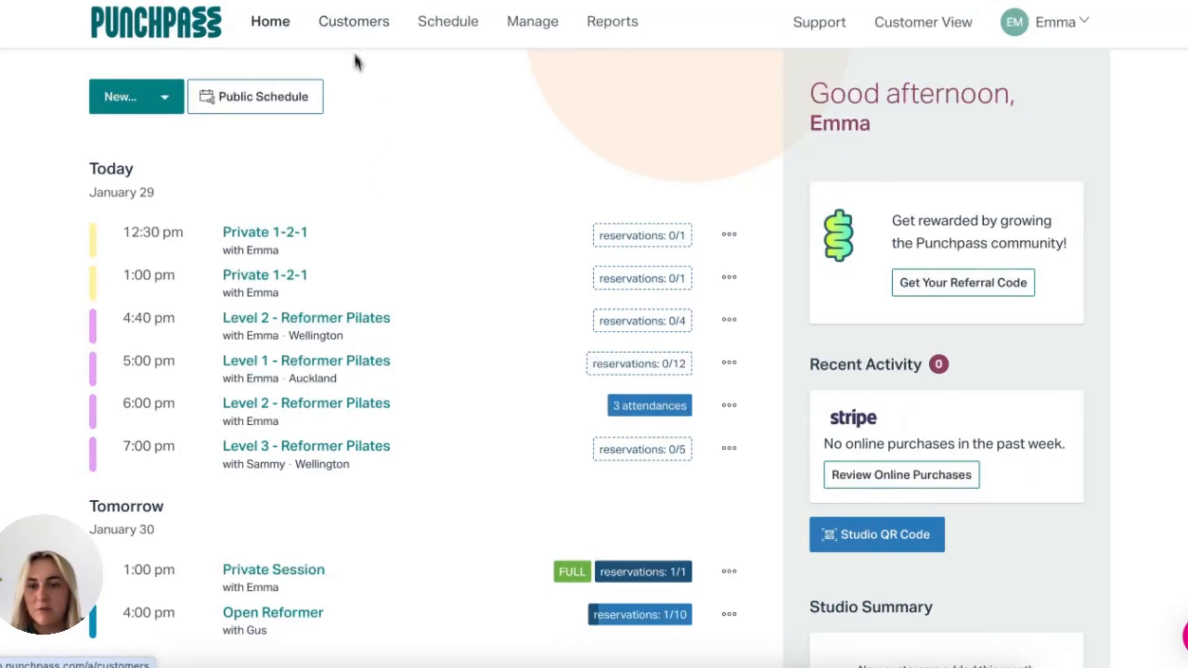
{"action": "left_click", "coordinate": [309, 319]}
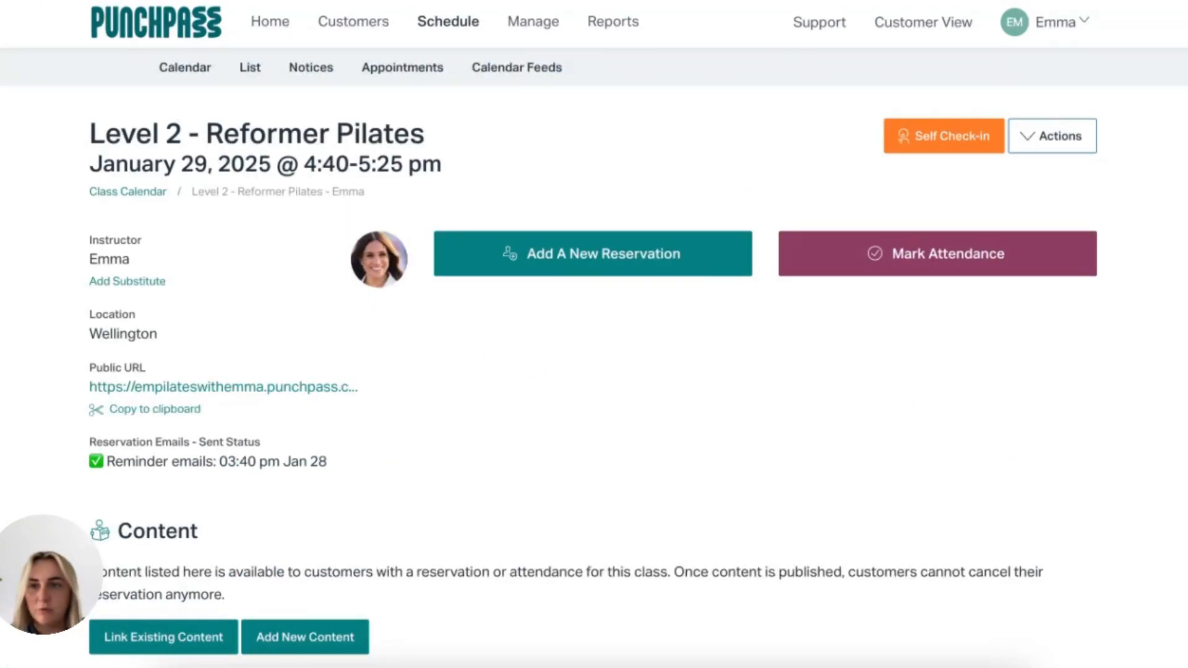
{"action": "left_click", "coordinate": [26, 1]}
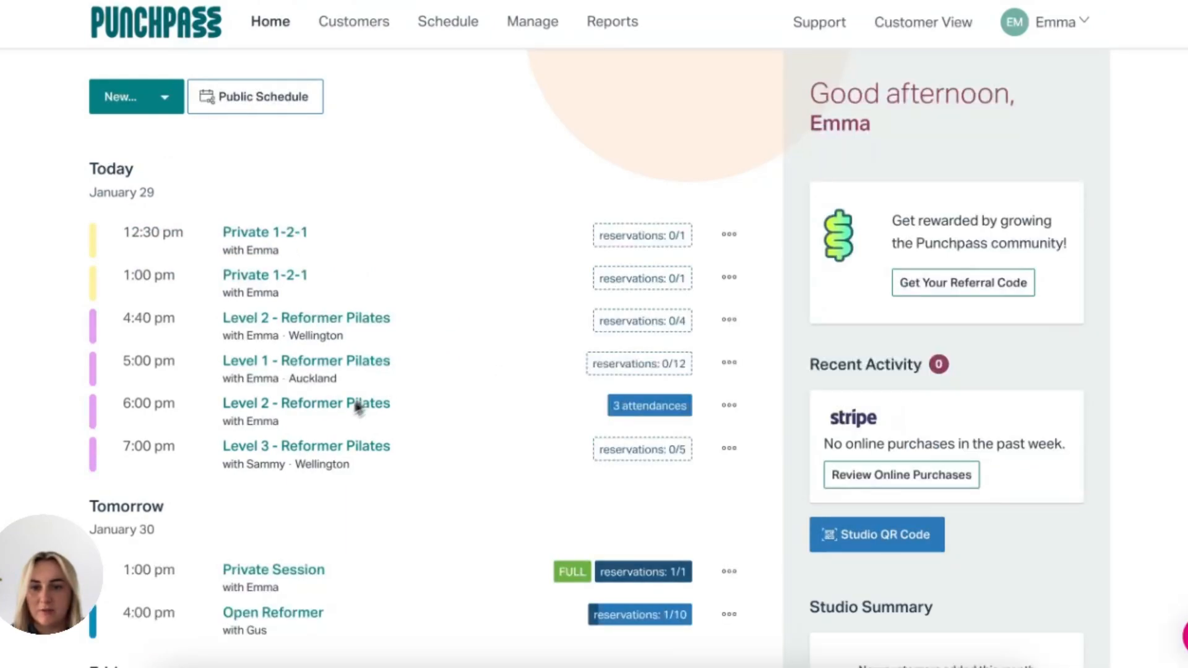
{"action": "left_click", "coordinate": [330, 409]}
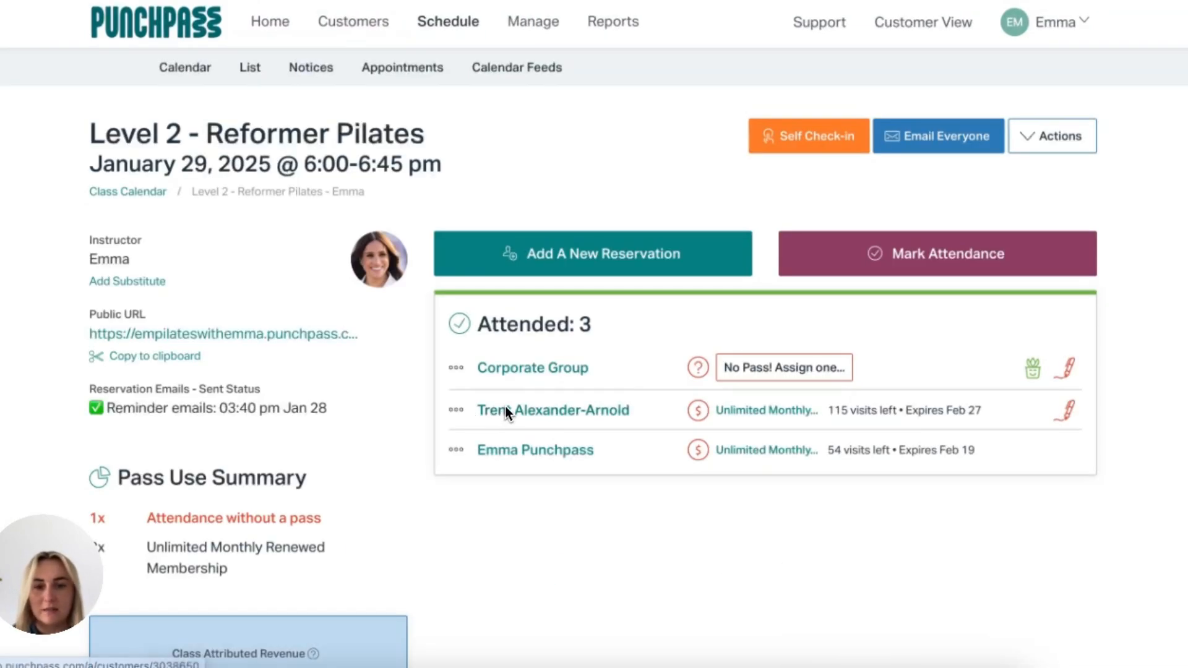
Open the third attendee's customer profile from the class and review their active and pending passes.
{"action": "left_click", "coordinate": [520, 459]}
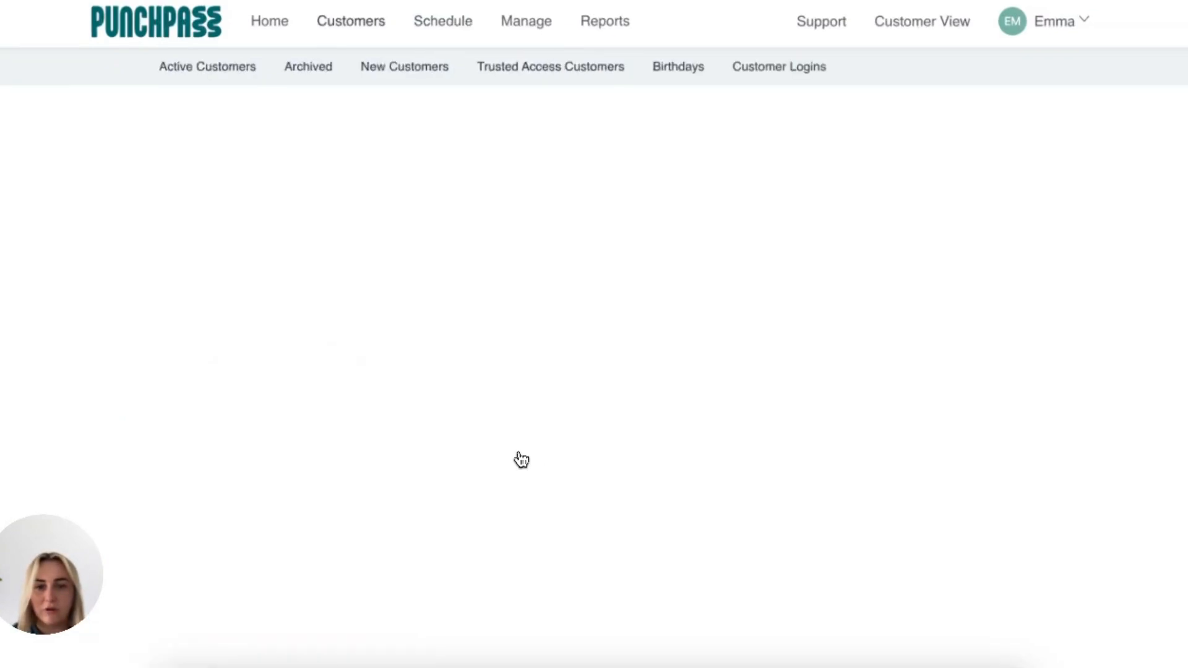
{"action": "scroll", "coordinate": [542, 458], "scroll_direction": "down", "scroll_amount": 1}
{"action": "scroll", "coordinate": [542, 458], "scroll_direction": "down", "scroll_amount": 5}
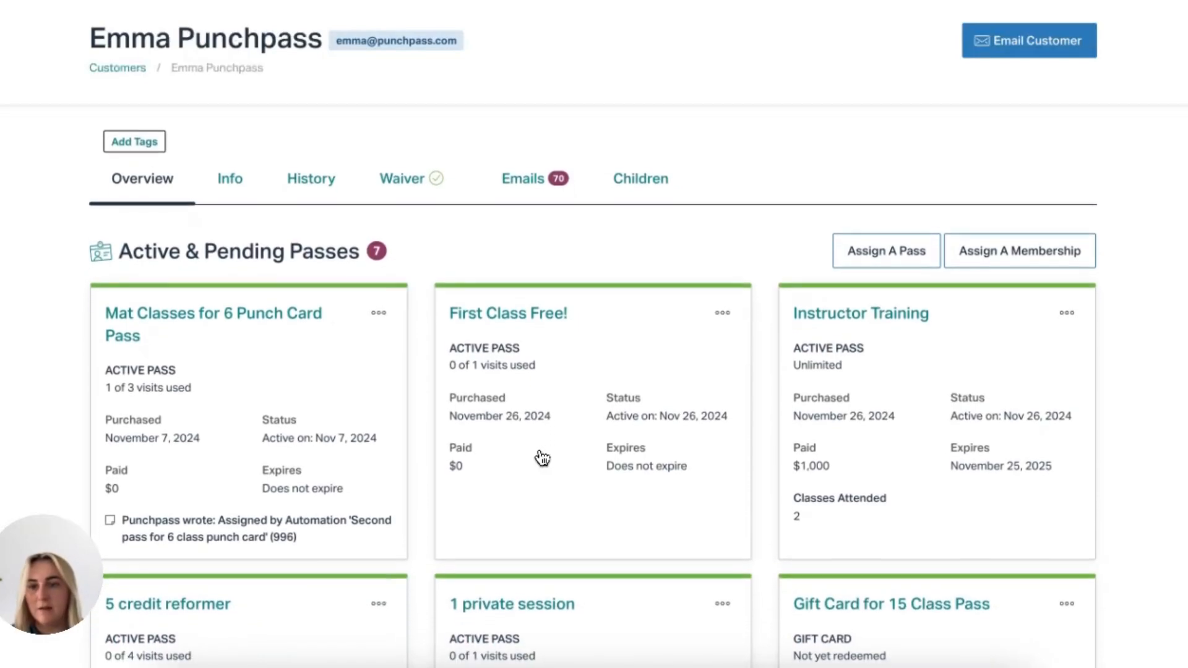
{"action": "scroll", "coordinate": [542, 458], "scroll_direction": "down", "scroll_amount": 1}
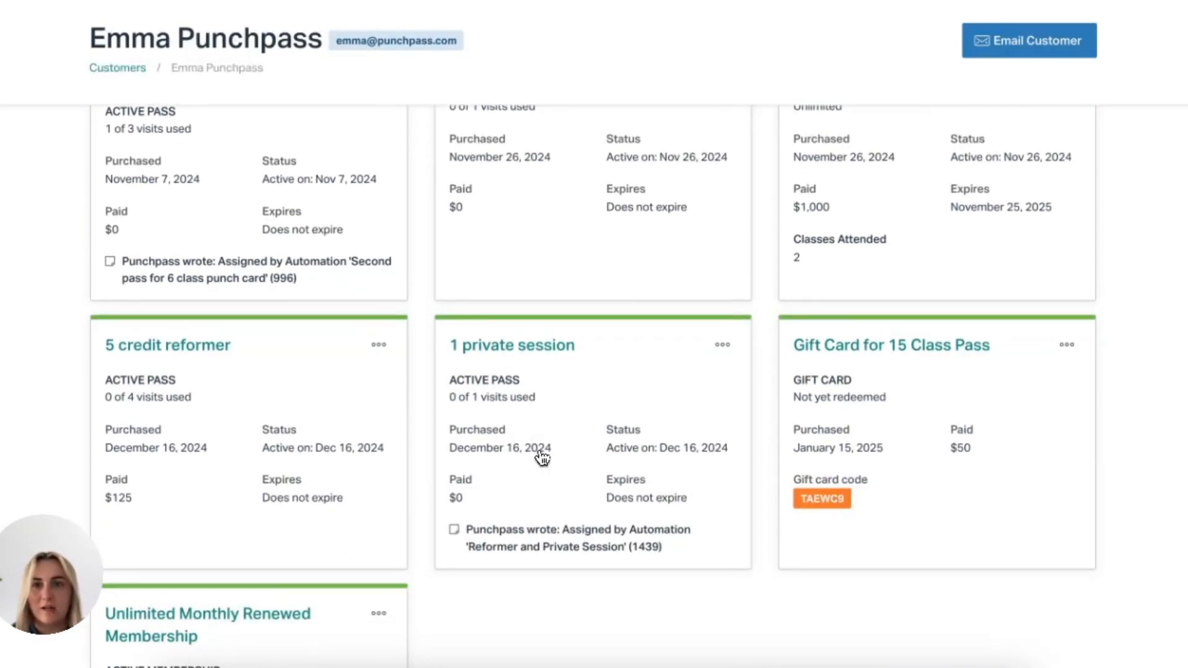
{"action": "scroll", "coordinate": [542, 458], "scroll_direction": "up", "scroll_amount": 5}
Review the customer's info, history, waiver and emails, and return to their profile overview.
{"action": "left_click", "coordinate": [235, 218]}
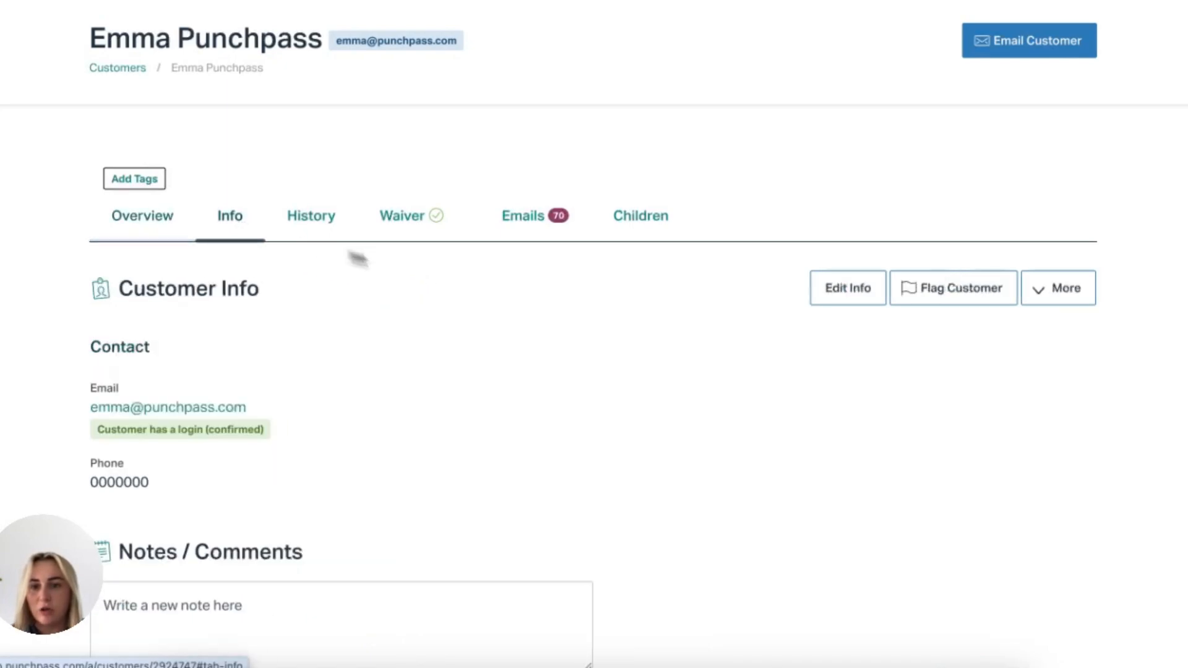
{"action": "scroll", "coordinate": [478, 292], "scroll_direction": "down", "scroll_amount": 3}
{"action": "scroll", "coordinate": [477, 292], "scroll_direction": "up", "scroll_amount": 3}
{"action": "left_click", "coordinate": [313, 173]}
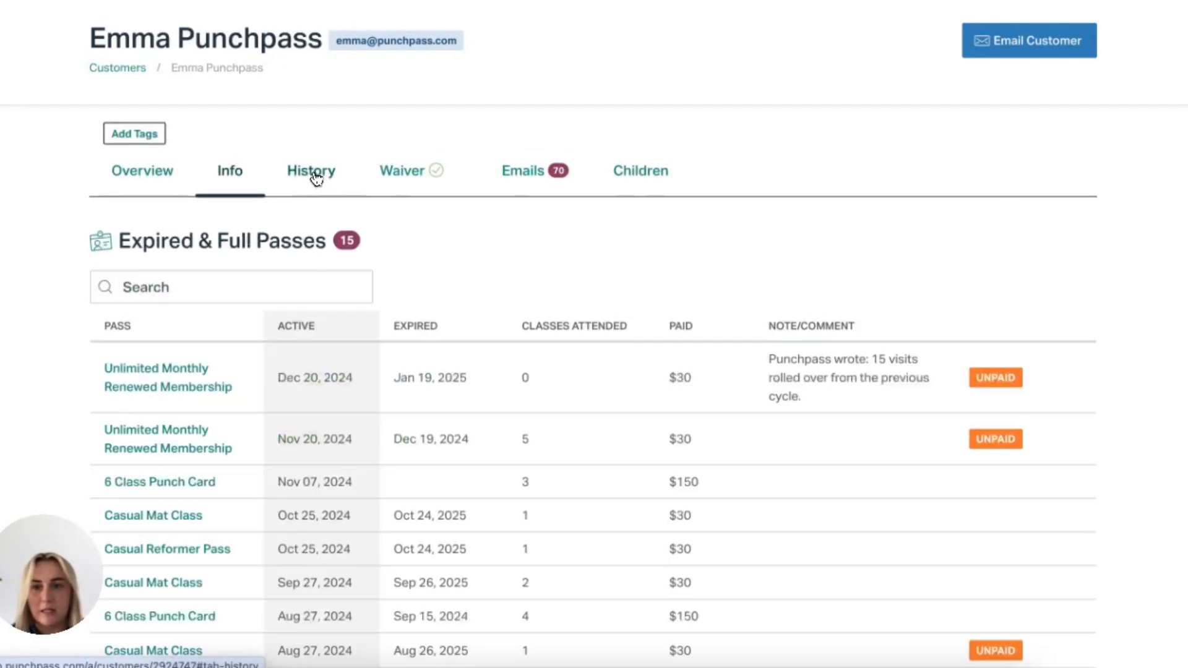
{"action": "left_click", "coordinate": [413, 187]}
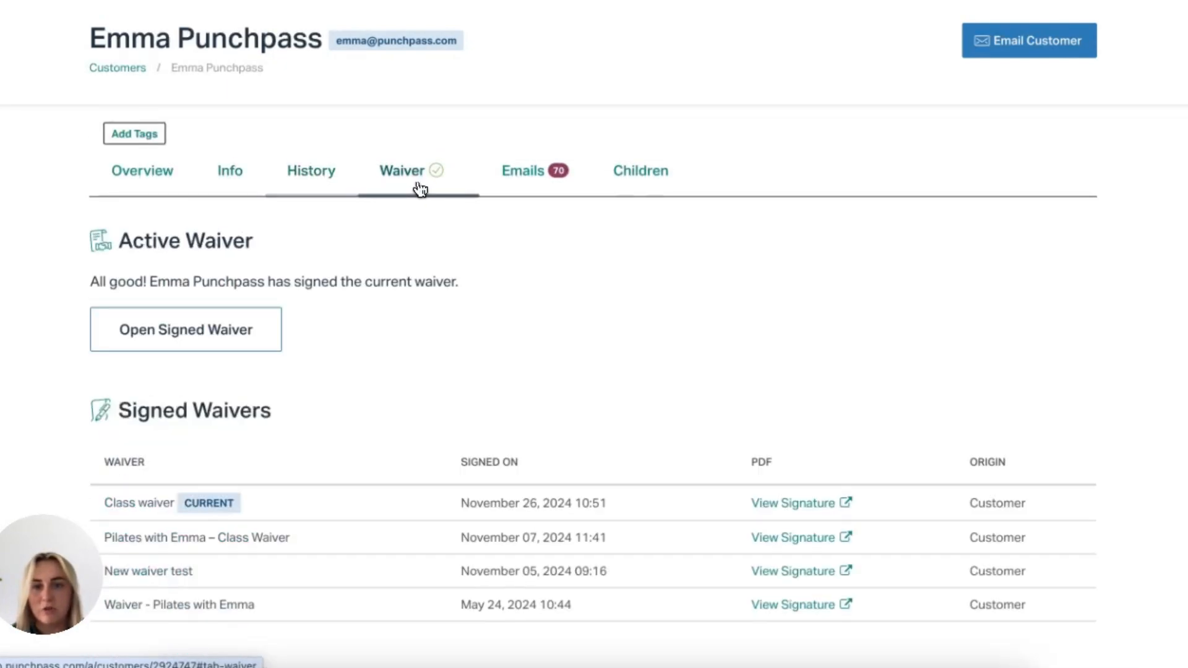
{"action": "left_click", "coordinate": [553, 192]}
{"action": "left_click", "coordinate": [142, 173]}
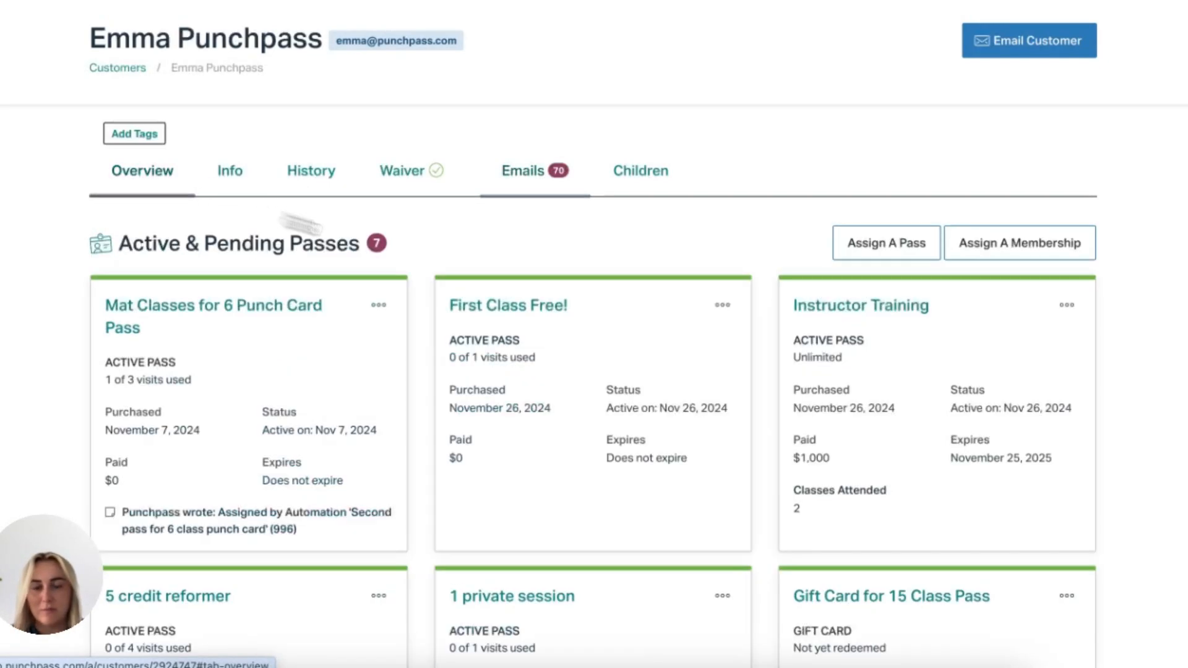
{"action": "scroll", "coordinate": [616, 321], "scroll_direction": "up", "scroll_amount": 2}
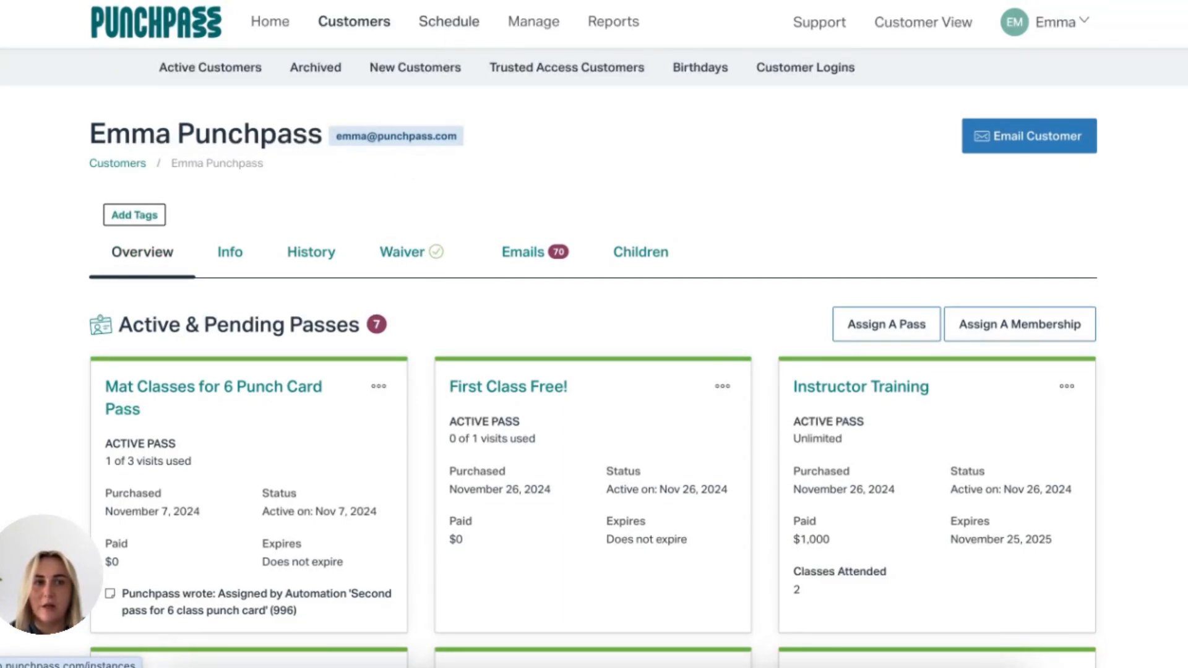
Open the January 2025 class calendar and examine the scheduled classes and their reservations over the coming weeks.
{"action": "left_click", "coordinate": [450, 32]}
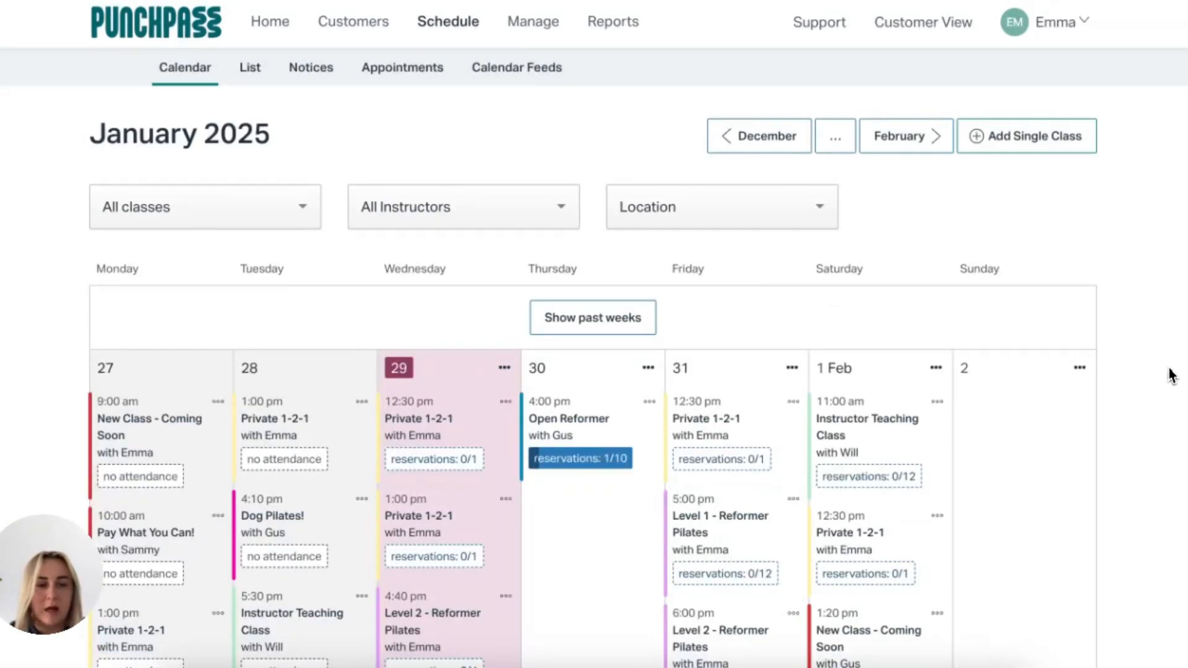
{"action": "scroll", "coordinate": [1172, 374], "scroll_direction": "down", "scroll_amount": 2}
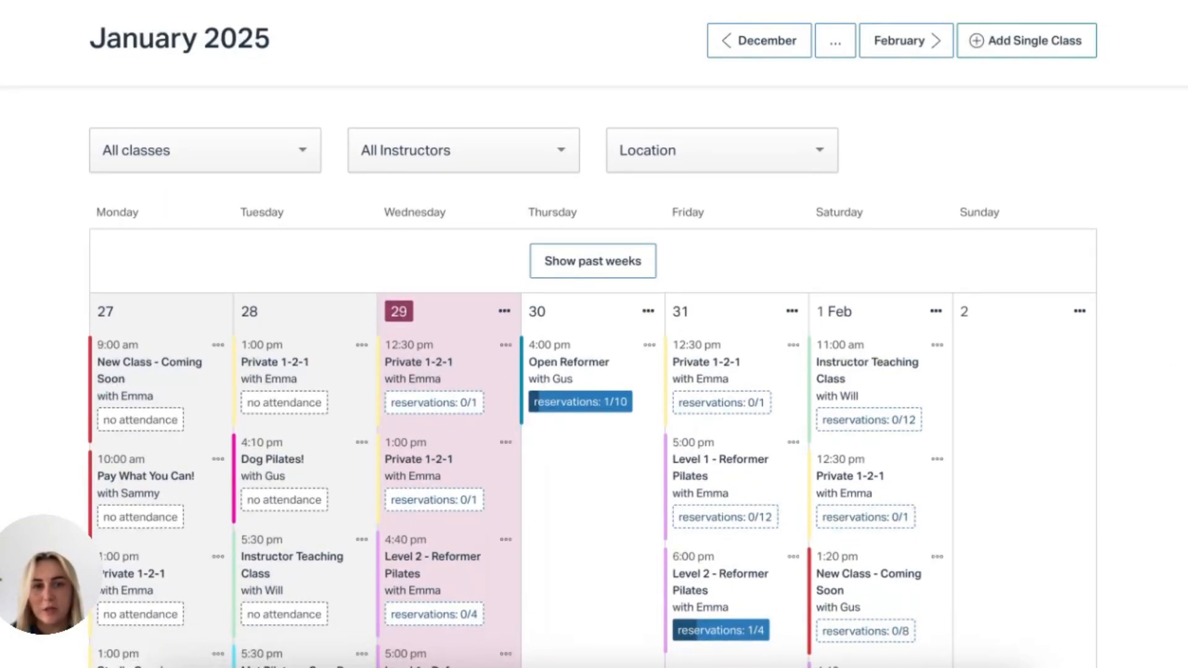
{"action": "scroll", "coordinate": [1172, 375], "scroll_direction": "up", "scroll_amount": 2}
{"action": "scroll", "coordinate": [1171, 375], "scroll_direction": "down", "scroll_amount": 4}
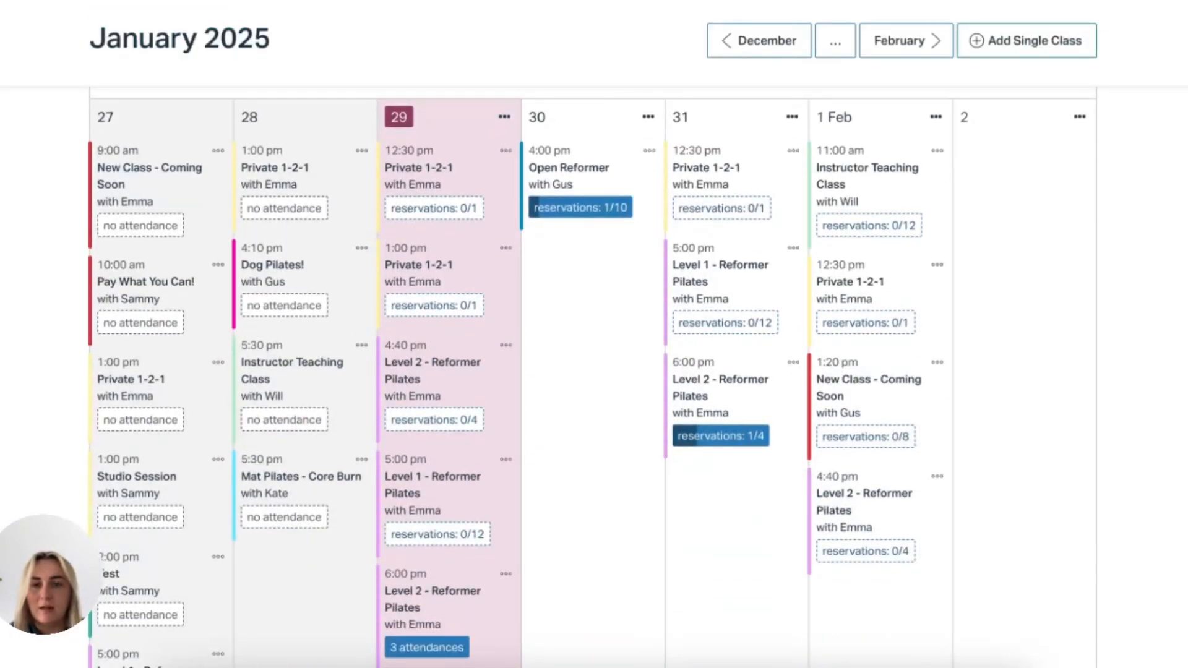
{"action": "scroll", "coordinate": [1171, 375], "scroll_direction": "down", "scroll_amount": 3}
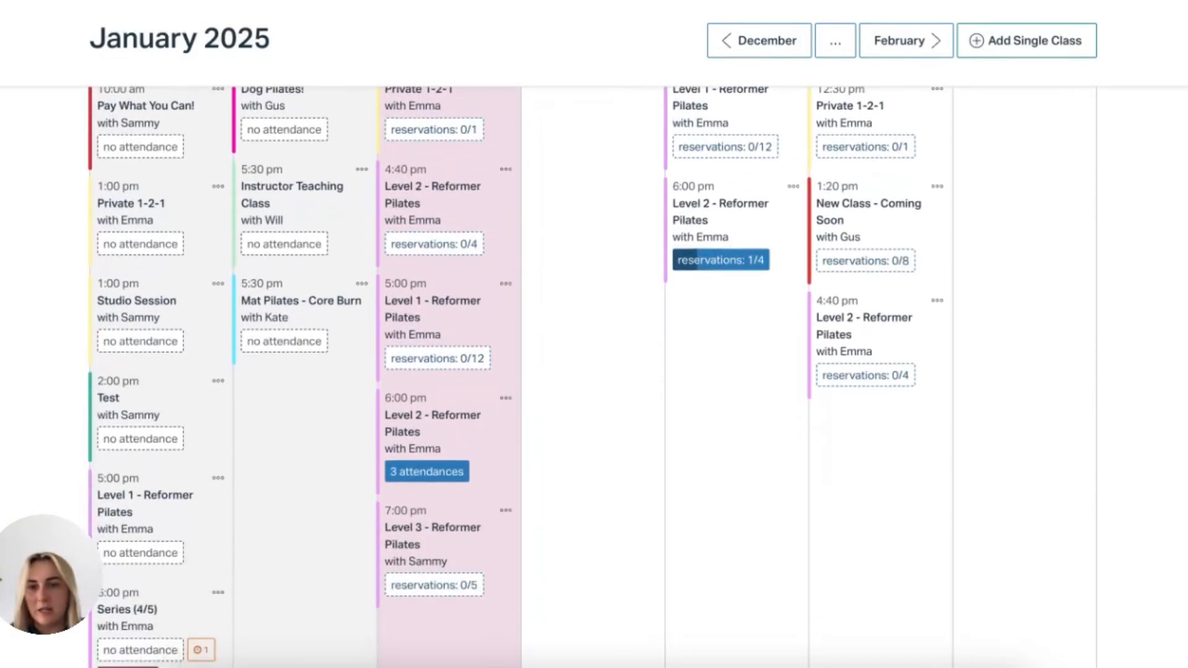
{"action": "scroll", "coordinate": [1172, 374], "scroll_direction": "down", "scroll_amount": 9}
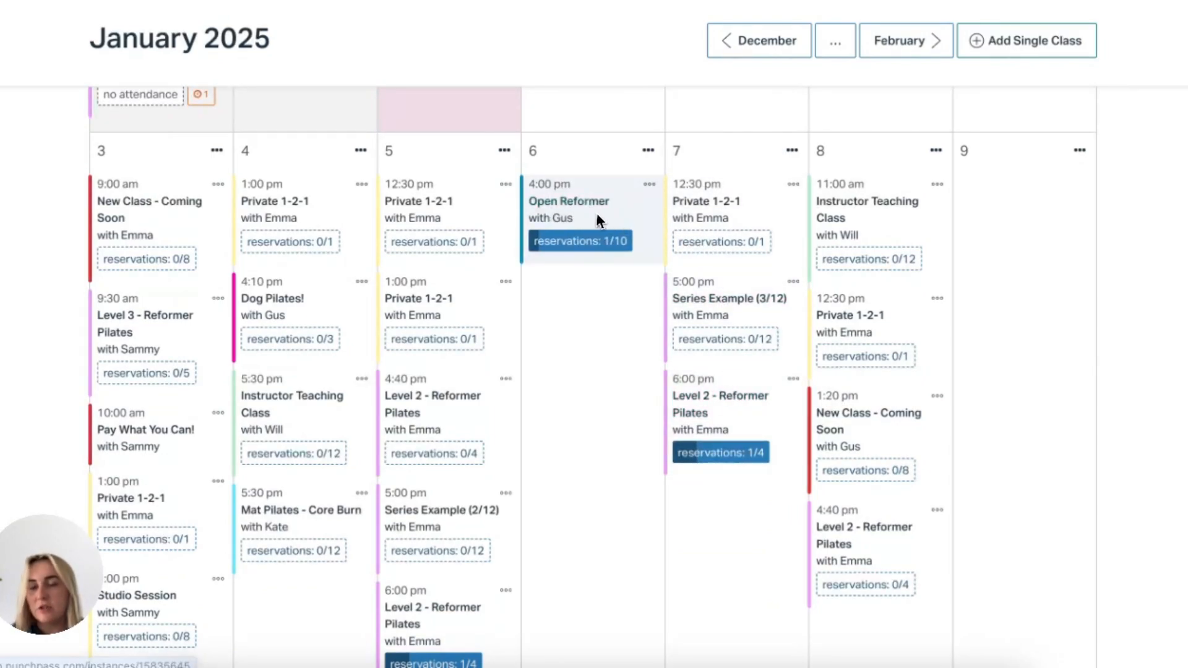
{"action": "scroll", "coordinate": [598, 219], "scroll_direction": "down", "scroll_amount": 12}
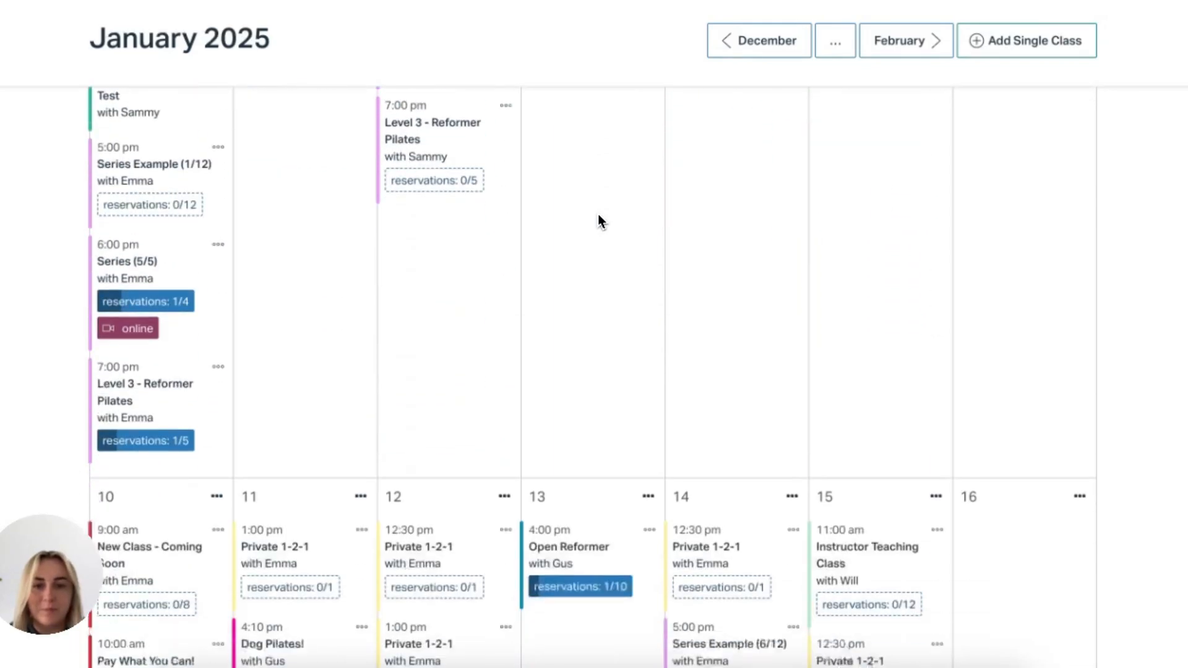
{"action": "scroll", "coordinate": [597, 212], "scroll_direction": "down", "scroll_amount": 5}
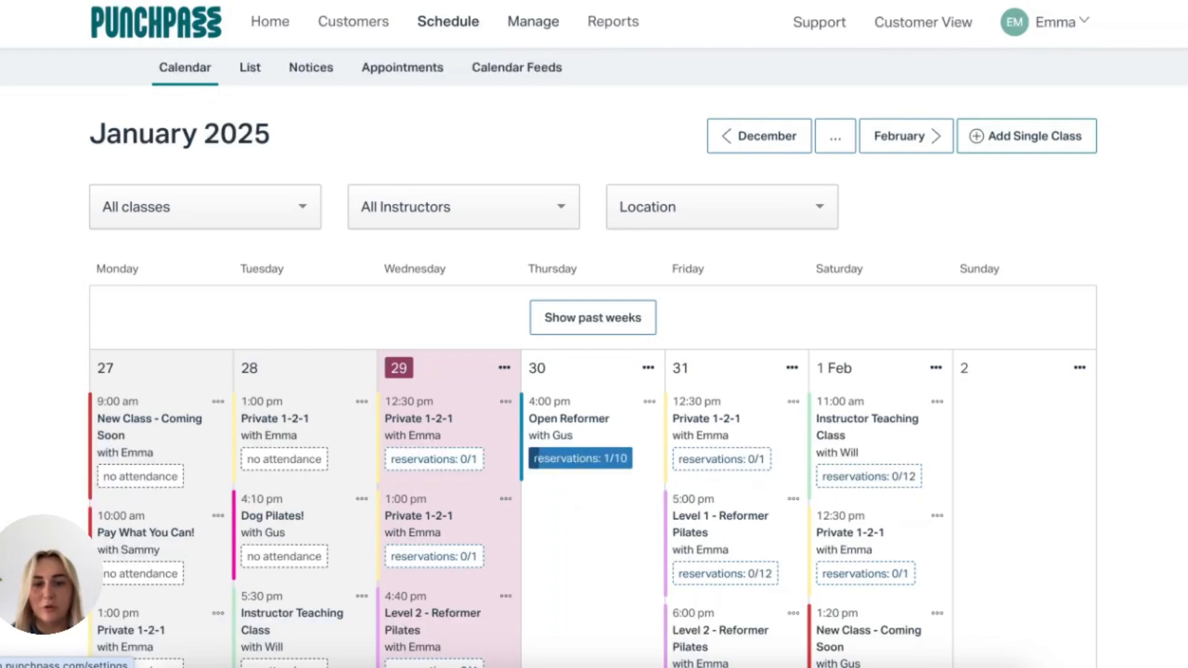
Start defining a new pass in Passes & Memberships and name it 15 Class Pass.
{"action": "mouse_move", "coordinate": [534, 21]}
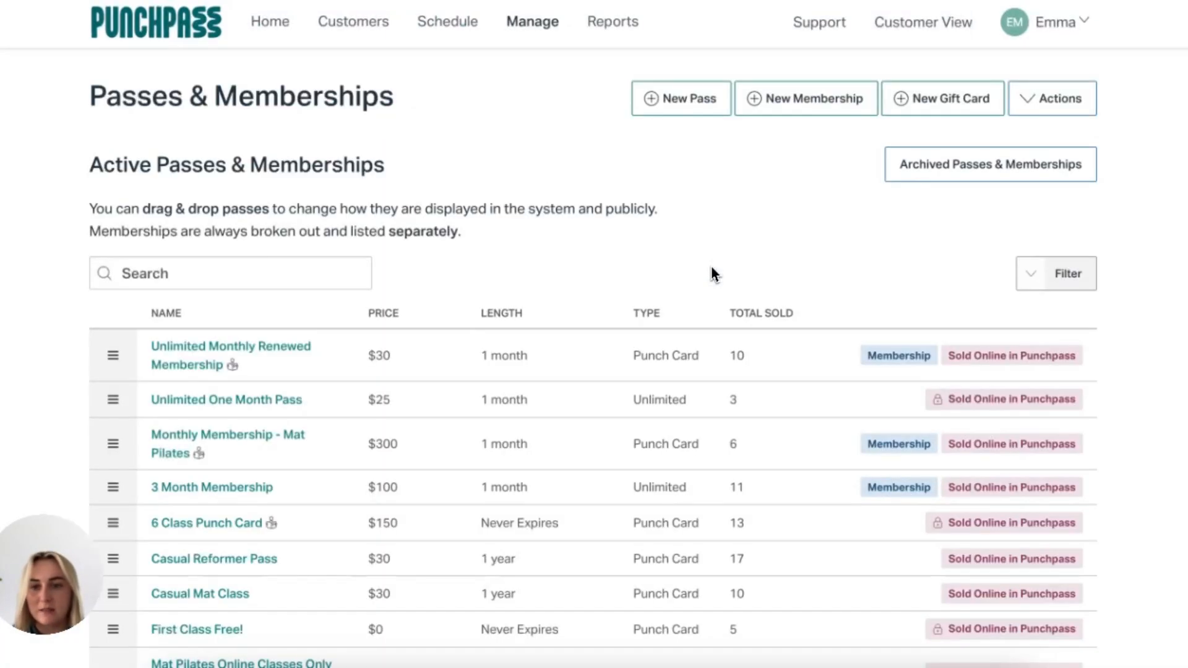
{"action": "left_click", "coordinate": [687, 112]}
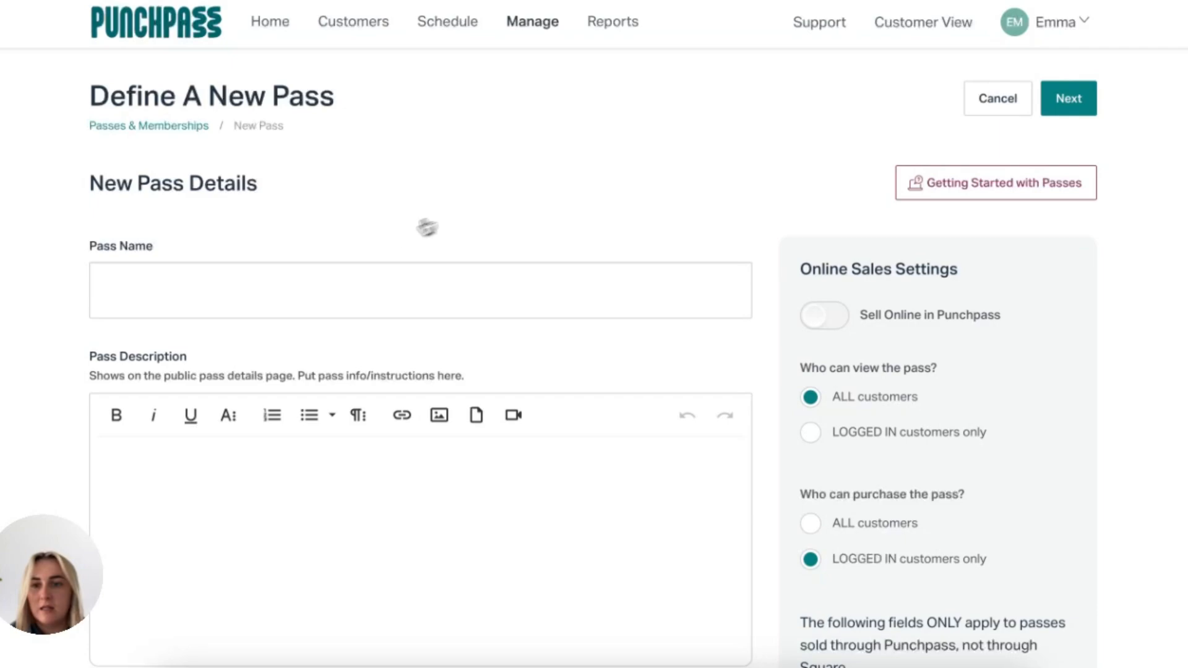
{"action": "scroll", "coordinate": [402, 235], "scroll_direction": "down", "scroll_amount": 1}
{"action": "left_click", "coordinate": [303, 182]}
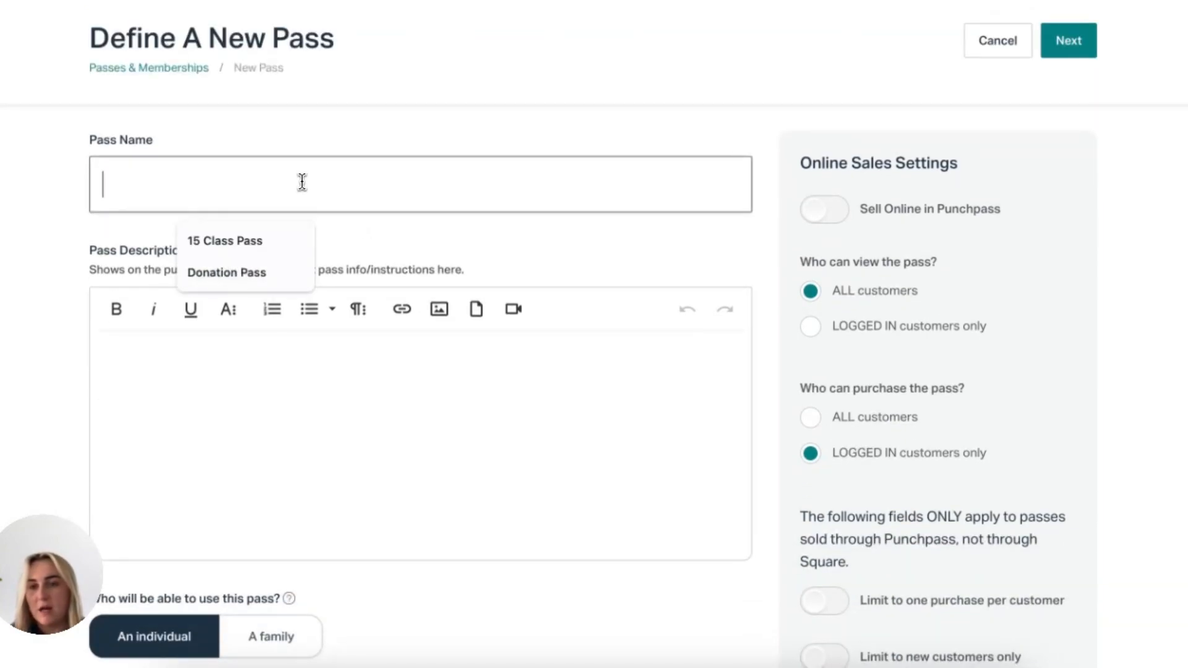
{"action": "left_click", "coordinate": [284, 242]}
Set the new pass to 15 credits and a cost of $100.
{"action": "scroll", "coordinate": [421, 259], "scroll_direction": "down", "scroll_amount": 3}
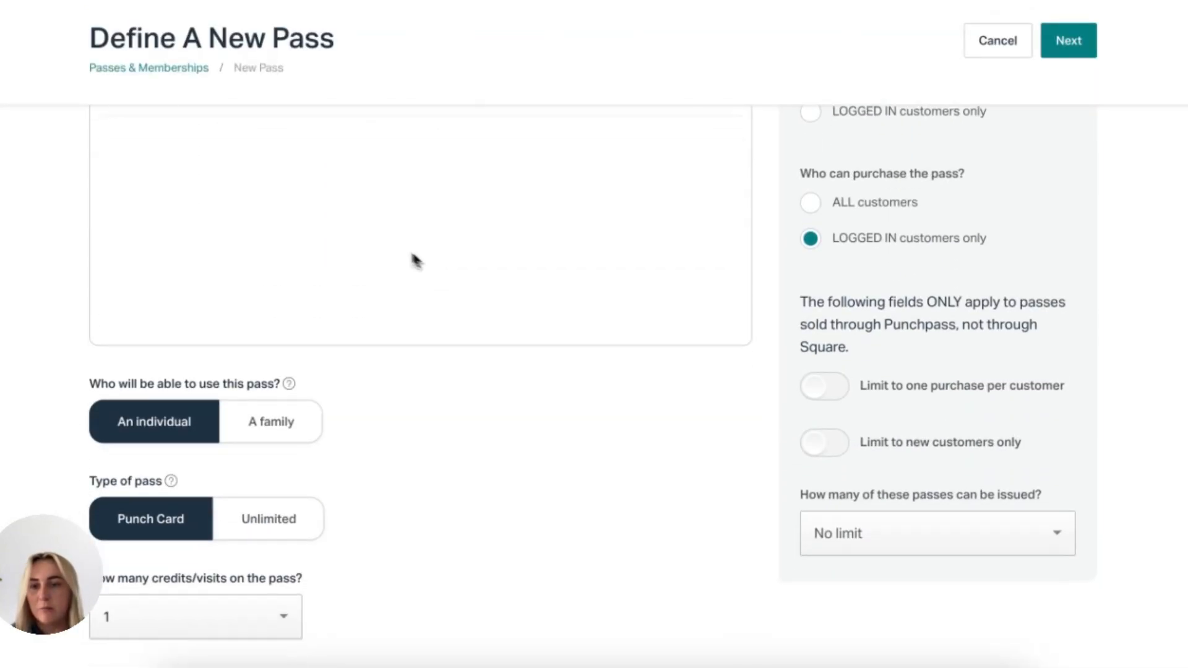
{"action": "scroll", "coordinate": [310, 364], "scroll_direction": "down", "scroll_amount": 5}
{"action": "left_click", "coordinate": [263, 316]}
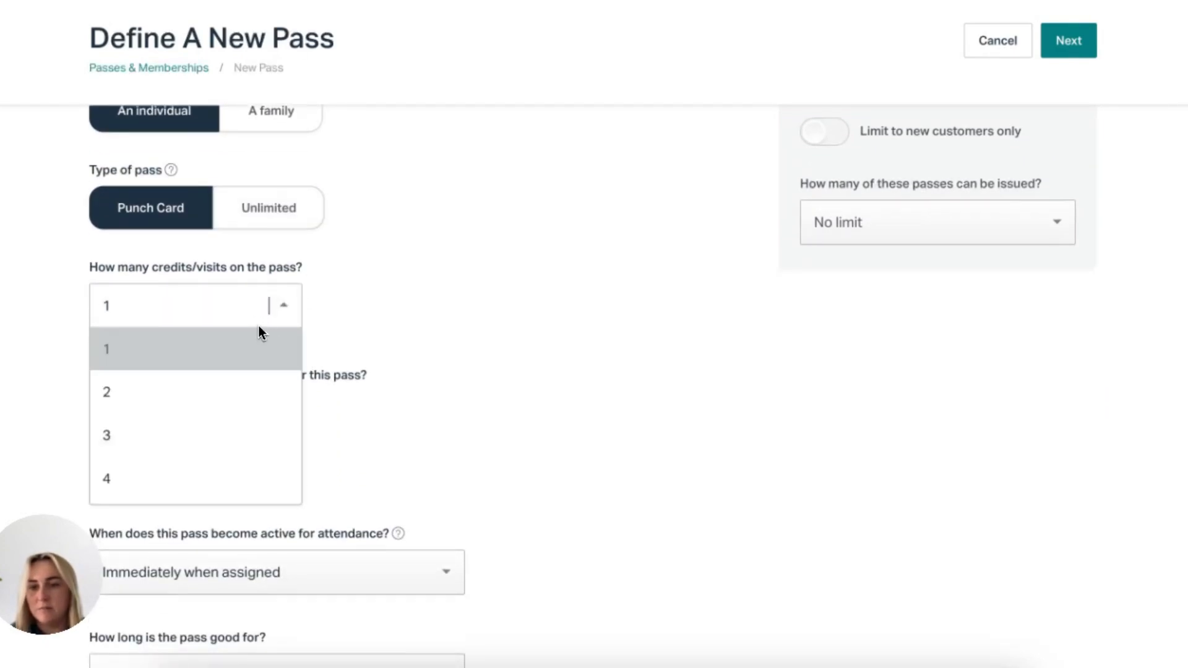
{"action": "scroll", "coordinate": [253, 399], "scroll_direction": "down", "scroll_amount": 9}
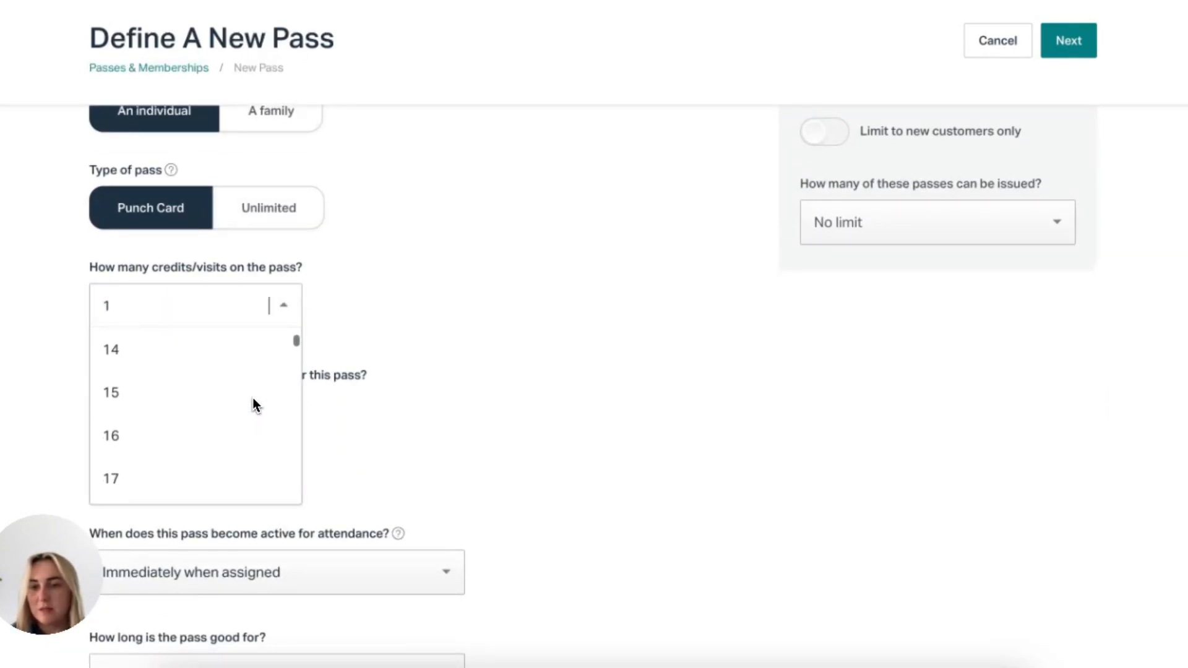
{"action": "left_click", "coordinate": [253, 399]}
{"action": "scroll", "coordinate": [444, 387], "scroll_direction": "down", "scroll_amount": 3}
{"action": "left_click", "coordinate": [256, 288]}
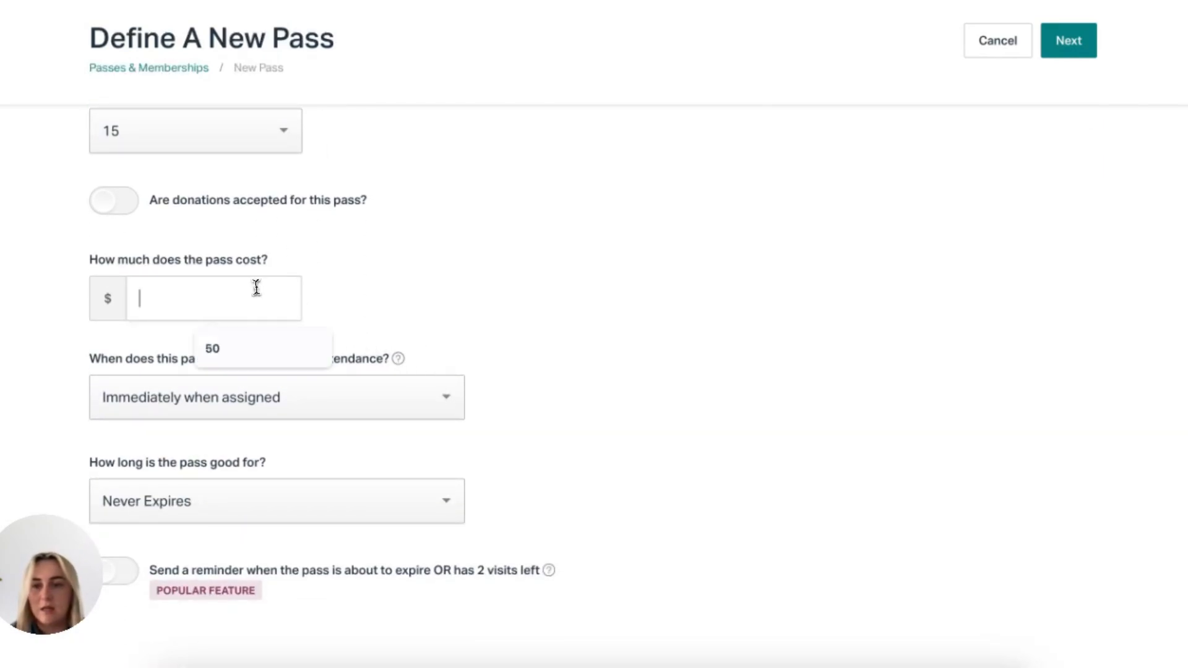
{"action": "type", "text": "100"}
{"action": "left_click", "coordinate": [675, 239]}
{"action": "scroll", "coordinate": [727, 230], "scroll_direction": "down", "scroll_amount": 1}
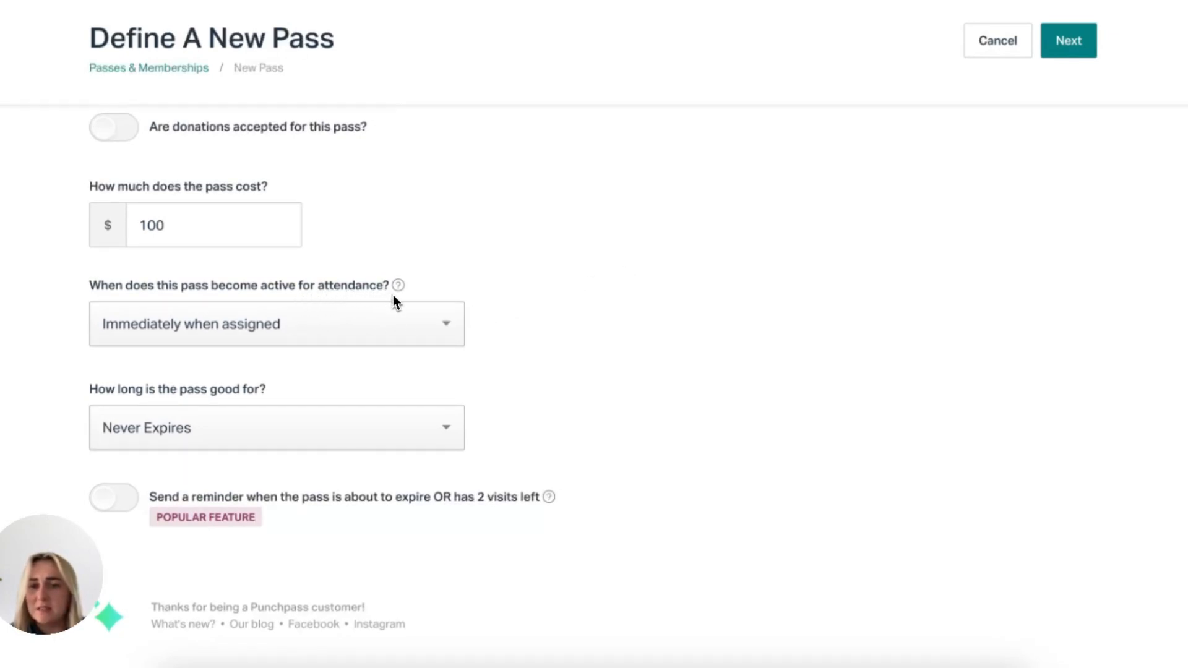
Check the new pass's activation options and review its online sales settings without changing them.
{"action": "left_click", "coordinate": [365, 415]}
{"action": "left_click", "coordinate": [371, 337]}
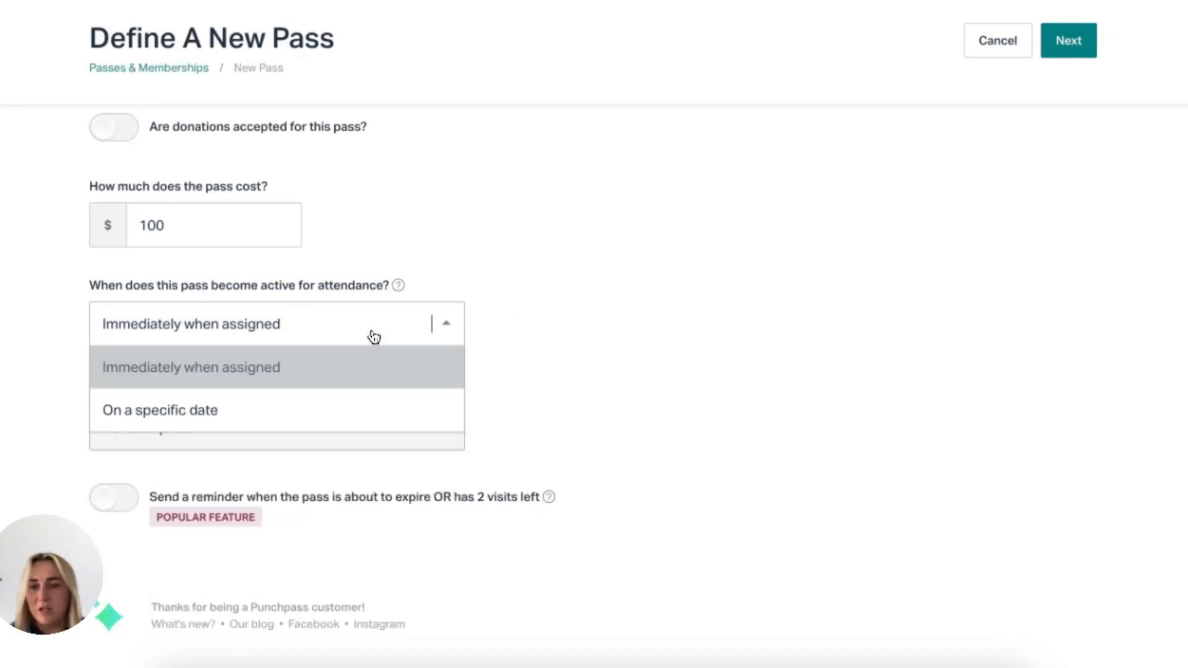
{"action": "left_click", "coordinate": [520, 347]}
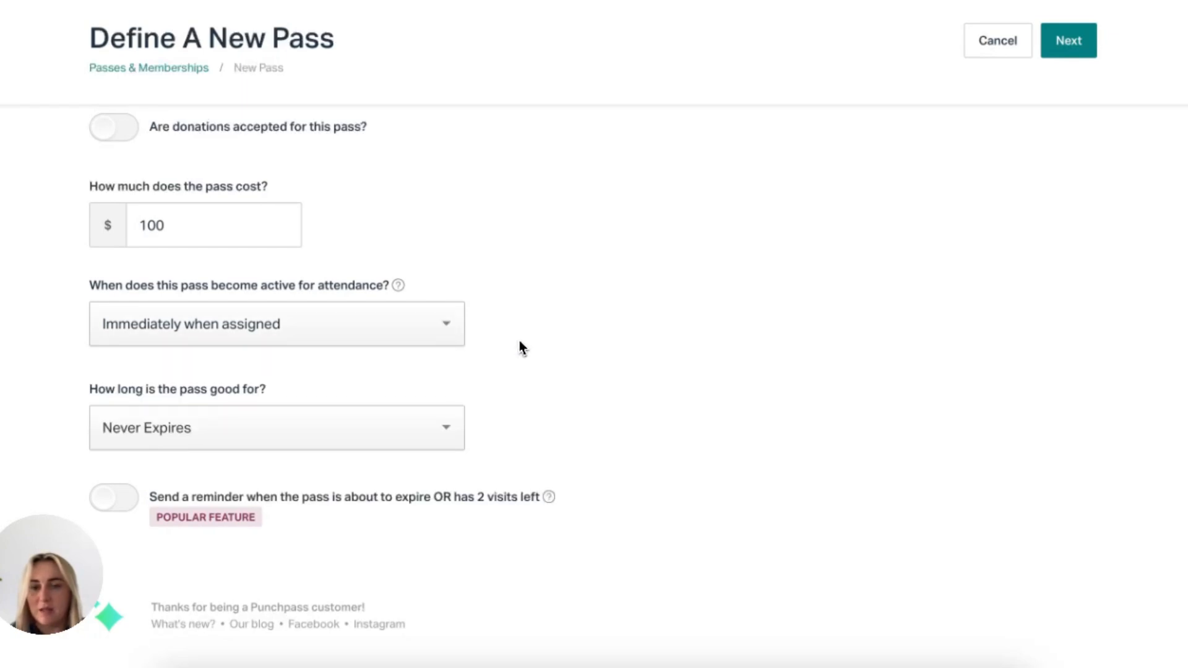
{"action": "scroll", "coordinate": [520, 343], "scroll_direction": "up", "scroll_amount": 1}
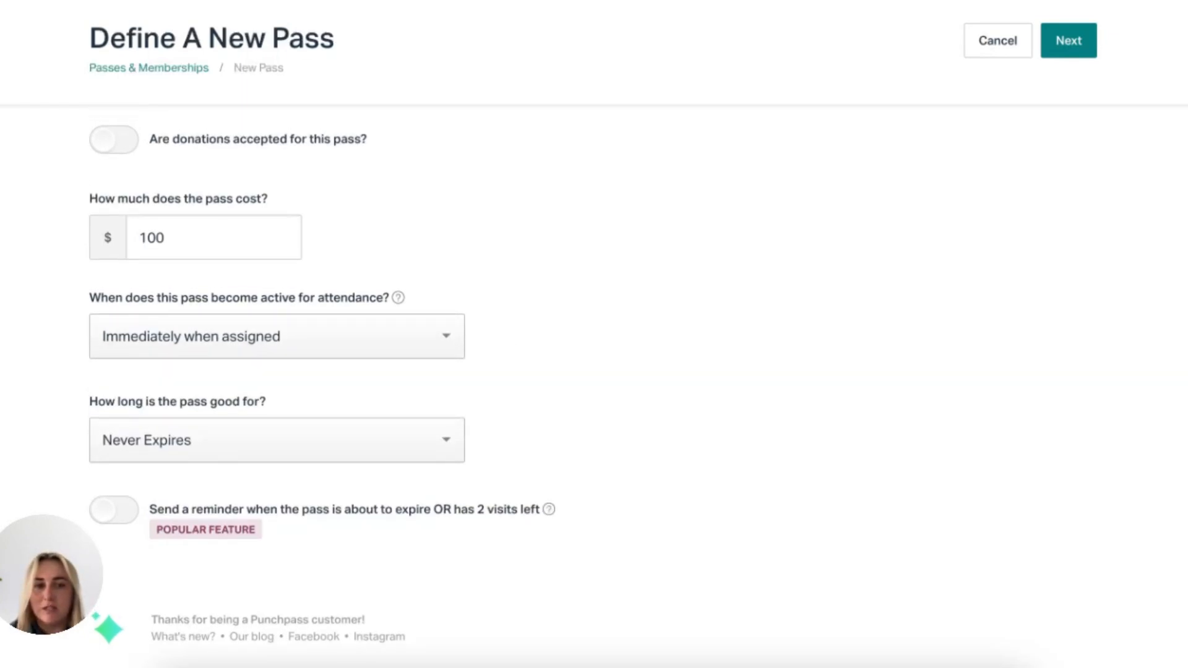
{"action": "scroll", "coordinate": [519, 344], "scroll_direction": "up", "scroll_amount": 10}
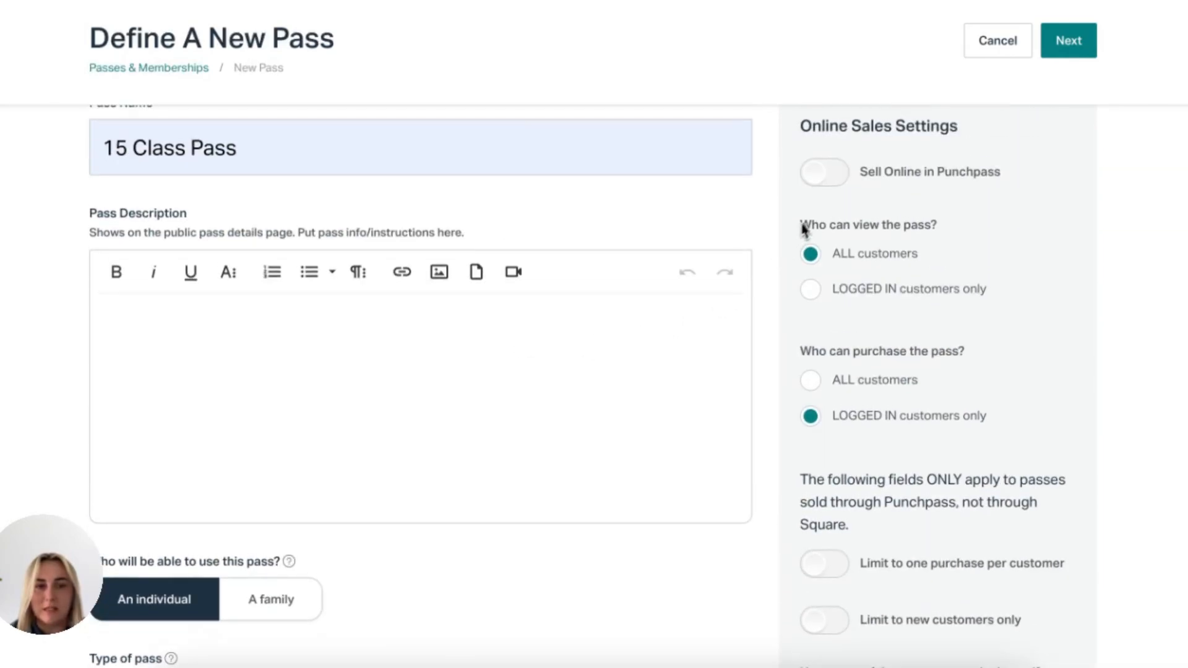
{"action": "scroll", "coordinate": [829, 556], "scroll_direction": "down", "scroll_amount": 5}
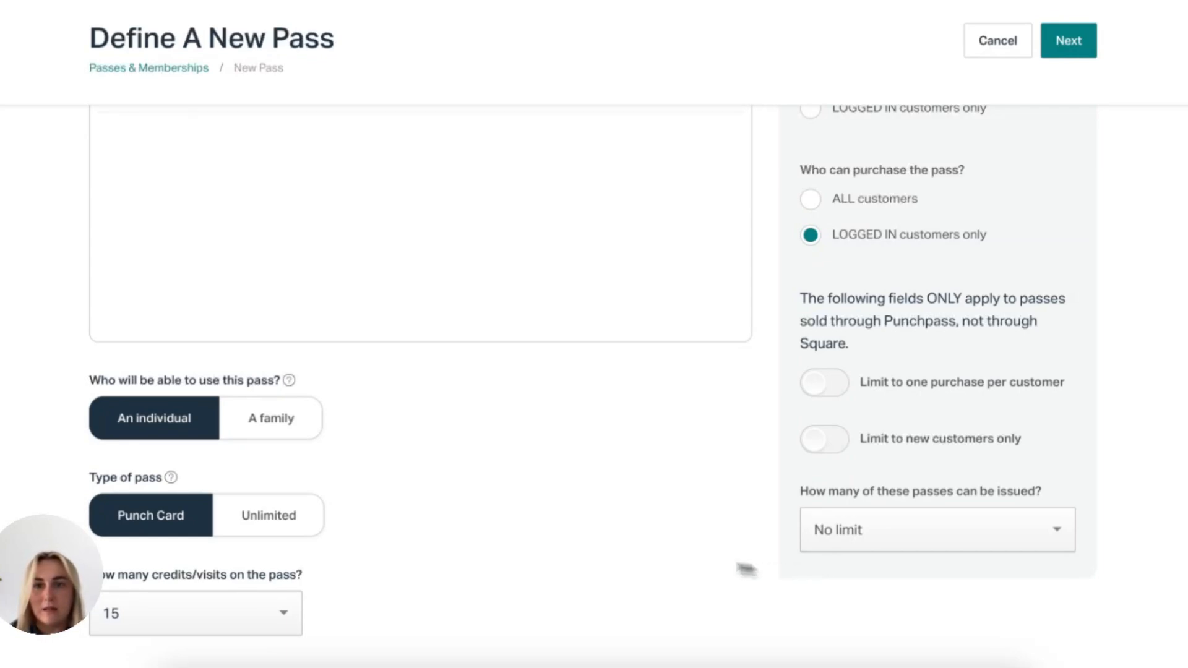
{"action": "scroll", "coordinate": [604, 519], "scroll_direction": "up", "scroll_amount": 5}
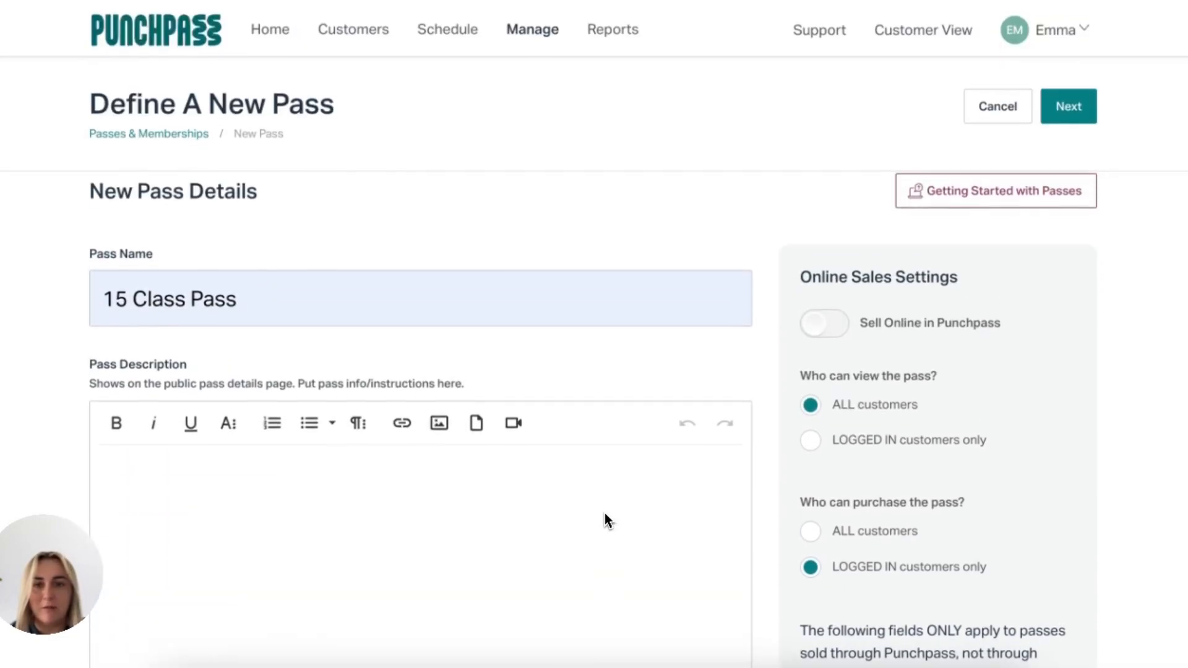
Leave the new pass unsaved, return to Passes & Memberships and open the 6 Class Punch Card's details.
{"action": "left_click", "coordinate": [538, 25]}
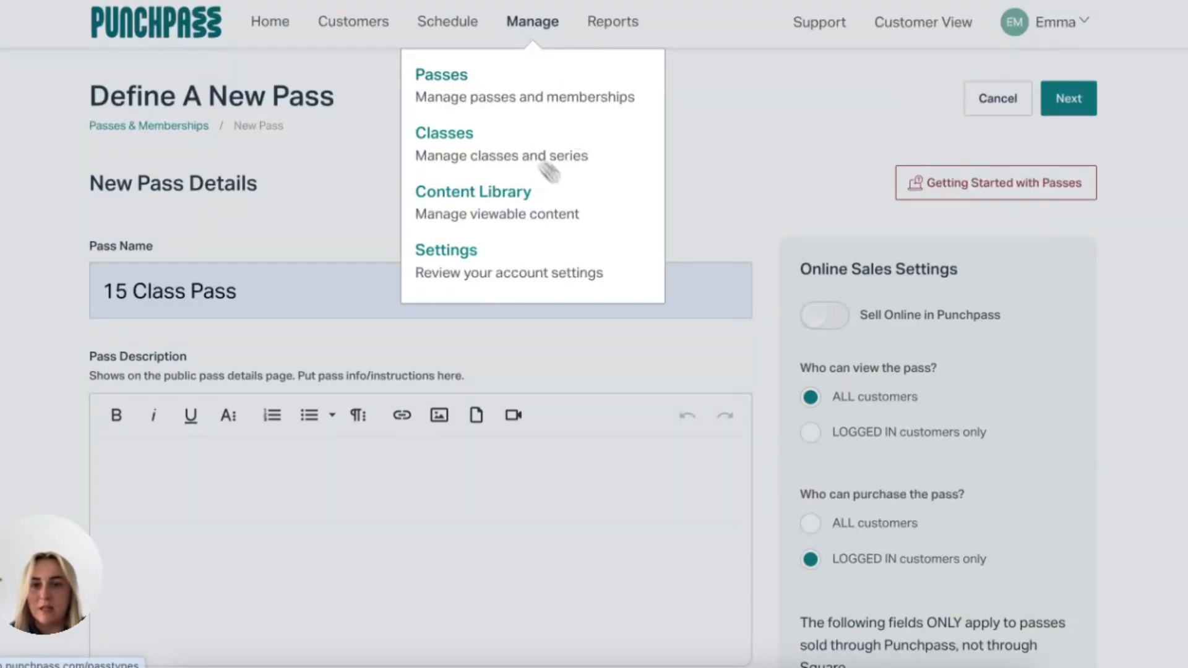
{"action": "scroll", "coordinate": [594, 369], "scroll_direction": "down", "scroll_amount": 2}
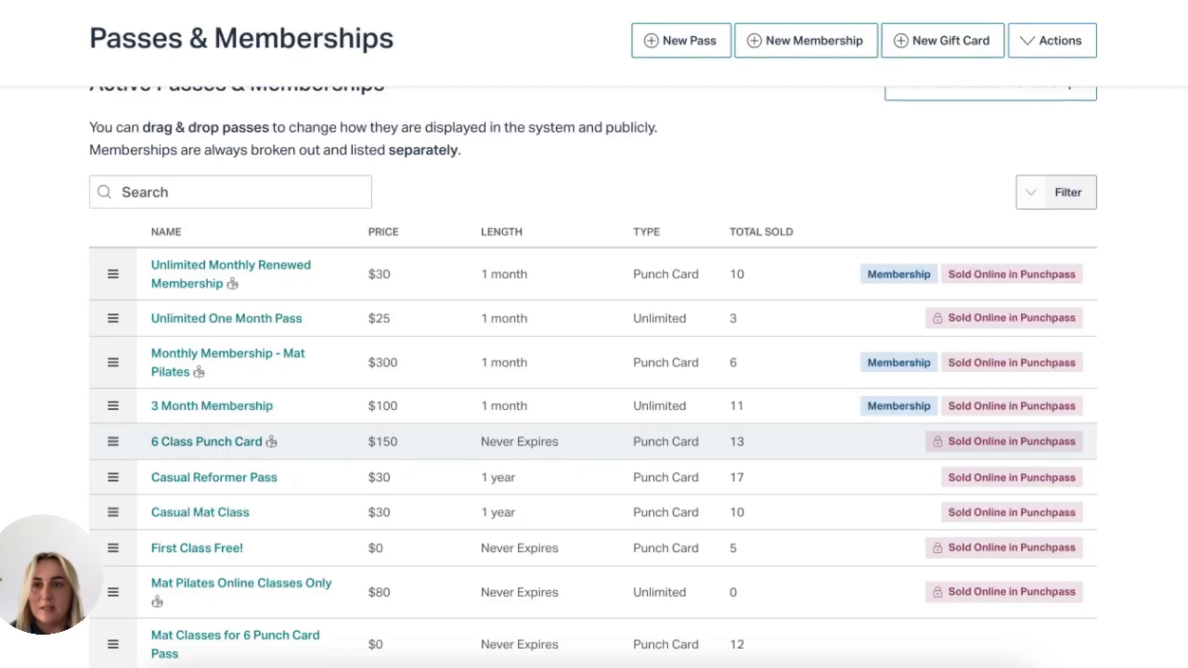
{"action": "left_click", "coordinate": [666, 442]}
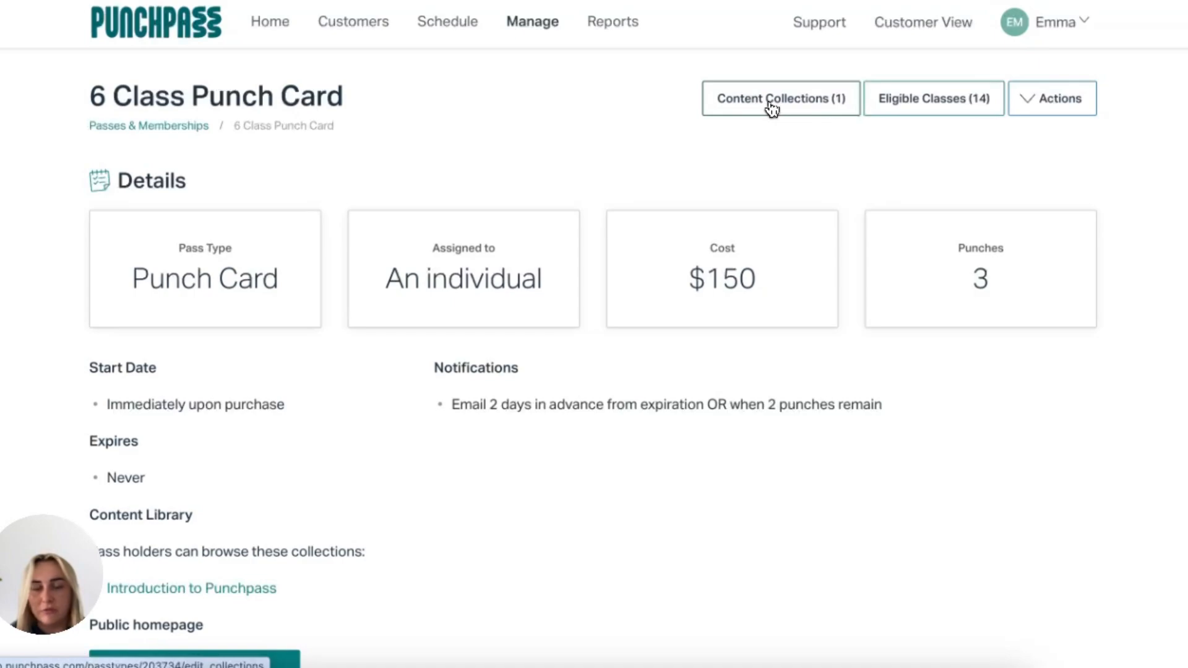
Open the 6 Class Punch Card for editing and review its credits, cost, activation and expiry settings.
{"action": "left_click", "coordinate": [1038, 106]}
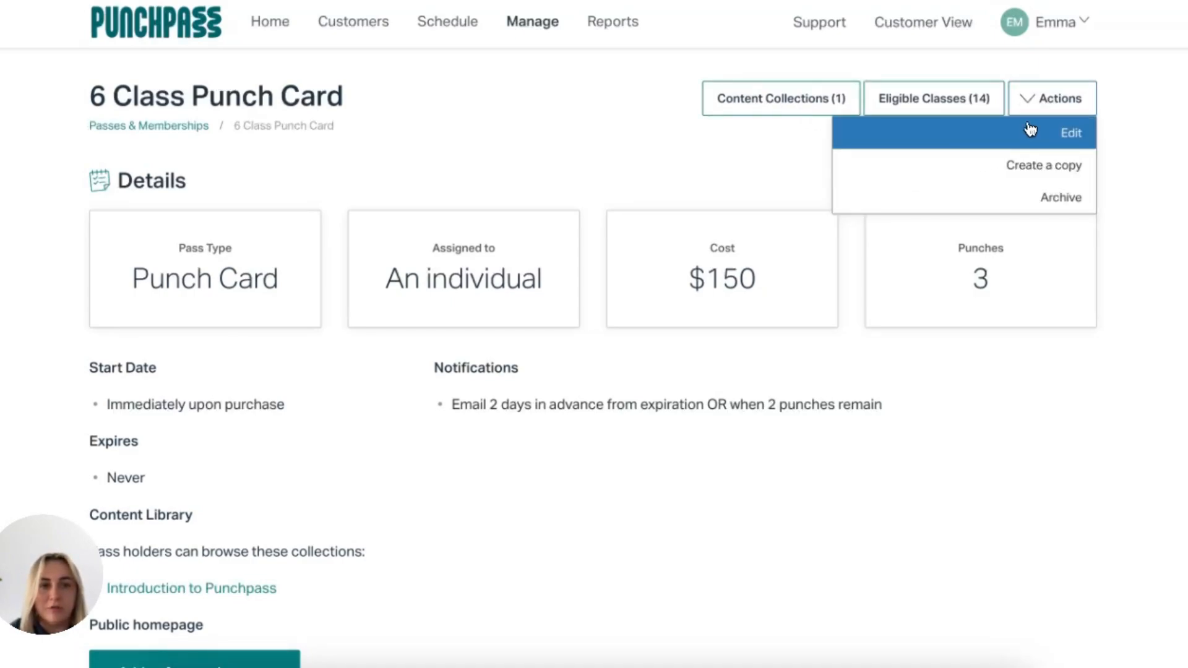
{"action": "left_click", "coordinate": [1026, 133]}
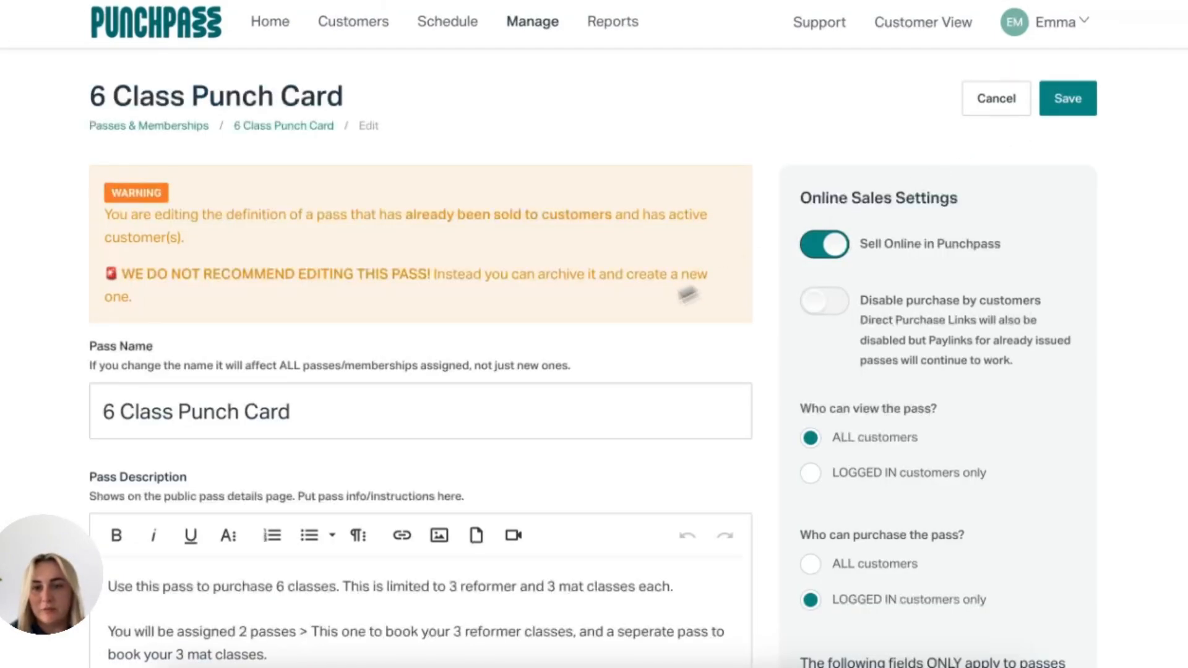
{"action": "scroll", "coordinate": [601, 334], "scroll_direction": "down", "scroll_amount": 5}
{"action": "scroll", "coordinate": [601, 328], "scroll_direction": "down", "scroll_amount": 10}
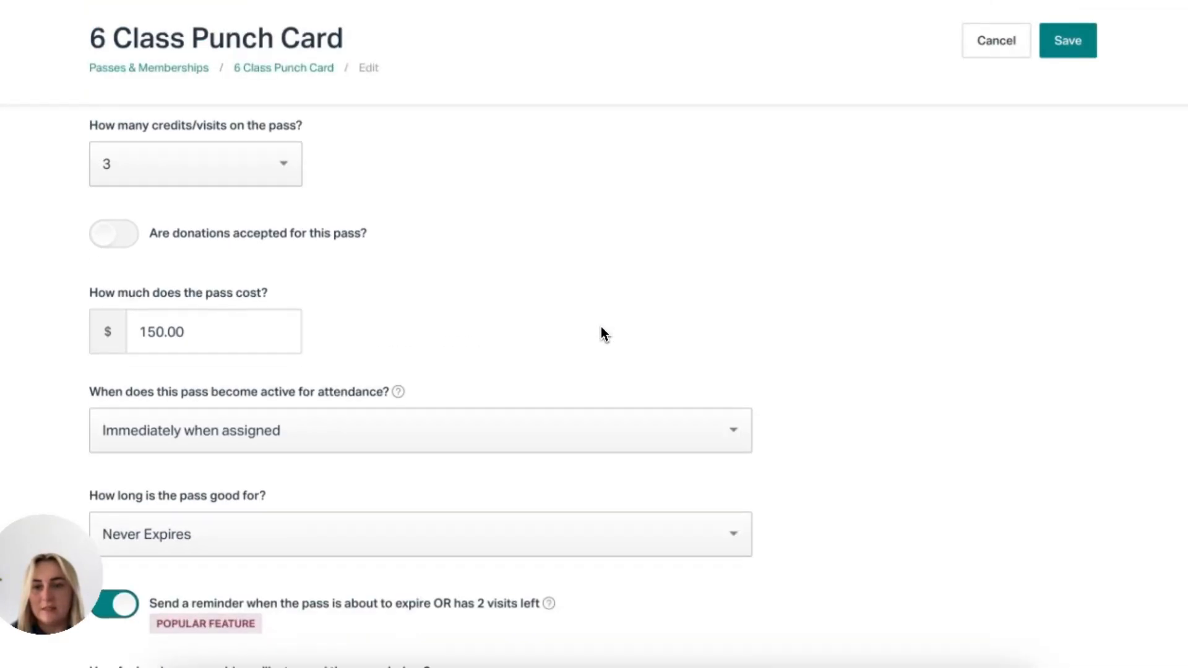
Leave the 6 Class Punch Card unedited, go to class and series management, and start setting up a new class.
{"action": "scroll", "coordinate": [600, 325], "scroll_direction": "up", "scroll_amount": 15}
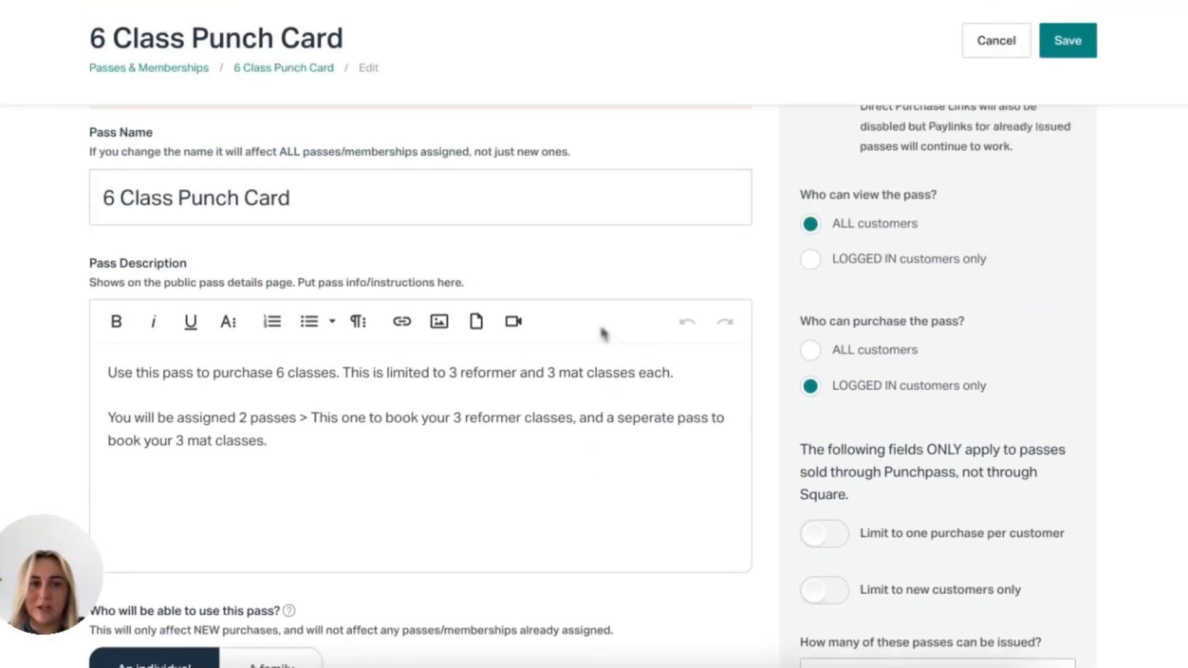
{"action": "left_click", "coordinate": [534, 34]}
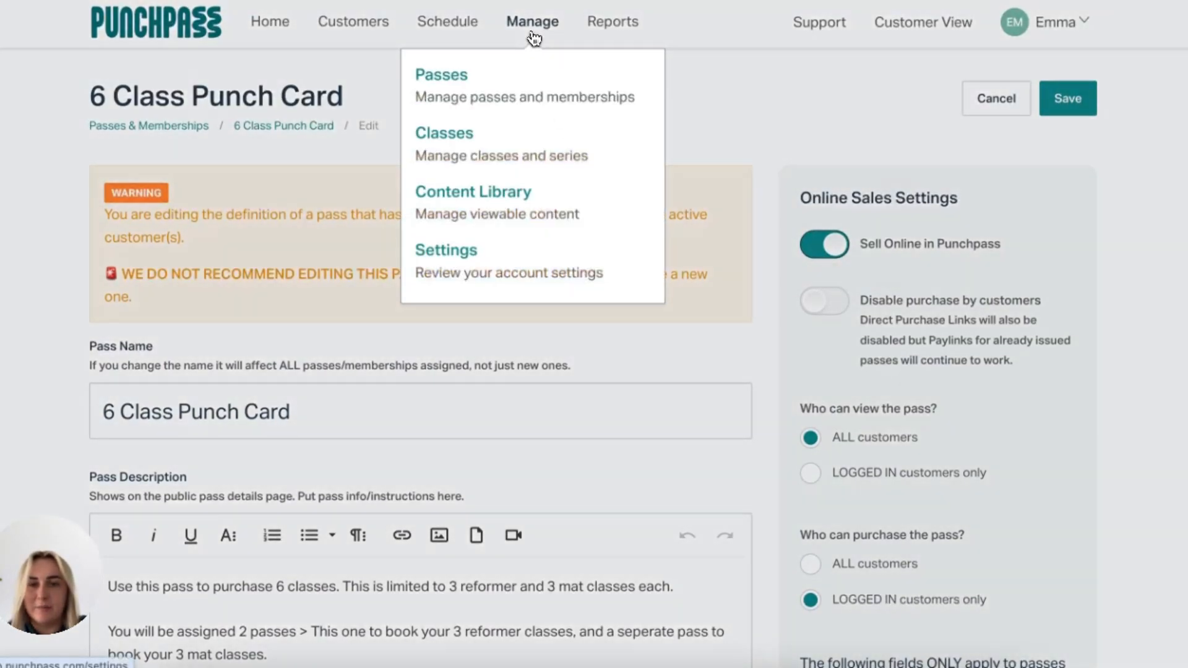
{"action": "left_click", "coordinate": [461, 138]}
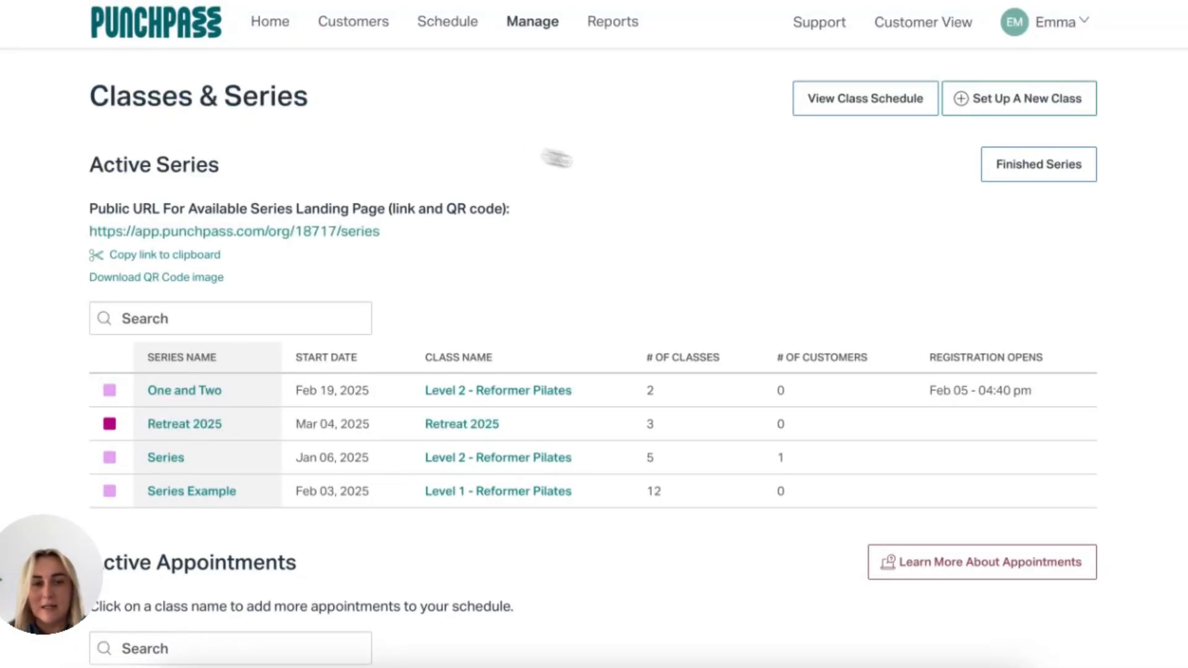
{"action": "scroll", "coordinate": [737, 194], "scroll_direction": "down", "scroll_amount": 1}
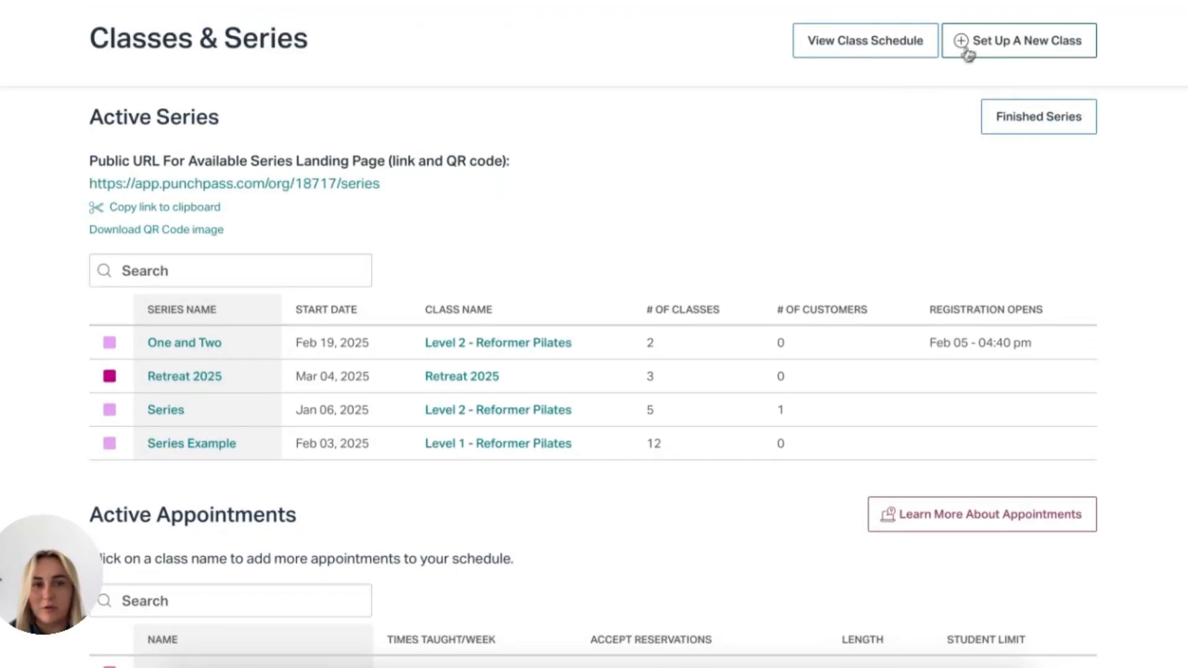
{"action": "left_click", "coordinate": [983, 42]}
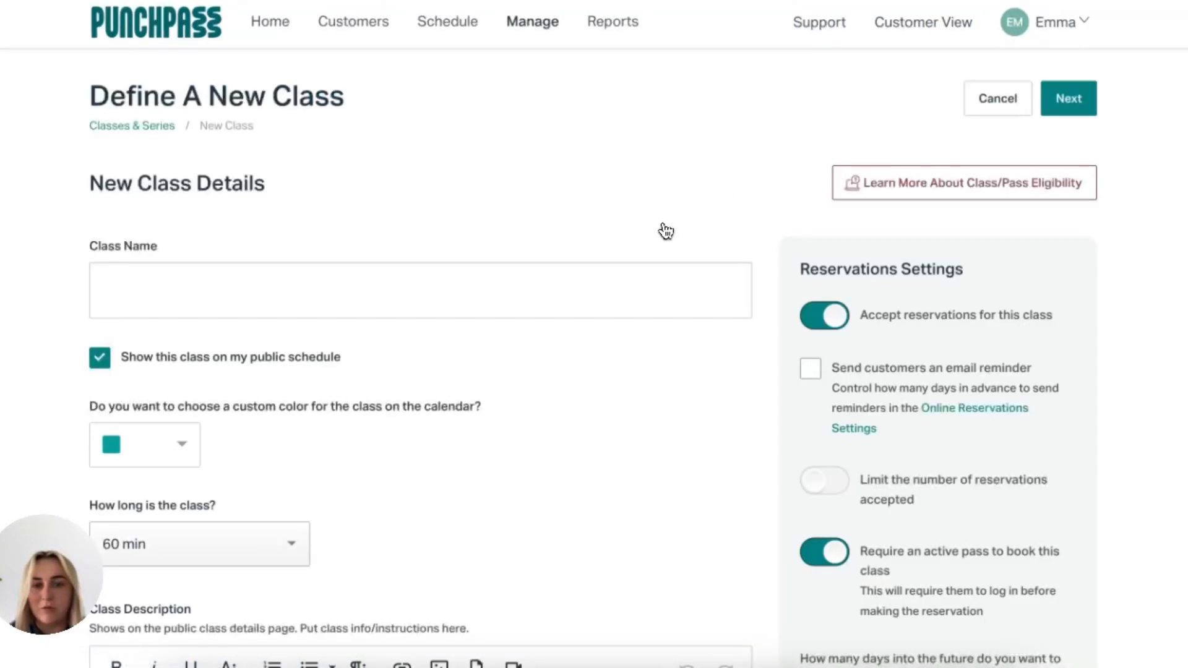
Name the new class Pilates Workshop and choose a class length of 60 min.
{"action": "scroll", "coordinate": [663, 229], "scroll_direction": "down", "scroll_amount": 1}
{"action": "left_click", "coordinate": [214, 244]}
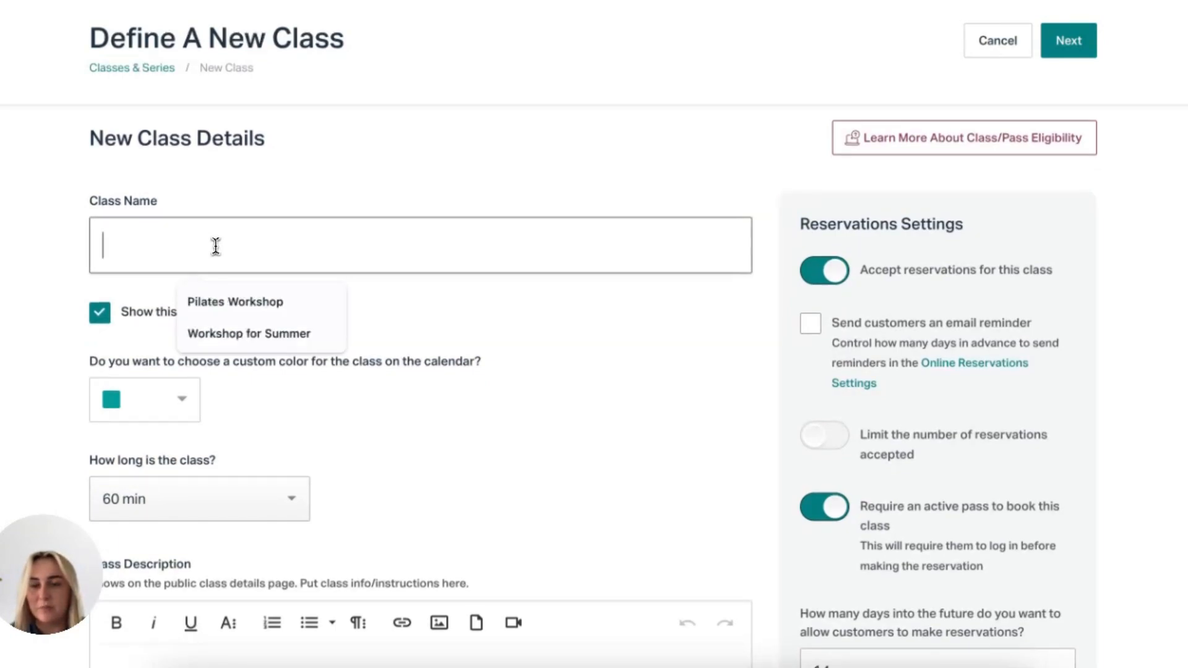
{"action": "left_click", "coordinate": [286, 303]}
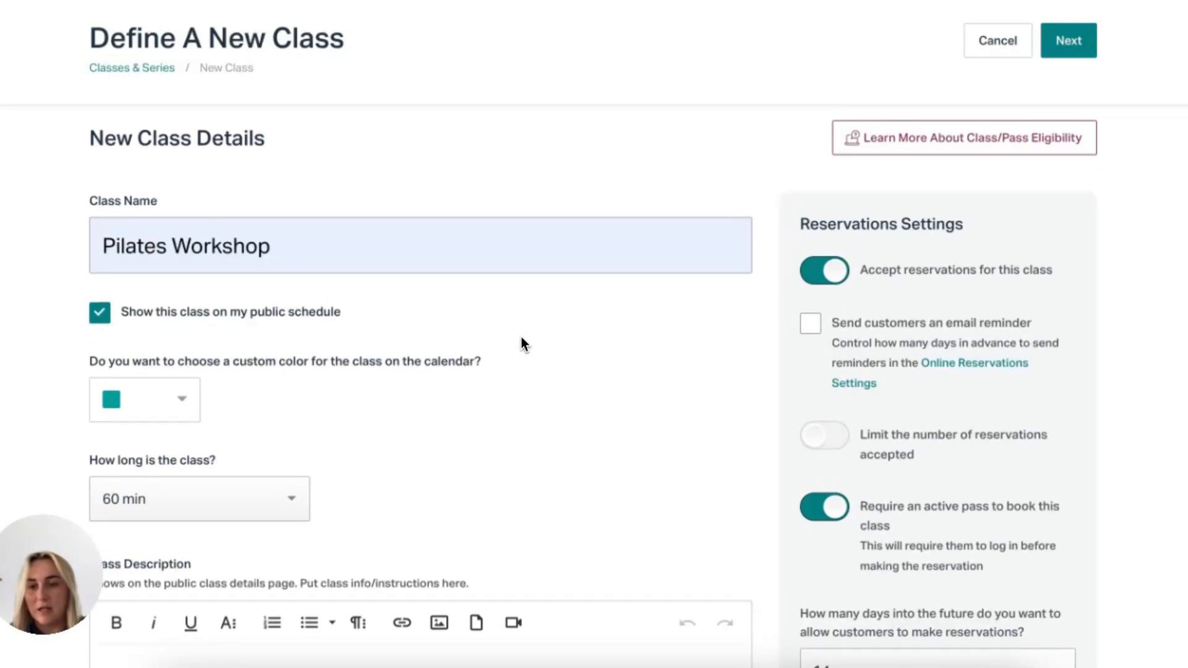
{"action": "scroll", "coordinate": [521, 337], "scroll_direction": "down", "scroll_amount": 4}
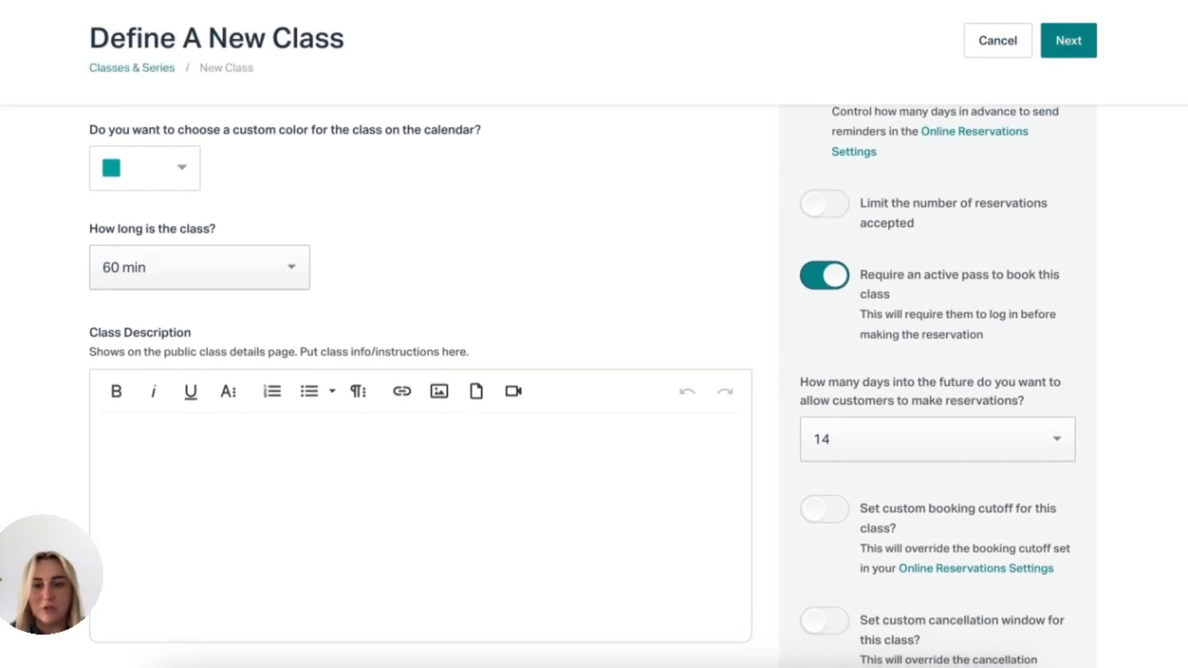
{"action": "scroll", "coordinate": [522, 340], "scroll_direction": "down", "scroll_amount": 1}
{"action": "left_click", "coordinate": [276, 196]}
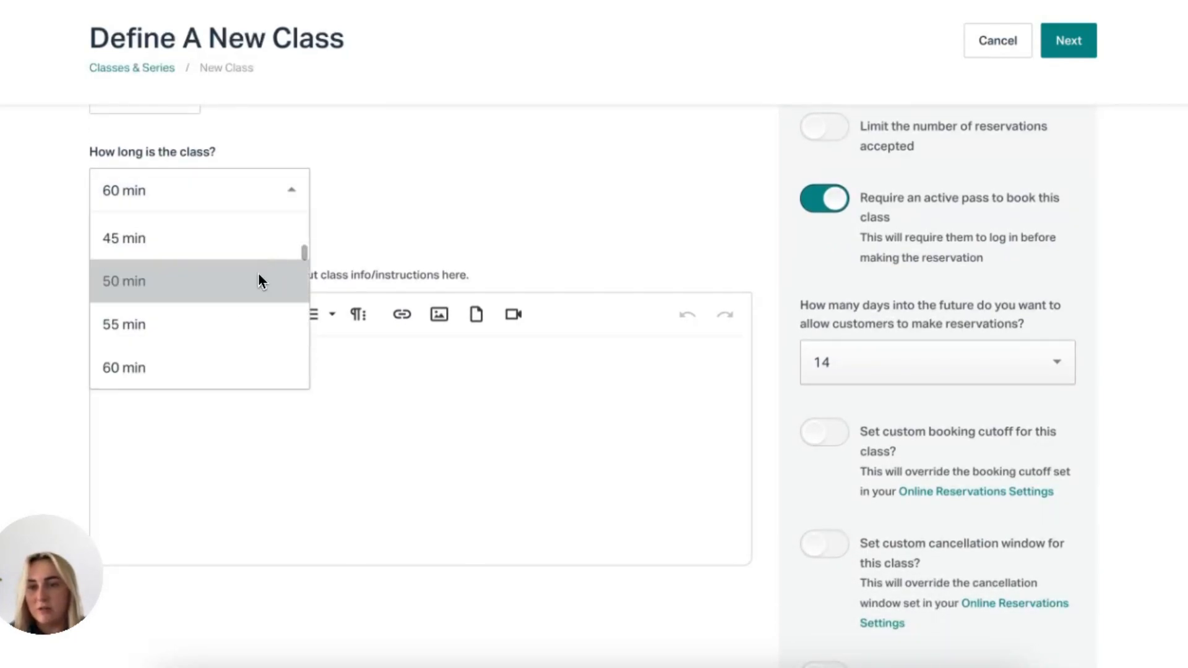
{"action": "left_click", "coordinate": [253, 366]}
Limit the class's reservations to 10 students and let people sign up for a waitlist if it fills.
{"action": "scroll", "coordinate": [347, 387], "scroll_direction": "down", "scroll_amount": 4}
{"action": "scroll", "coordinate": [348, 390], "scroll_direction": "up", "scroll_amount": 7}
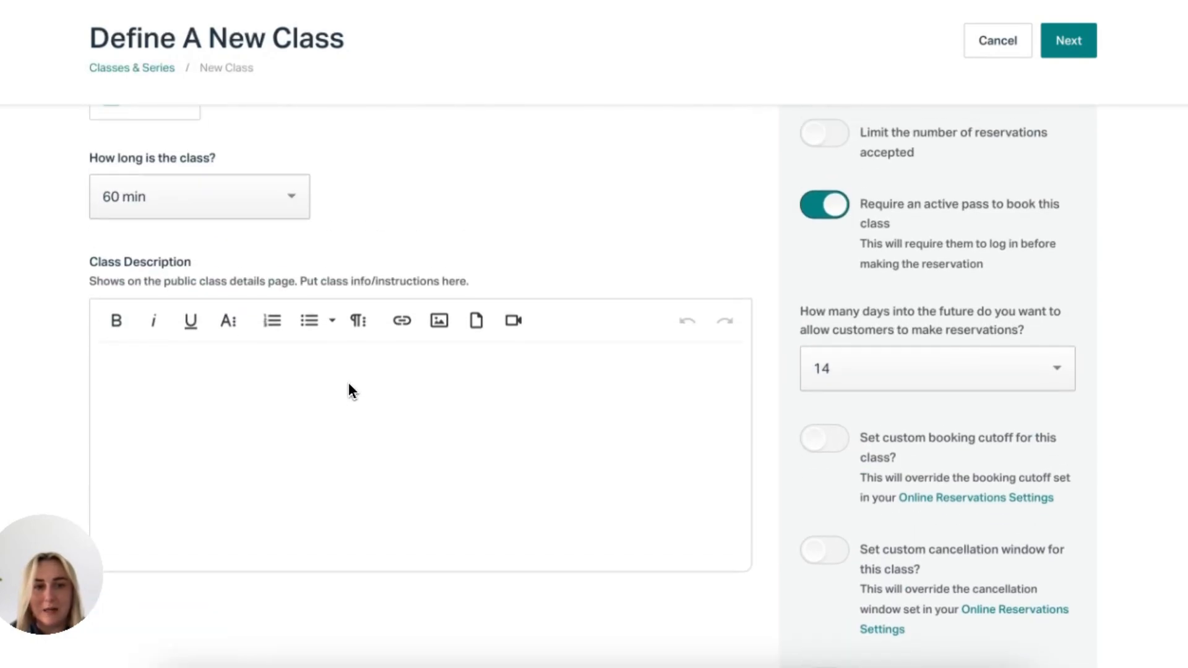
{"action": "scroll", "coordinate": [808, 299], "scroll_direction": "up", "scroll_amount": 1}
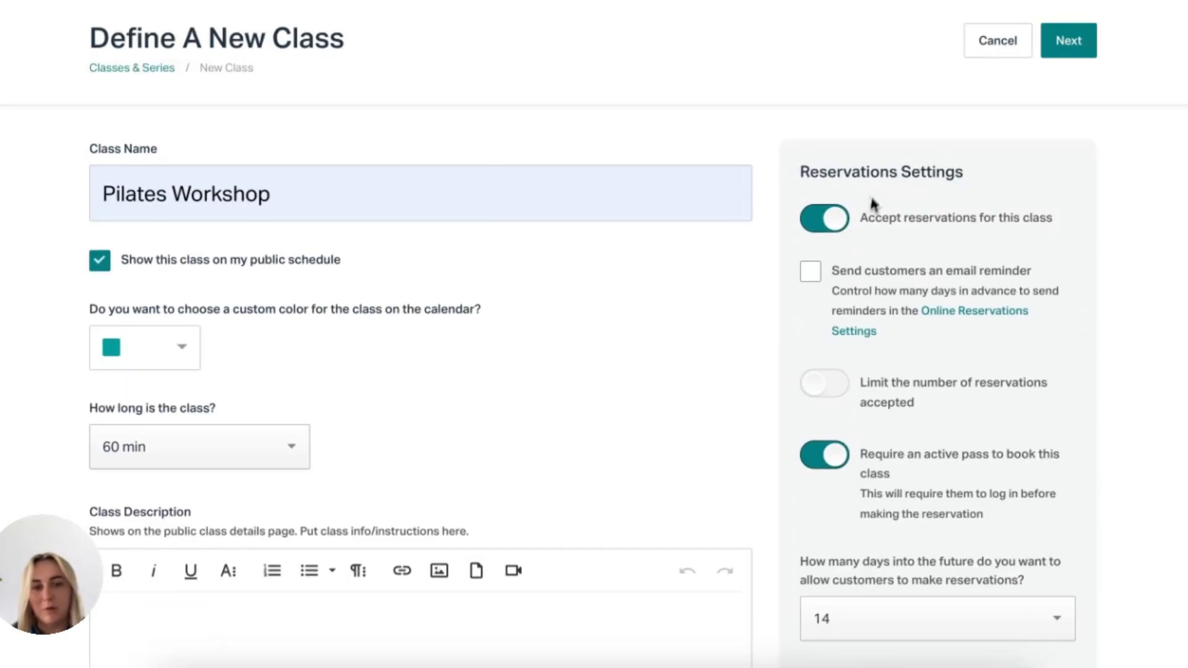
{"action": "scroll", "coordinate": [863, 489], "scroll_direction": "down", "scroll_amount": 5}
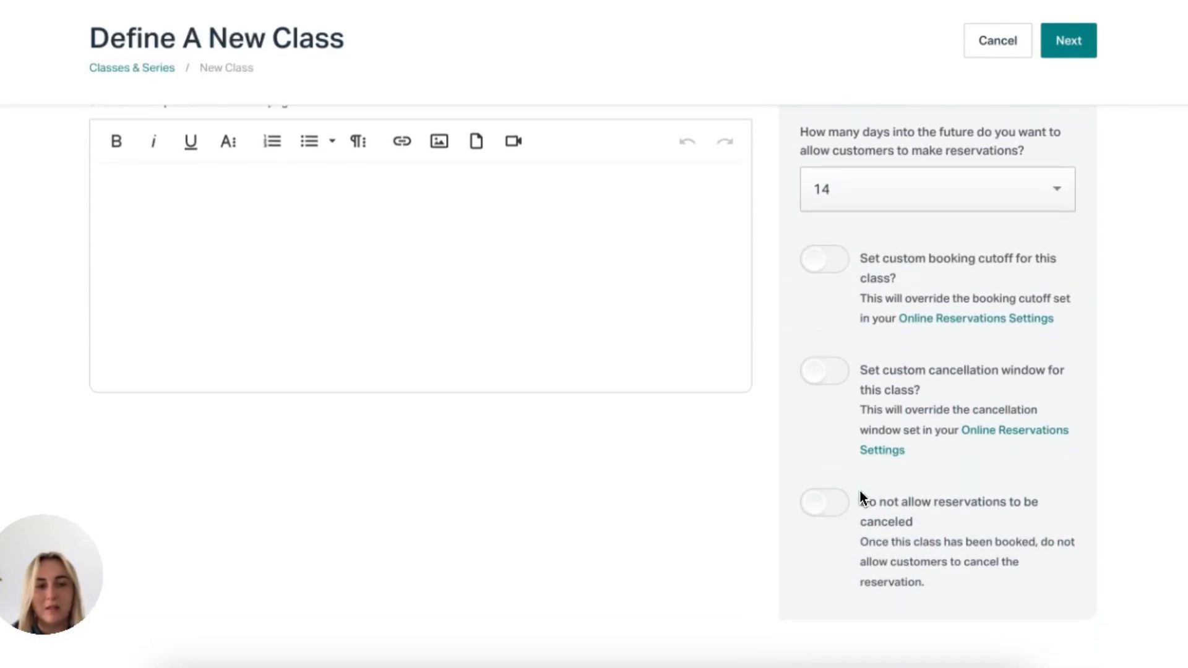
{"action": "scroll", "coordinate": [862, 496], "scroll_direction": "up", "scroll_amount": 6}
{"action": "scroll", "coordinate": [862, 497], "scroll_direction": "up", "scroll_amount": 1}
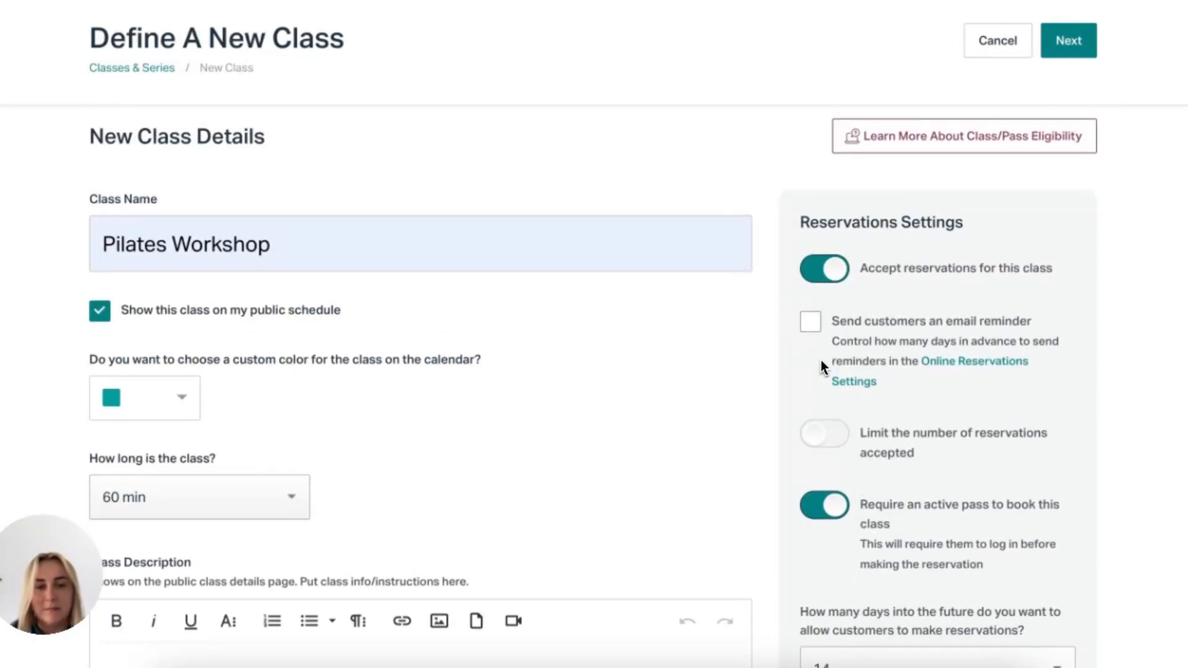
{"action": "scroll", "coordinate": [823, 356], "scroll_direction": "down", "scroll_amount": 2}
{"action": "left_click", "coordinate": [827, 303]}
{"action": "scroll", "coordinate": [987, 365], "scroll_direction": "down", "scroll_amount": 2}
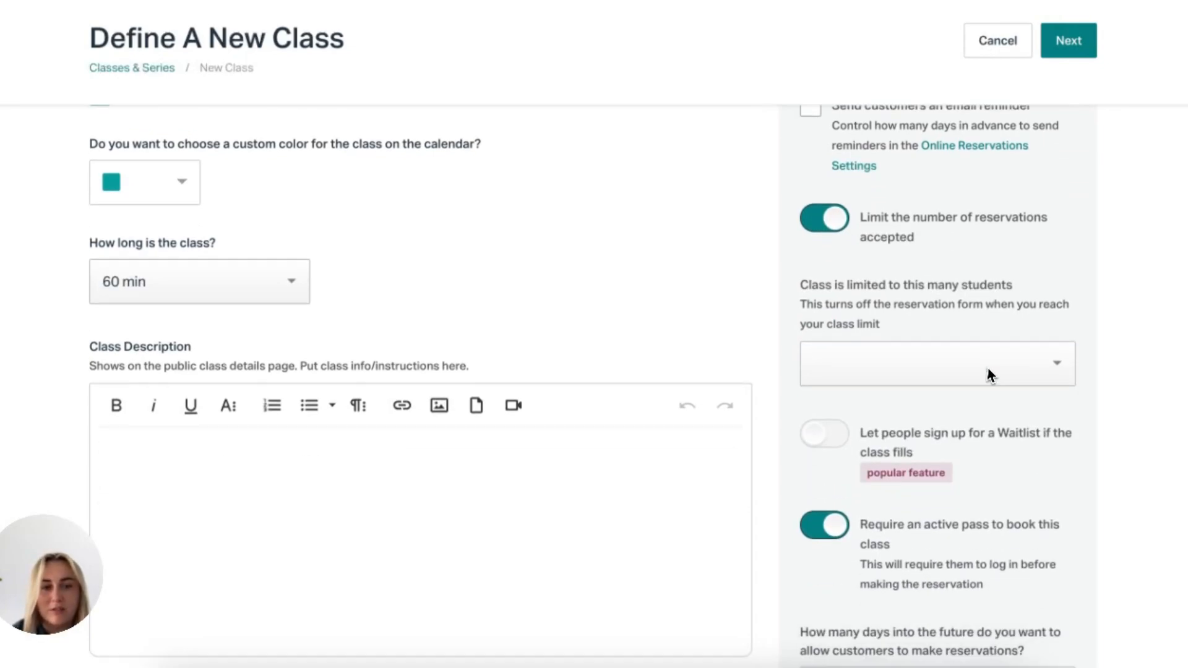
{"action": "left_click", "coordinate": [981, 370]}
{"action": "scroll", "coordinate": [947, 455], "scroll_direction": "down", "scroll_amount": 3}
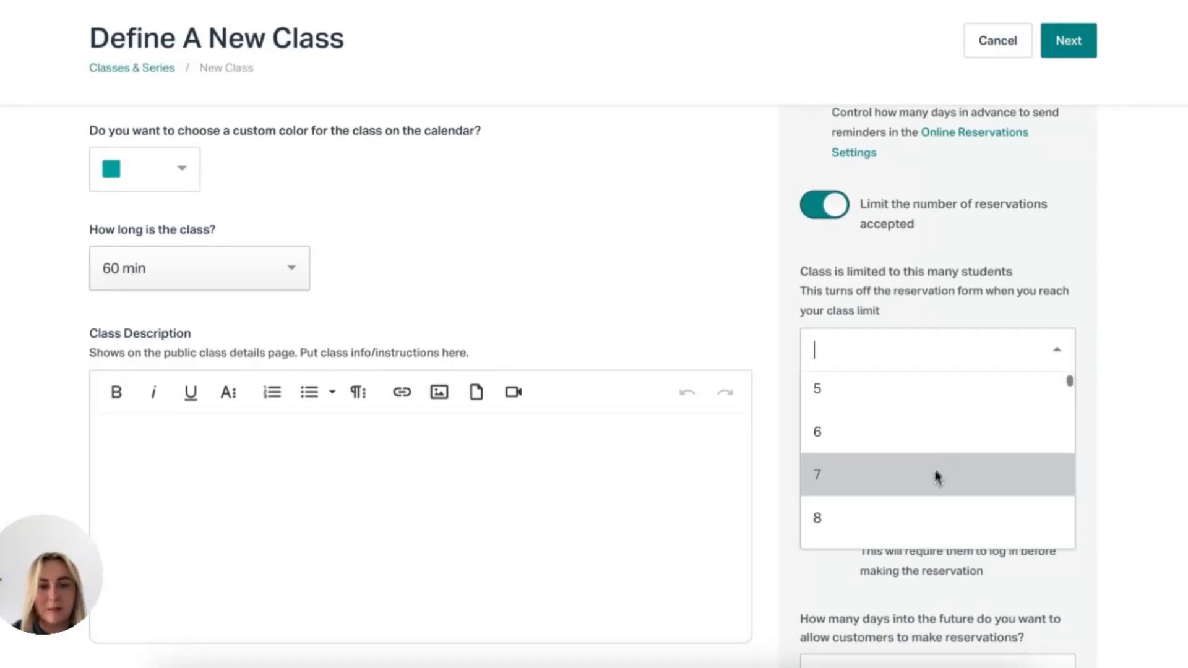
{"action": "scroll", "coordinate": [928, 489], "scroll_direction": "down", "scroll_amount": 2}
{"action": "left_click", "coordinate": [923, 493]}
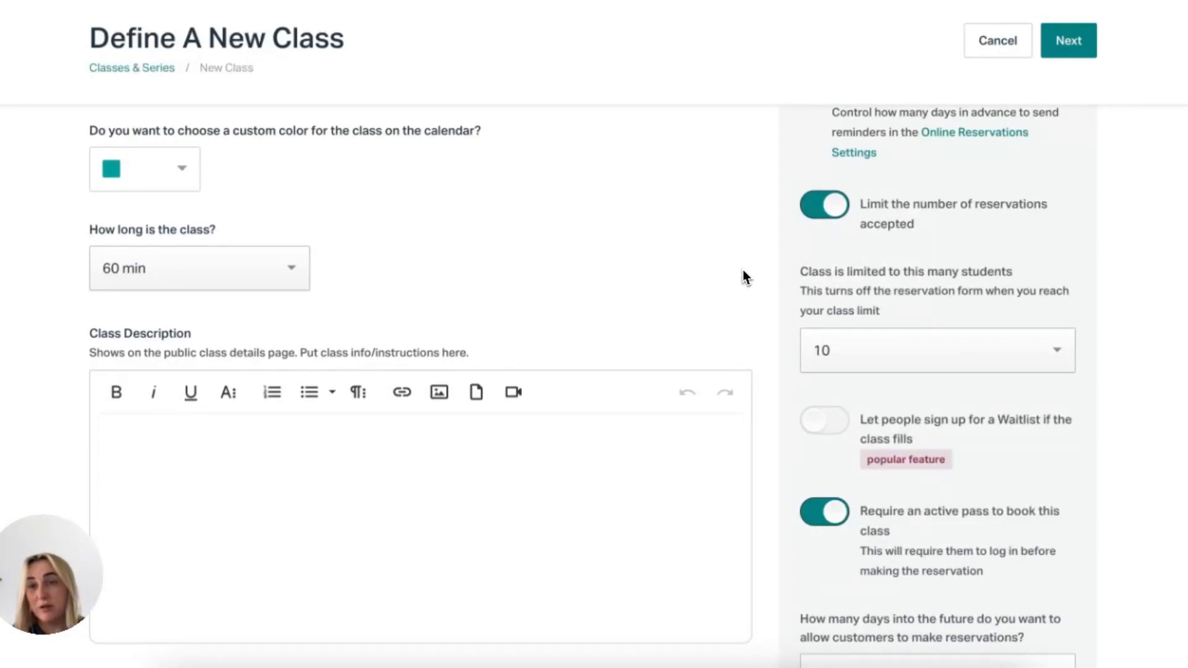
{"action": "scroll", "coordinate": [745, 277], "scroll_direction": "down", "scroll_amount": 3}
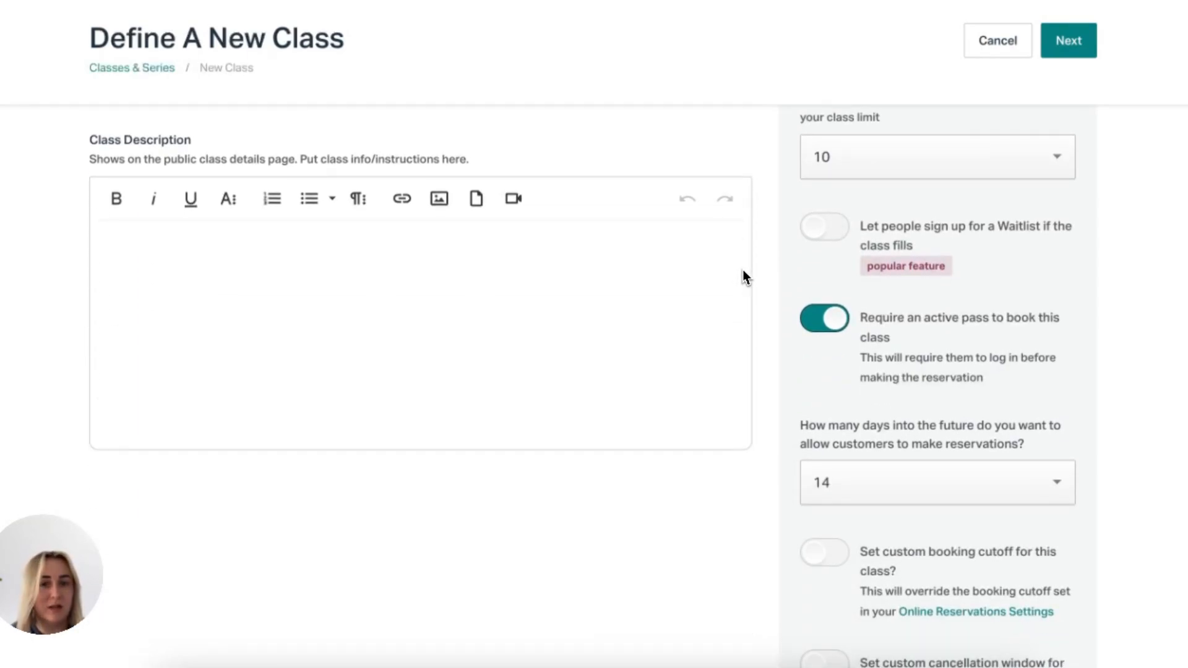
{"action": "left_click", "coordinate": [826, 242]}
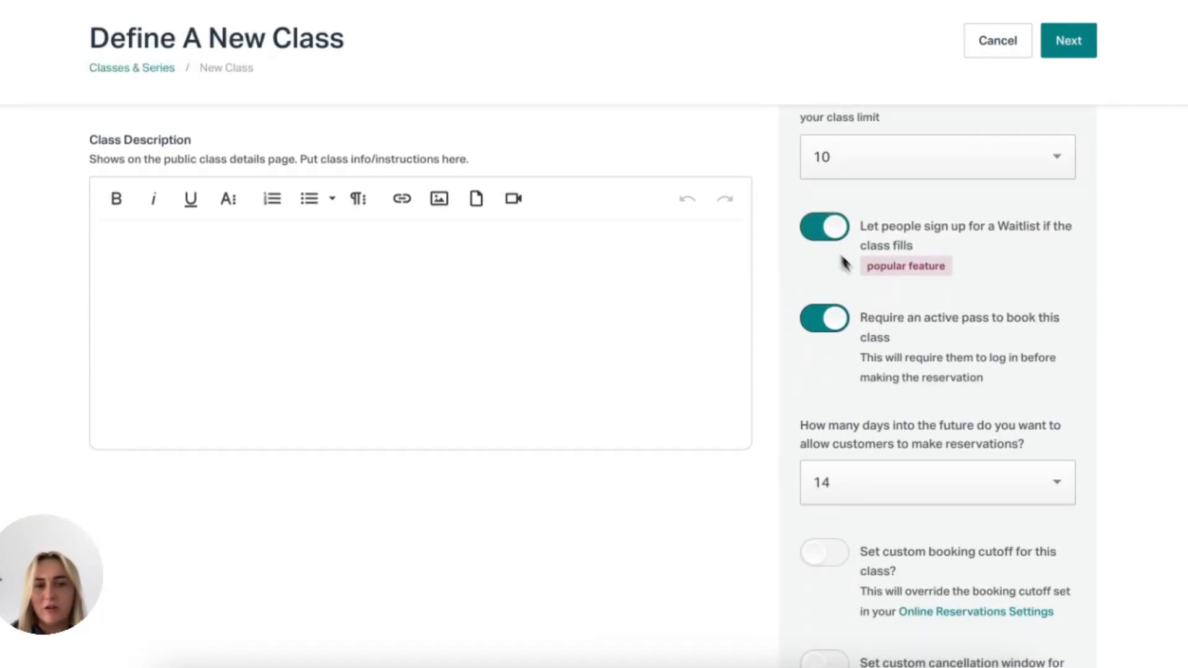
Check the remaining booking and cancellation options, then submit the class details to continue to pass eligibility.
{"action": "scroll", "coordinate": [896, 310], "scroll_direction": "down", "scroll_amount": 2}
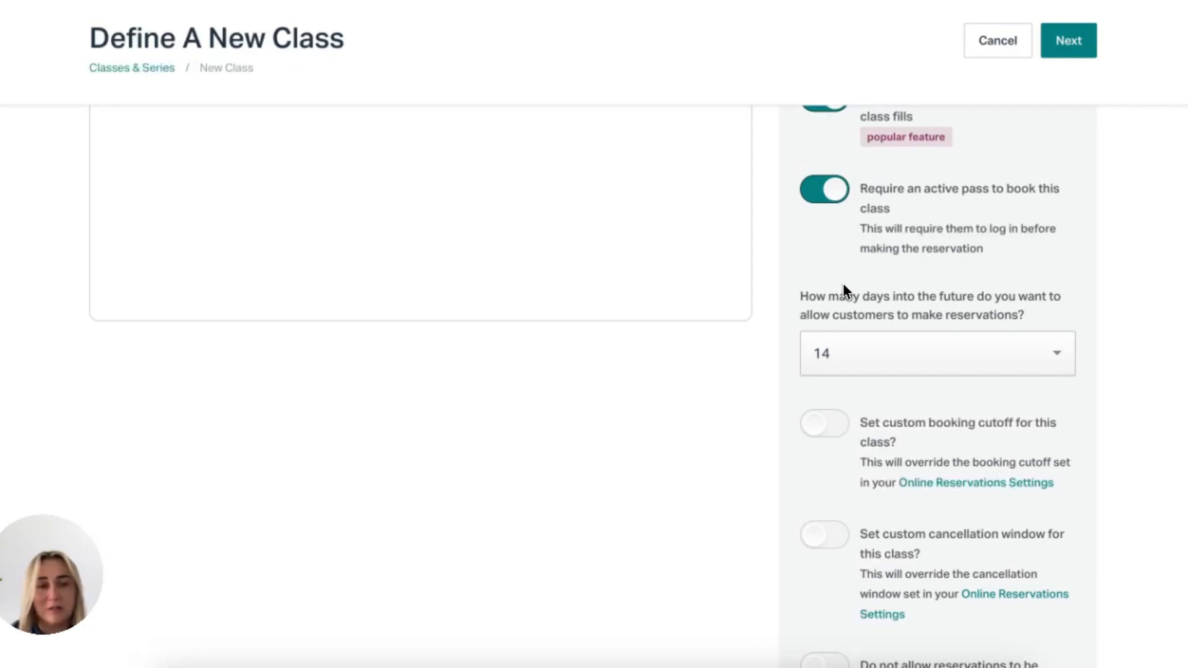
{"action": "scroll", "coordinate": [845, 286], "scroll_direction": "down", "scroll_amount": 3}
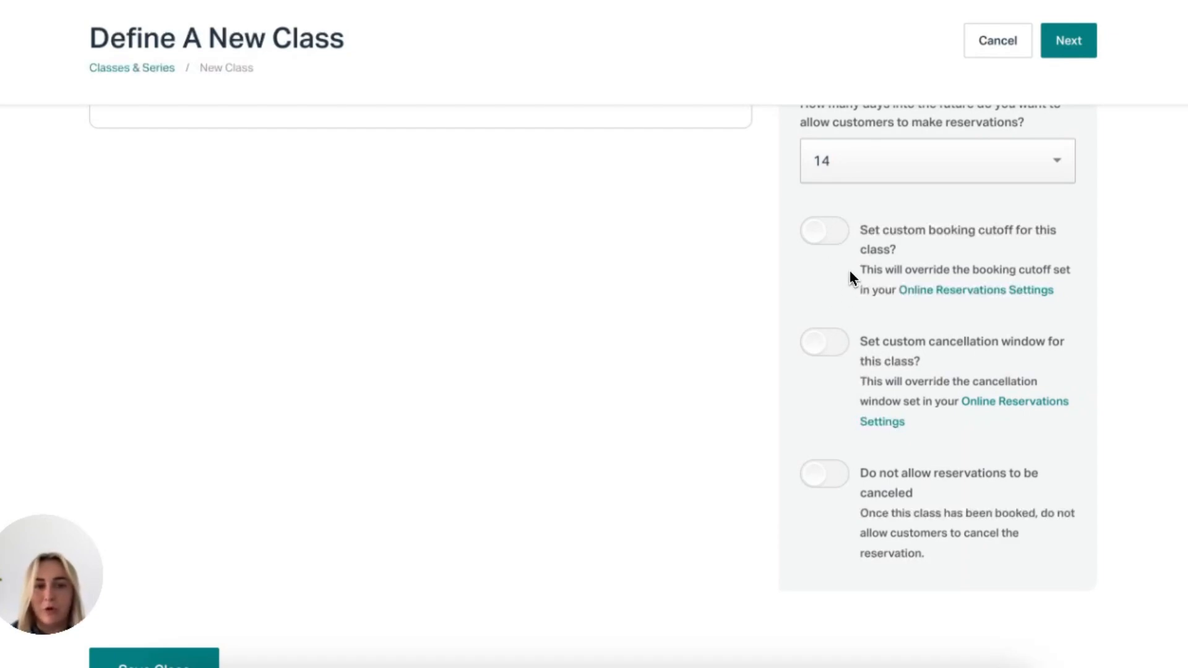
{"action": "scroll", "coordinate": [851, 270], "scroll_direction": "up", "scroll_amount": 5}
{"action": "scroll", "coordinate": [851, 270], "scroll_direction": "up", "scroll_amount": 6}
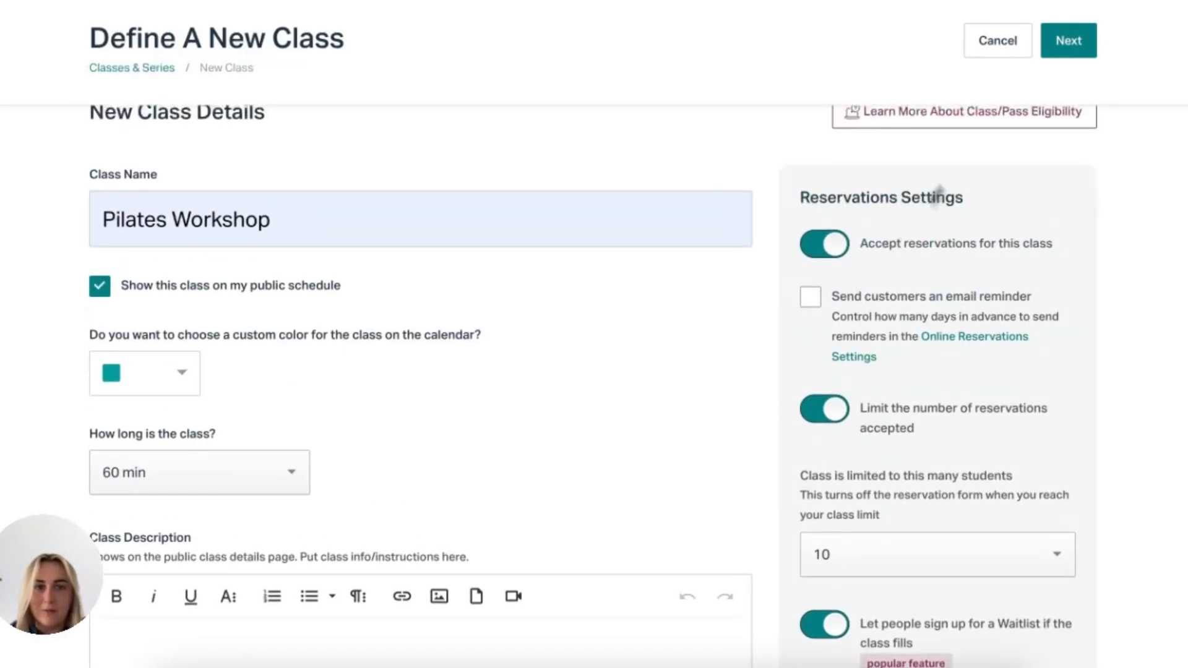
{"action": "left_click", "coordinate": [1069, 40]}
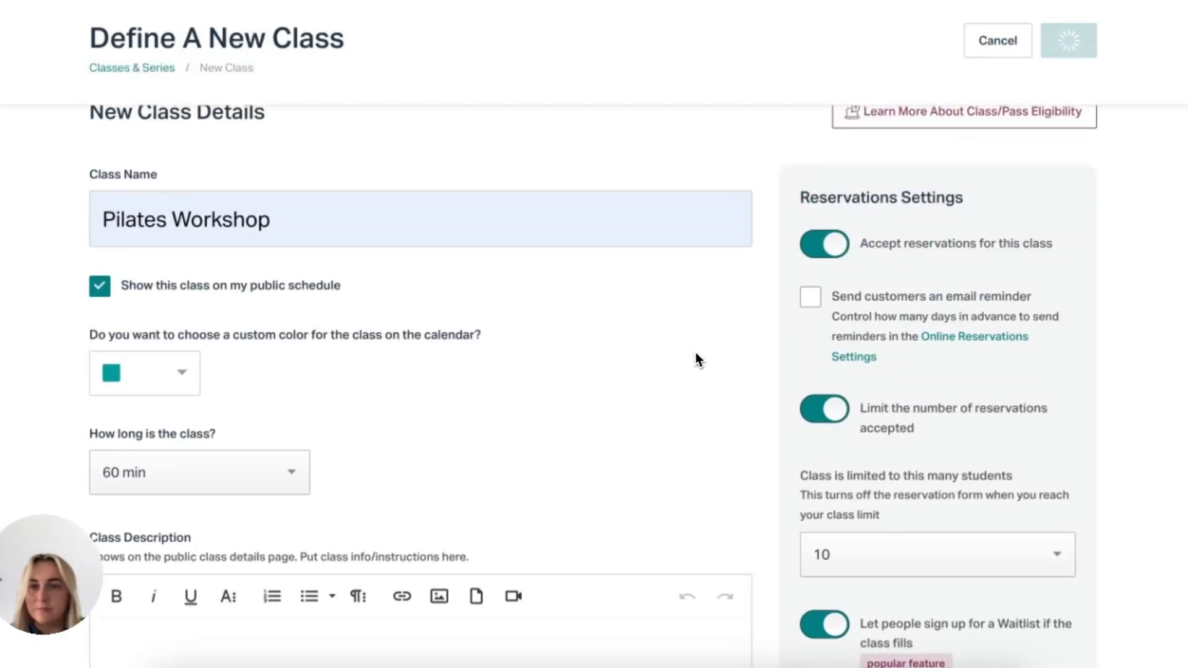
Accept the 10 visit PunchCard, 20 Credit PunchCard and 5 credit reformer passes for Pilates Workshop and save.
{"action": "scroll", "coordinate": [696, 359], "scroll_direction": "down", "scroll_amount": 3}
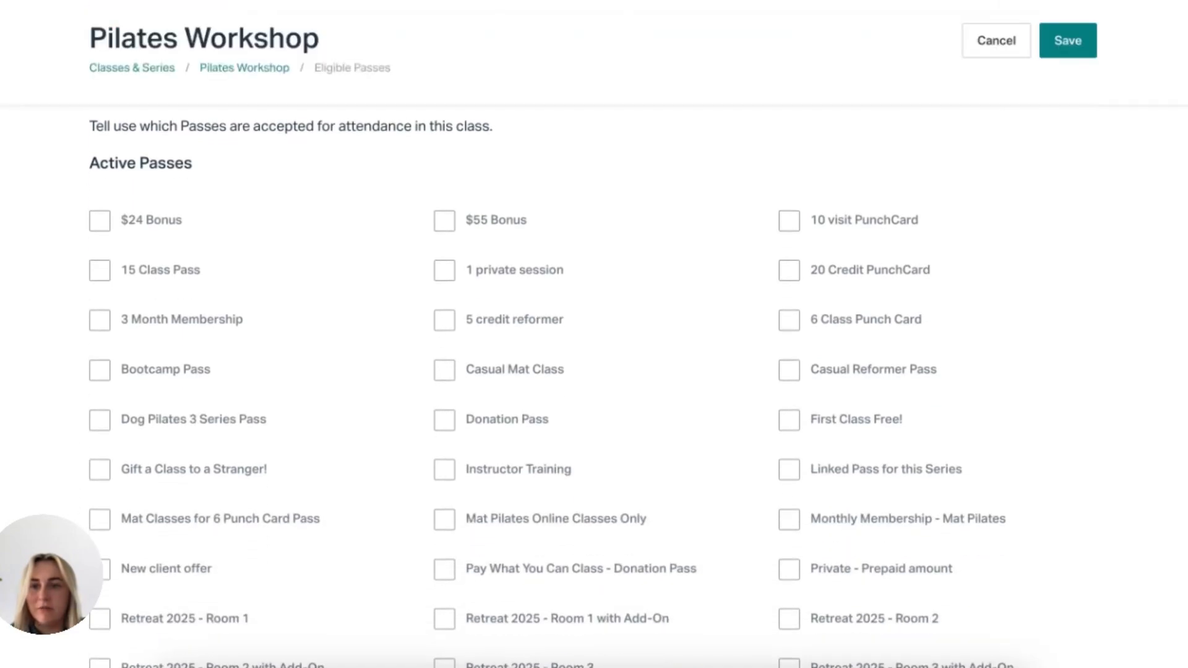
{"action": "scroll", "coordinate": [568, 390], "scroll_direction": "down", "scroll_amount": 3}
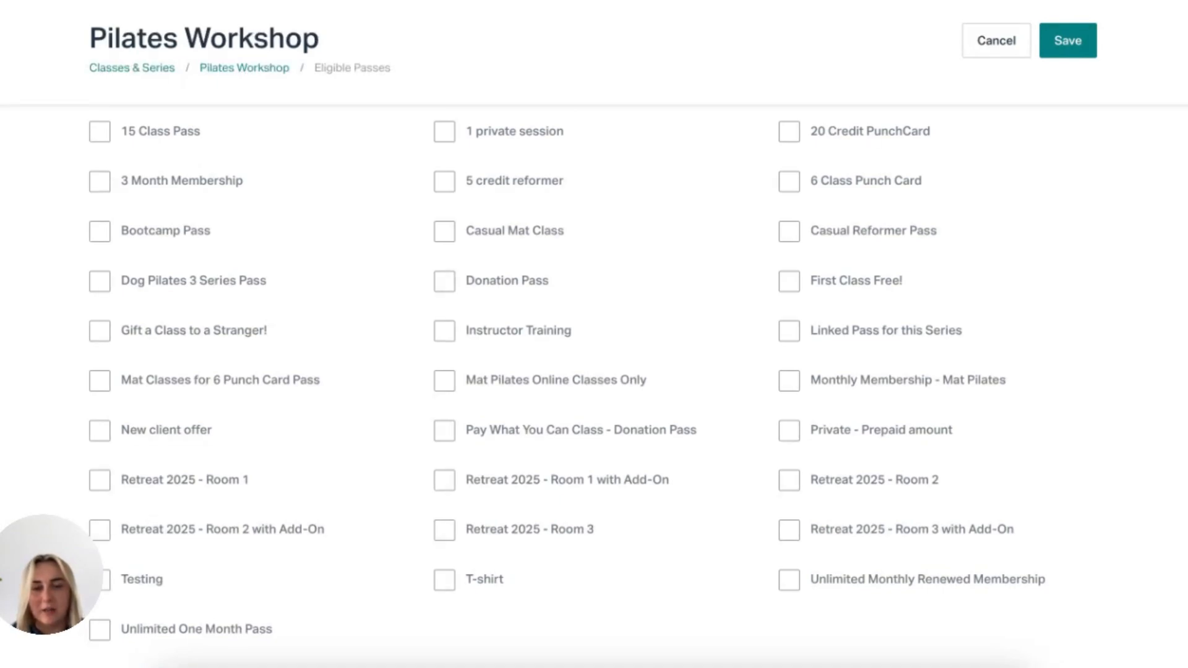
{"action": "scroll", "coordinate": [748, 278], "scroll_direction": "up", "scroll_amount": 2}
{"action": "left_click", "coordinate": [790, 166]}
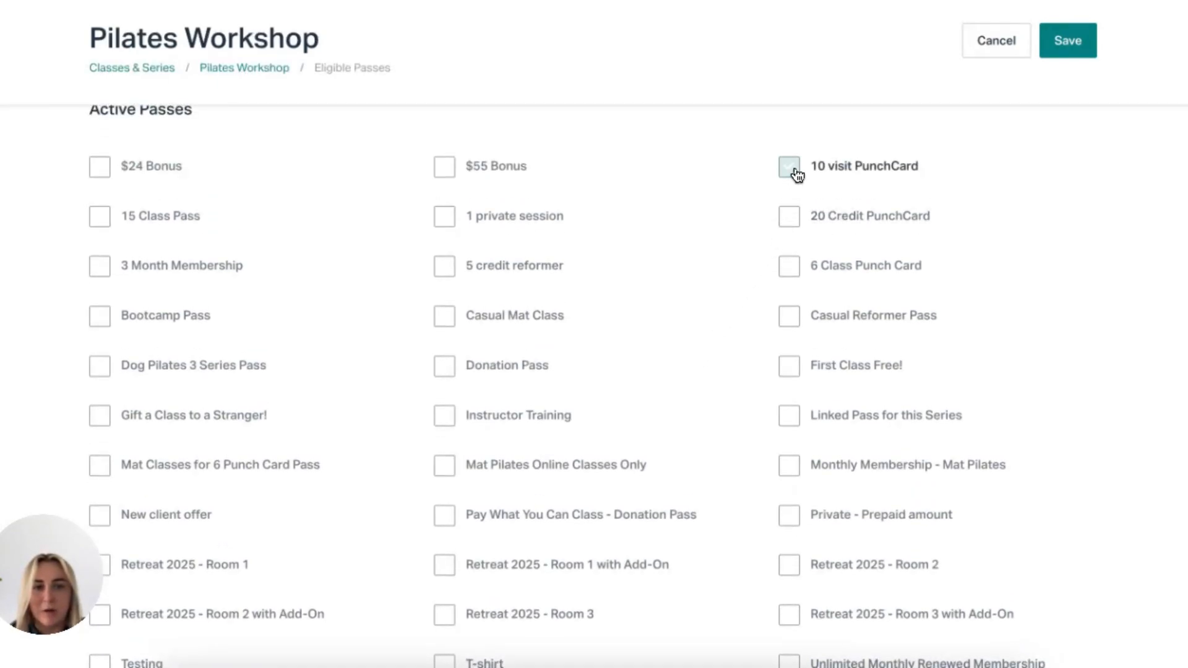
{"action": "left_click", "coordinate": [789, 216]}
{"action": "left_click", "coordinate": [504, 273]}
{"action": "left_click", "coordinate": [1069, 41]}
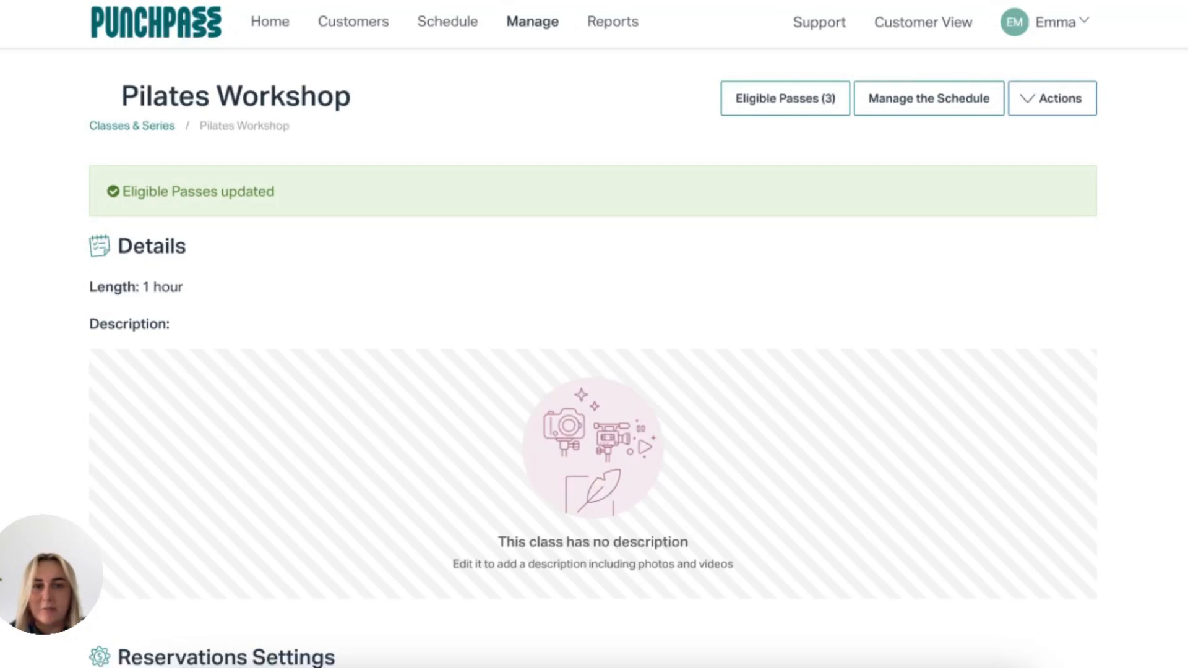
Review the Pilates Workshop's reservation settings, schedule and eligible passes, and open its repeating schedule.
{"action": "scroll", "coordinate": [593, 371], "scroll_direction": "down", "scroll_amount": 6}
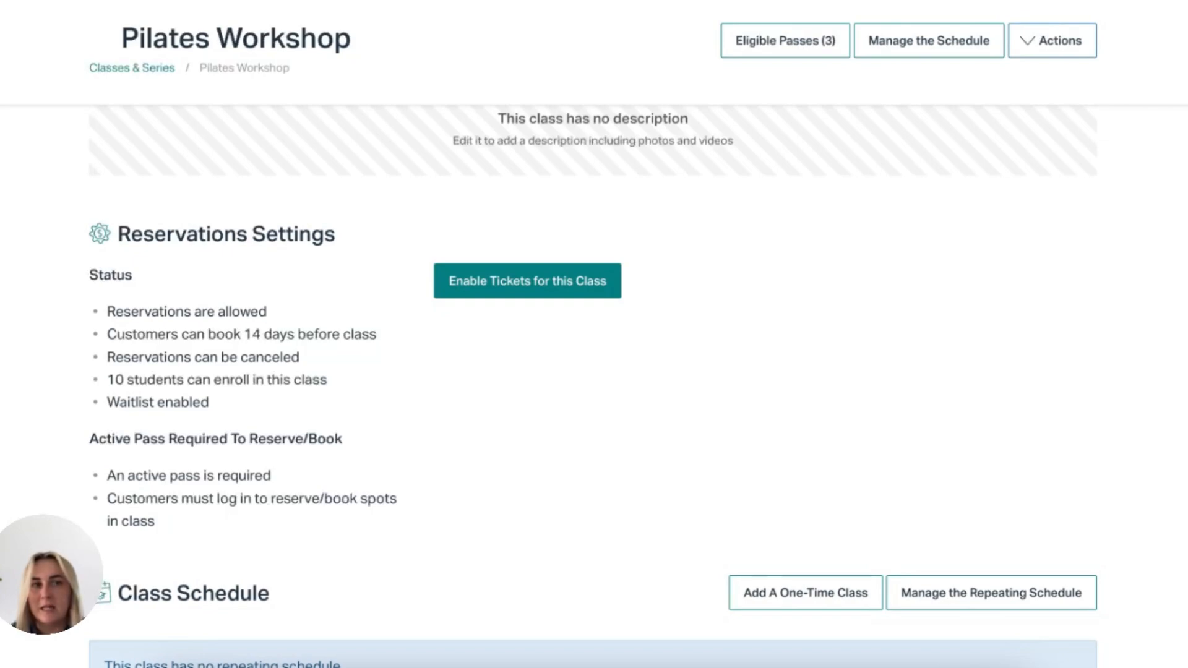
{"action": "scroll", "coordinate": [594, 371], "scroll_direction": "down", "scroll_amount": 5}
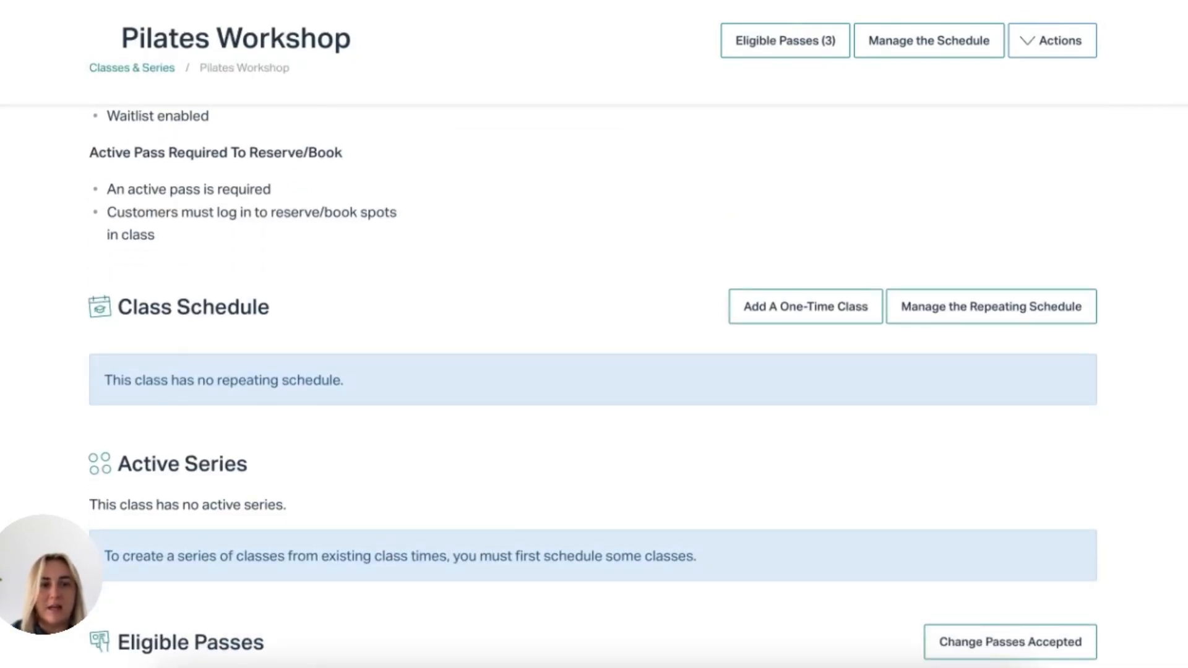
{"action": "scroll", "coordinate": [668, 371], "scroll_direction": "down", "scroll_amount": 1}
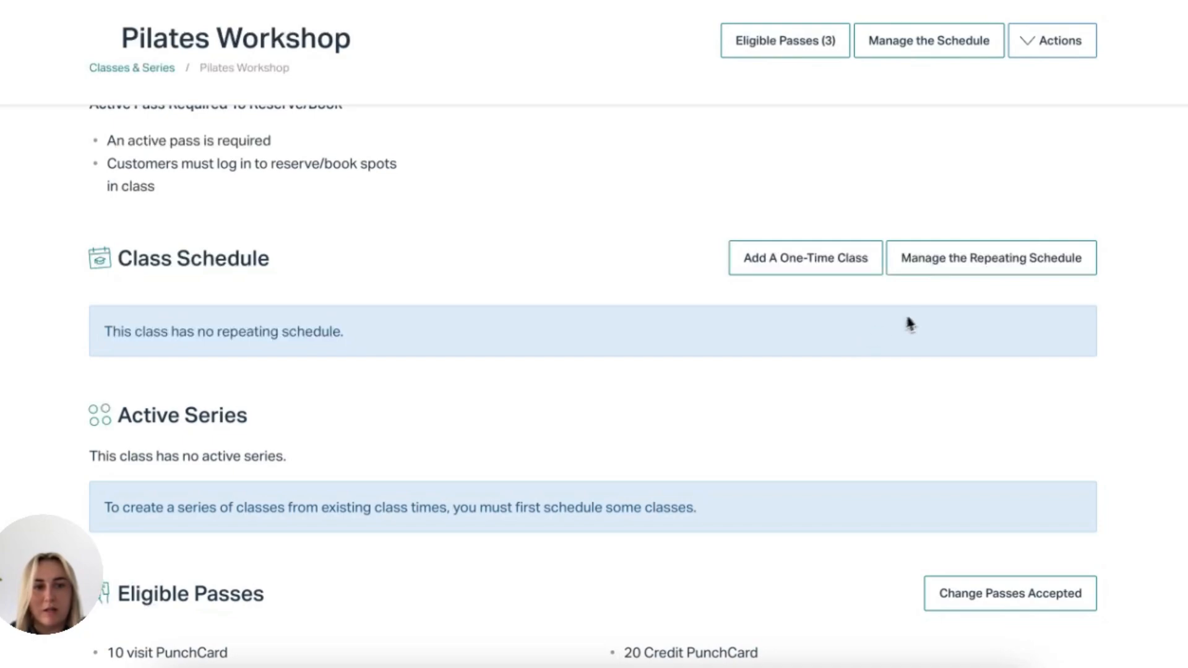
{"action": "scroll", "coordinate": [918, 320], "scroll_direction": "down", "scroll_amount": 1}
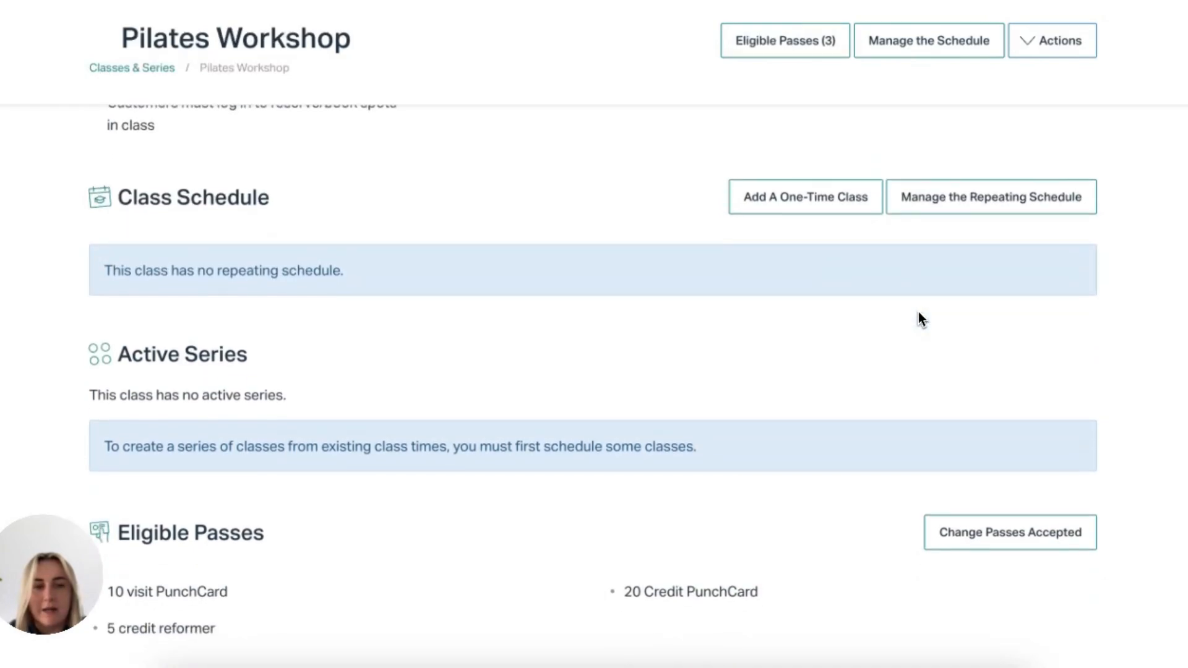
{"action": "left_click", "coordinate": [933, 205]}
Set the new repeating class time to Wednesday at 3:00 PM.
{"action": "scroll", "coordinate": [615, 332], "scroll_direction": "down", "scroll_amount": 5}
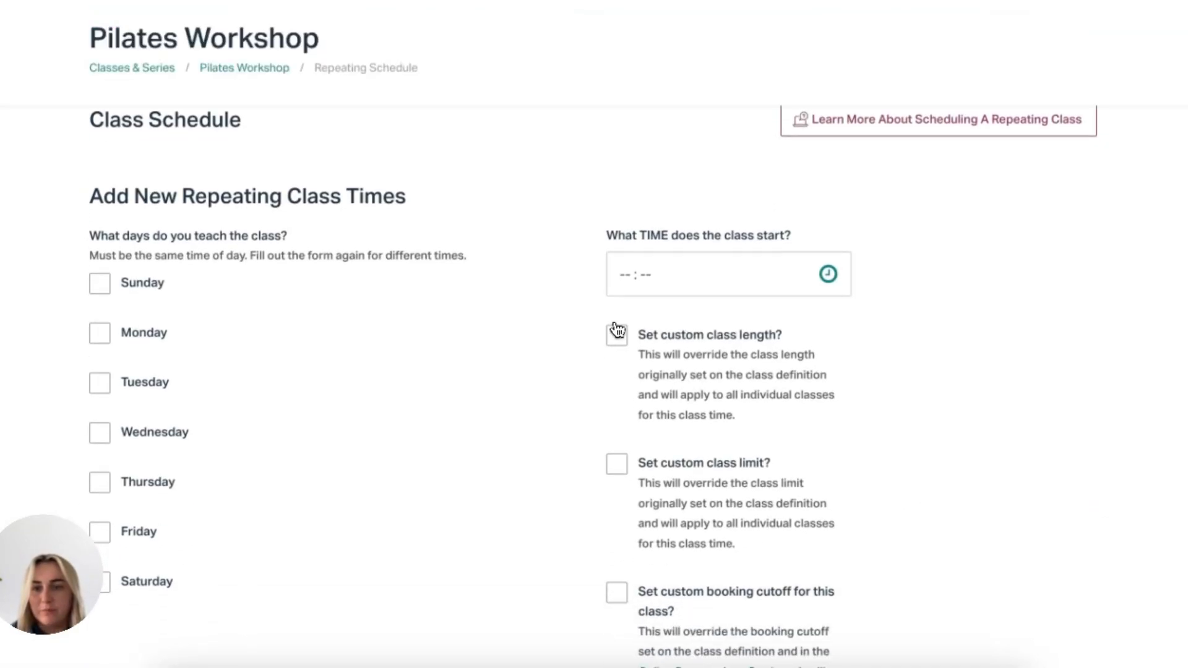
{"action": "left_click", "coordinate": [203, 292]}
{"action": "scroll", "coordinate": [489, 260], "scroll_direction": "up", "scroll_amount": 2}
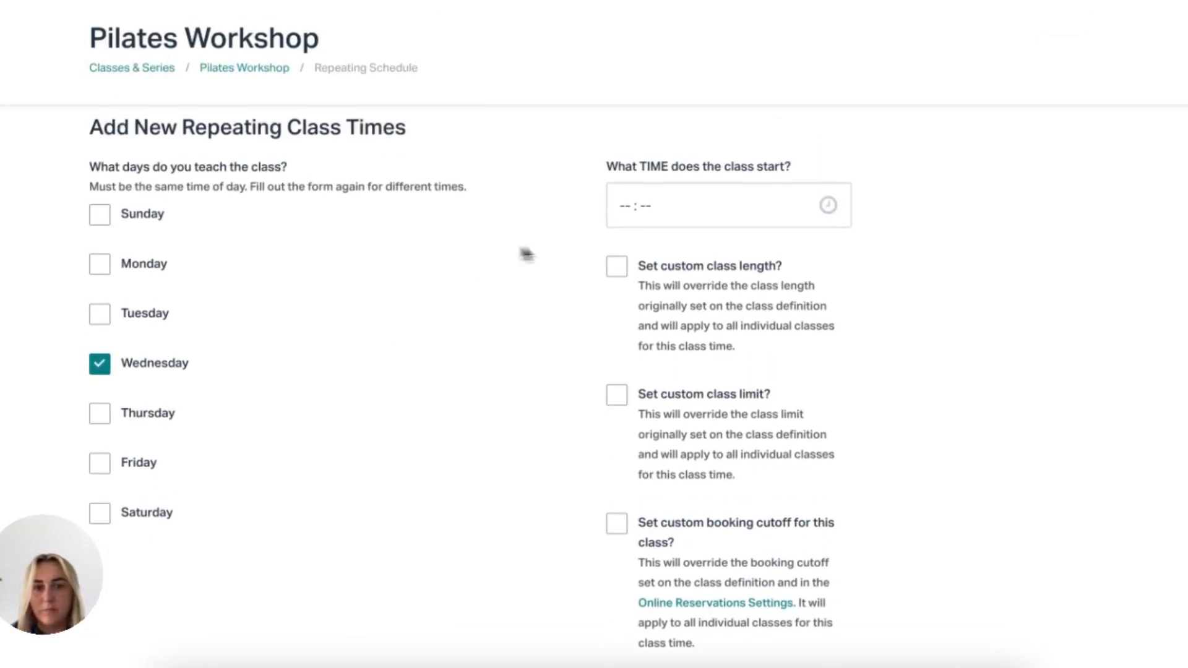
{"action": "left_click", "coordinate": [699, 218]}
{"action": "scroll", "coordinate": [692, 359], "scroll_direction": "down", "scroll_amount": 2}
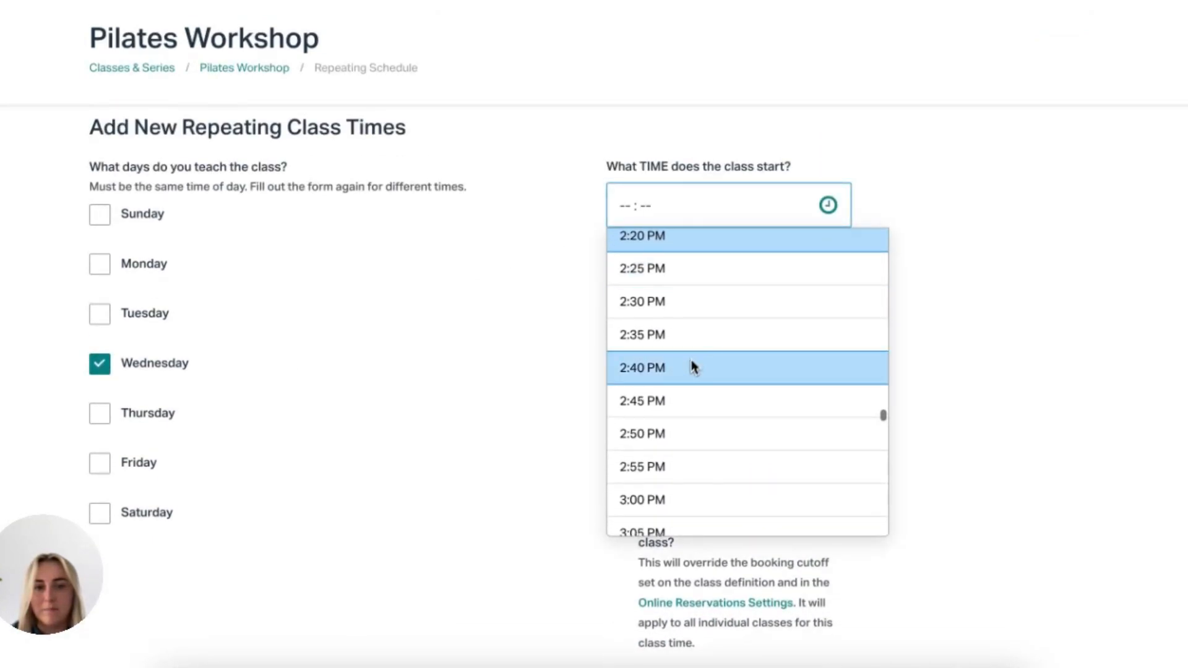
{"action": "left_click", "coordinate": [656, 496]}
Set the new repeating class time's start date to January 29, 2025.
{"action": "scroll", "coordinate": [838, 331], "scroll_direction": "down", "scroll_amount": 2}
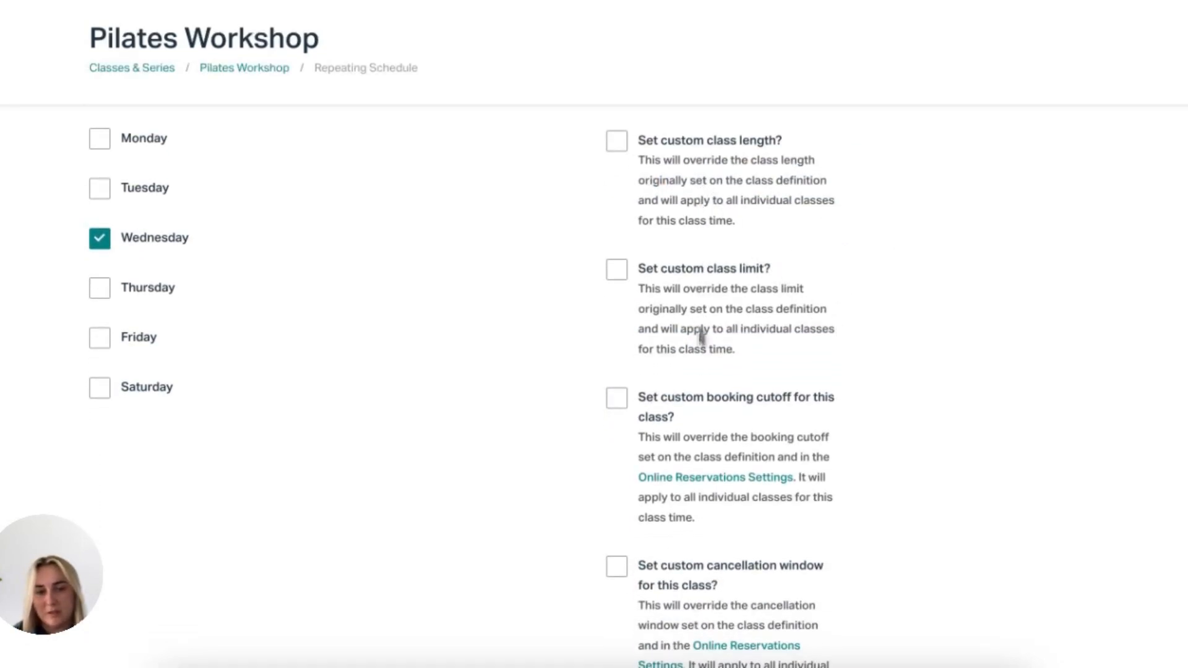
{"action": "scroll", "coordinate": [697, 347], "scroll_direction": "down", "scroll_amount": 6}
{"action": "scroll", "coordinate": [683, 514], "scroll_direction": "down", "scroll_amount": 2}
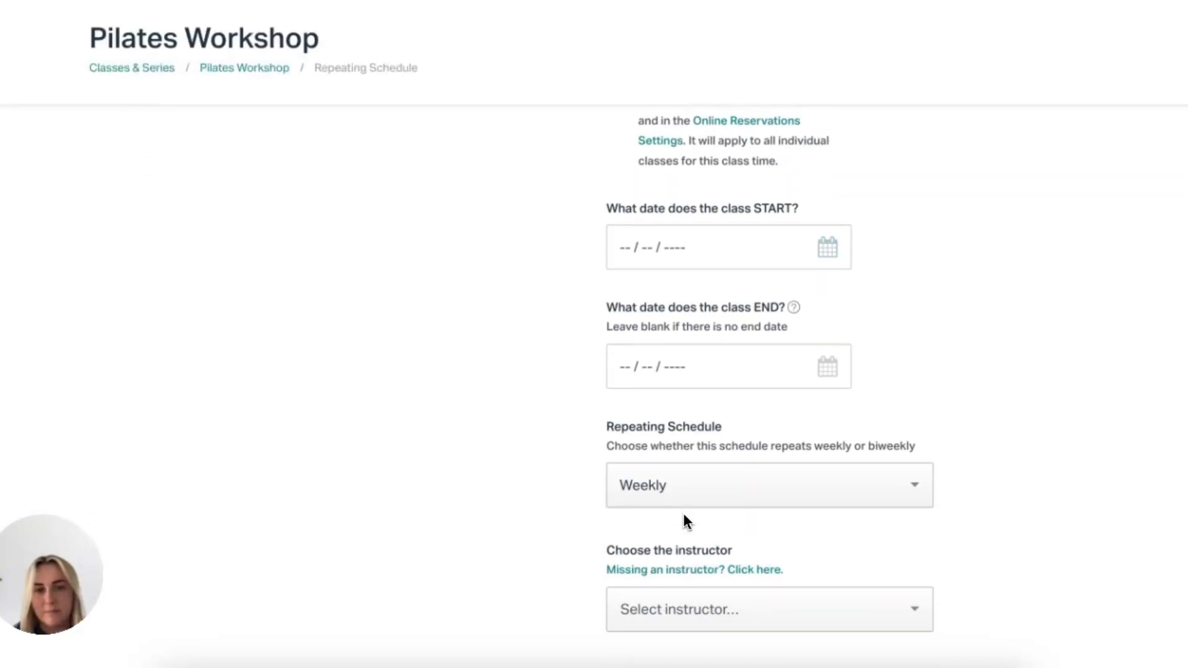
{"action": "left_click", "coordinate": [800, 250]}
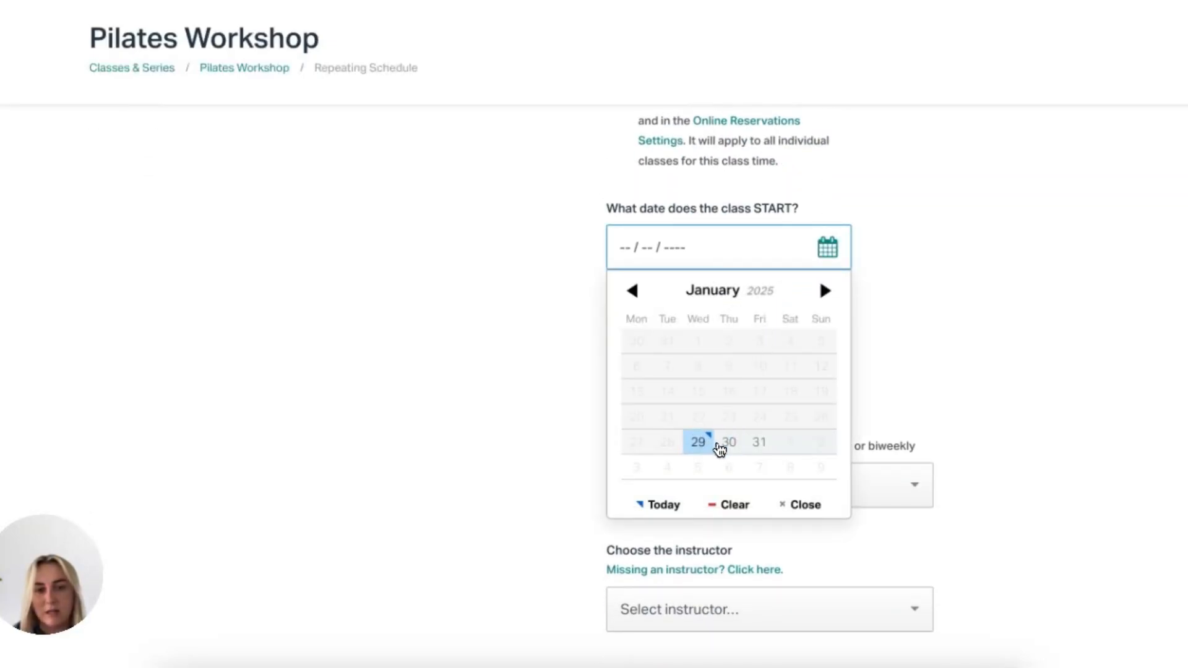
{"action": "left_click", "coordinate": [709, 444]}
Assign the signed-in account's instructor and the Auckland location to the weekly class time, and add it to the schedule.
{"action": "scroll", "coordinate": [842, 421], "scroll_direction": "down", "scroll_amount": 2}
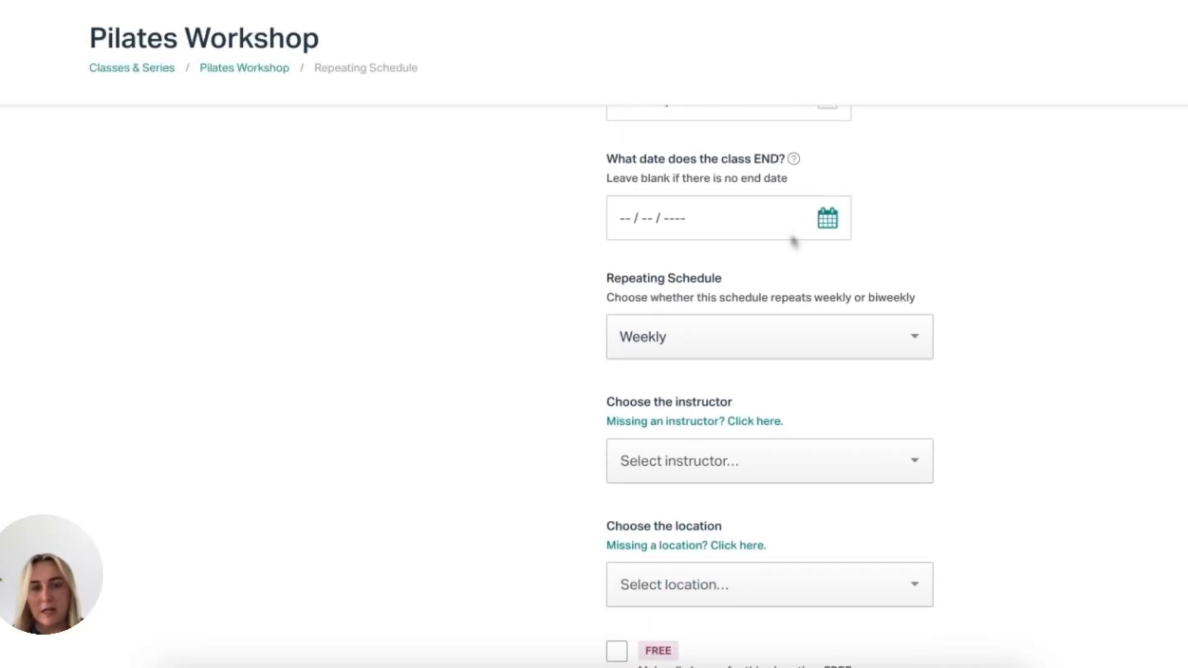
{"action": "scroll", "coordinate": [895, 234], "scroll_direction": "down", "scroll_amount": 1}
{"action": "scroll", "coordinate": [896, 242], "scroll_direction": "down", "scroll_amount": 2}
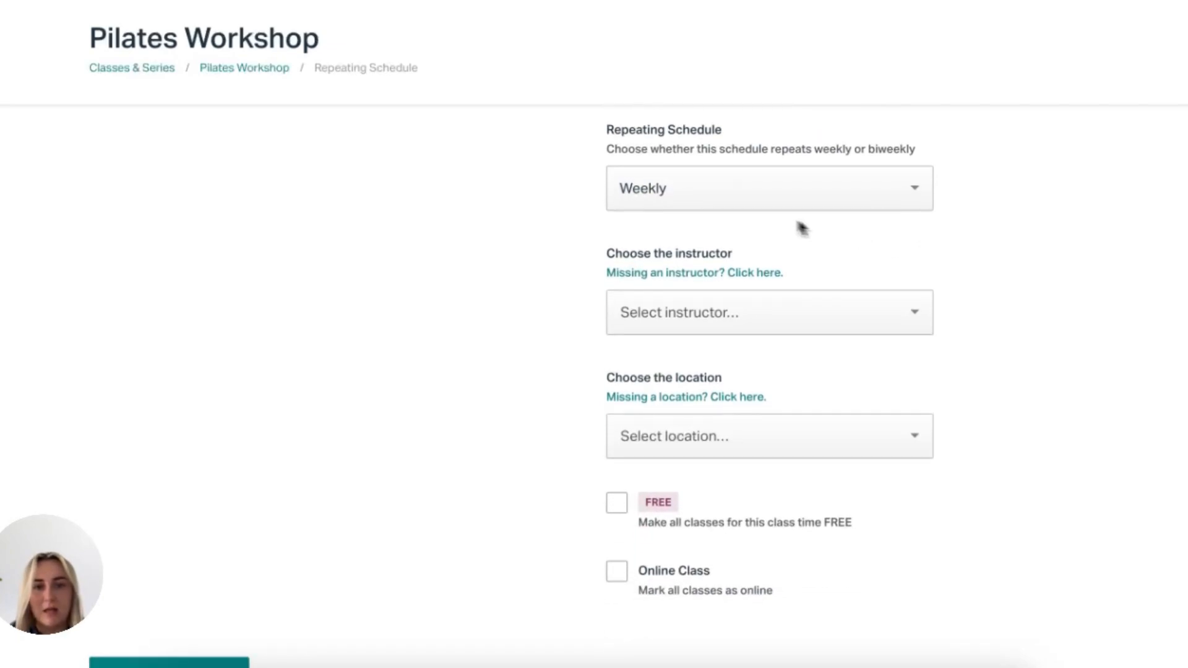
{"action": "scroll", "coordinate": [798, 251], "scroll_direction": "down", "scroll_amount": 1}
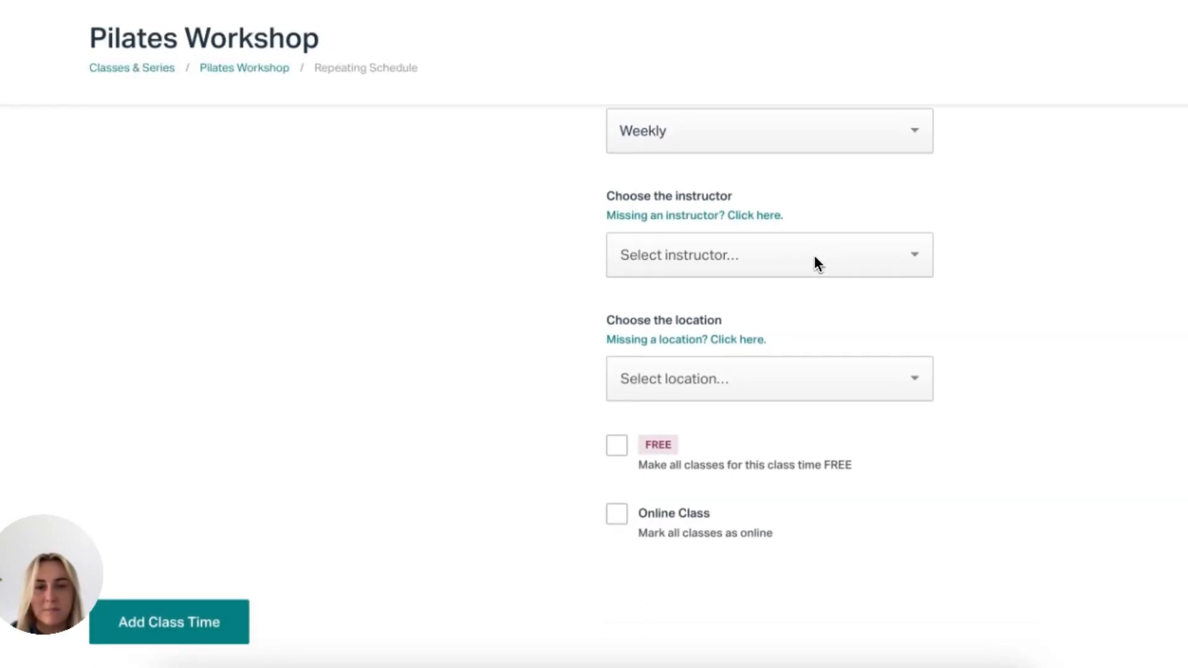
{"action": "left_click", "coordinate": [801, 254]}
{"action": "left_click", "coordinate": [784, 297]}
{"action": "scroll", "coordinate": [854, 305], "scroll_direction": "down", "scroll_amount": 1}
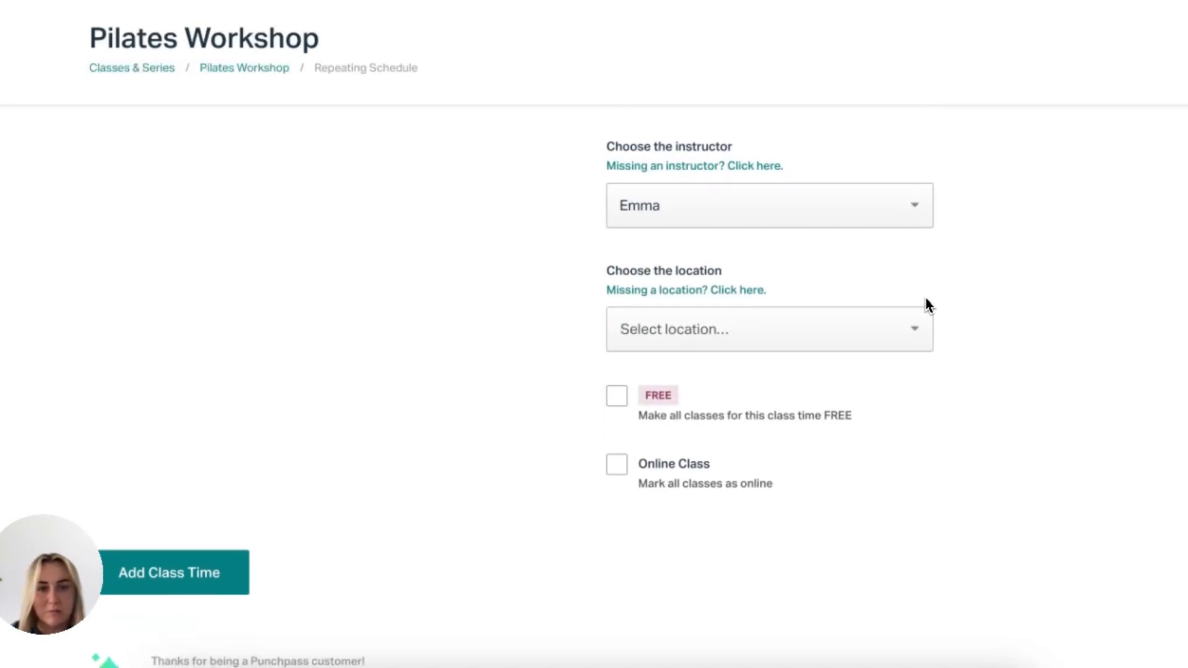
{"action": "left_click", "coordinate": [831, 330]}
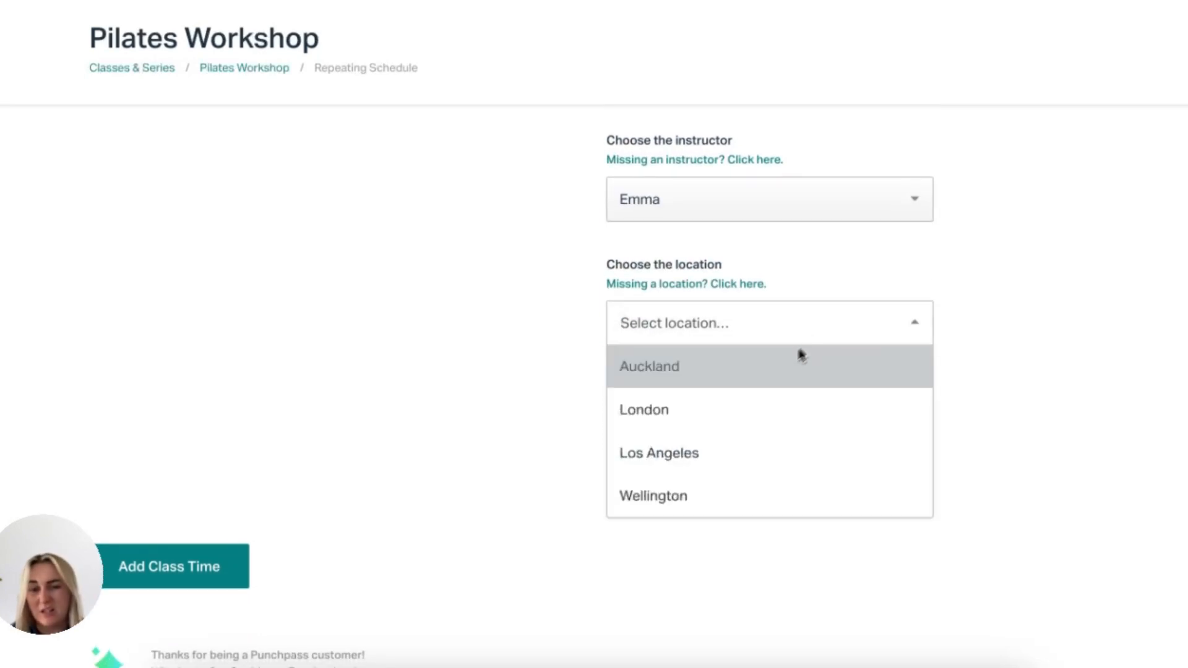
{"action": "left_click", "coordinate": [767, 375]}
{"action": "scroll", "coordinate": [767, 377], "scroll_direction": "down", "scroll_amount": 1}
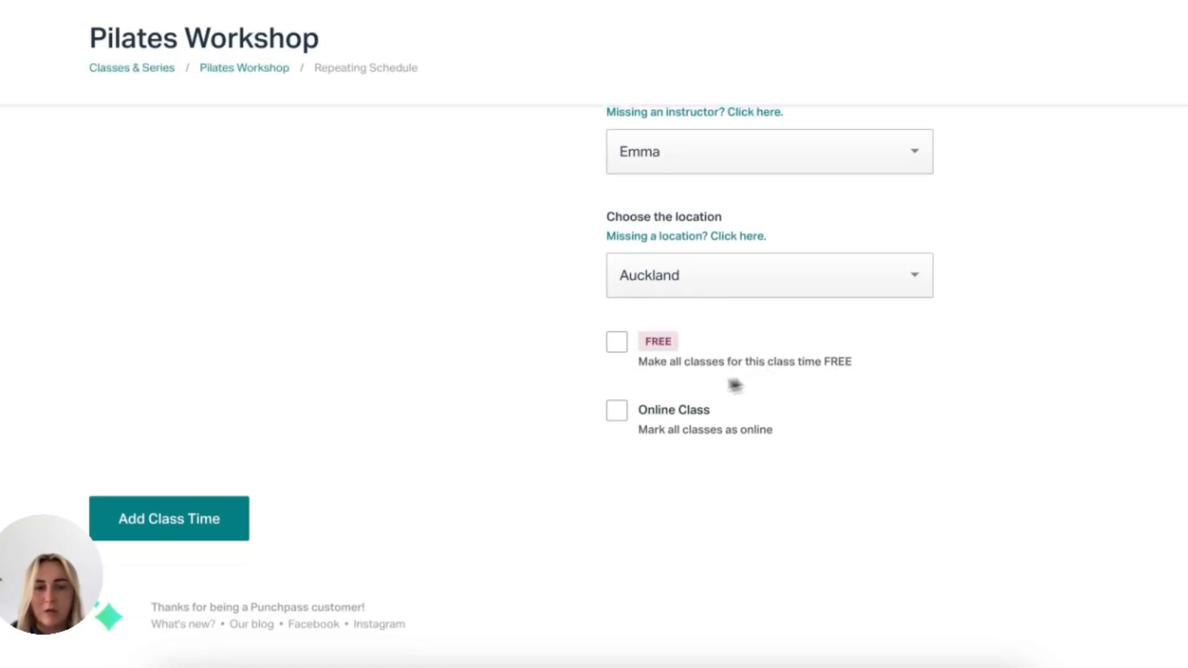
{"action": "left_click", "coordinate": [229, 518]}
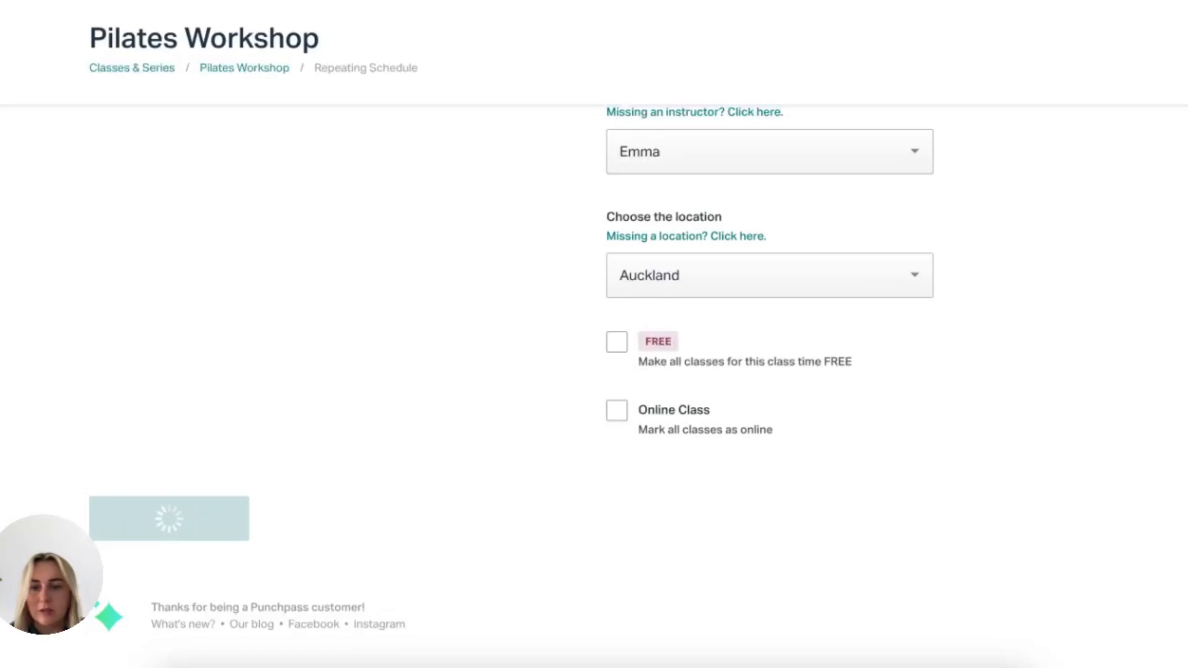
View the class calendar for January 2025 and check the Wednesday Pilates Workshop sessions.
{"action": "scroll", "coordinate": [891, 417], "scroll_direction": "down", "scroll_amount": 1}
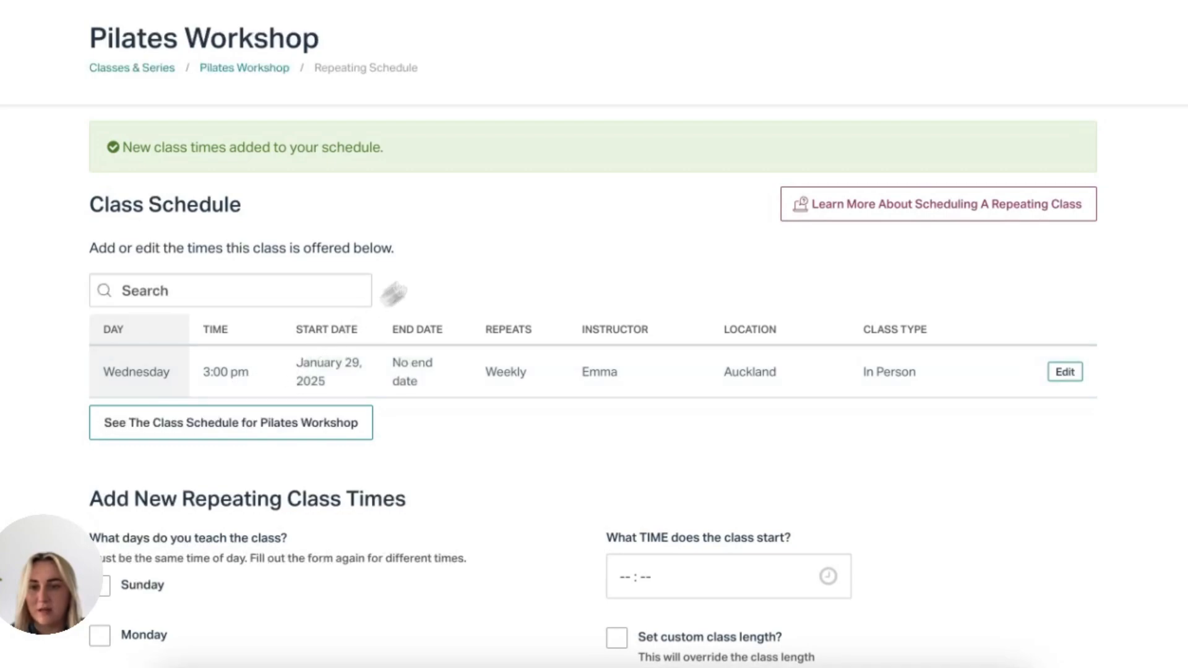
{"action": "scroll", "coordinate": [393, 293], "scroll_direction": "up", "scroll_amount": 1}
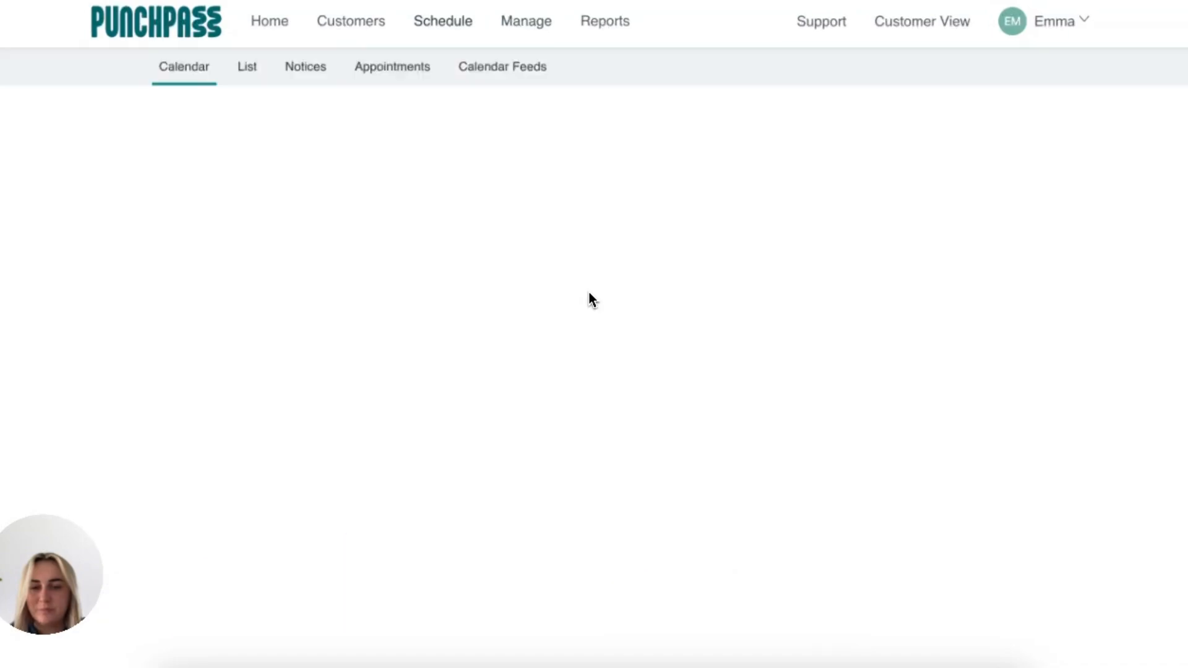
{"action": "scroll", "coordinate": [591, 300], "scroll_direction": "down", "scroll_amount": 5}
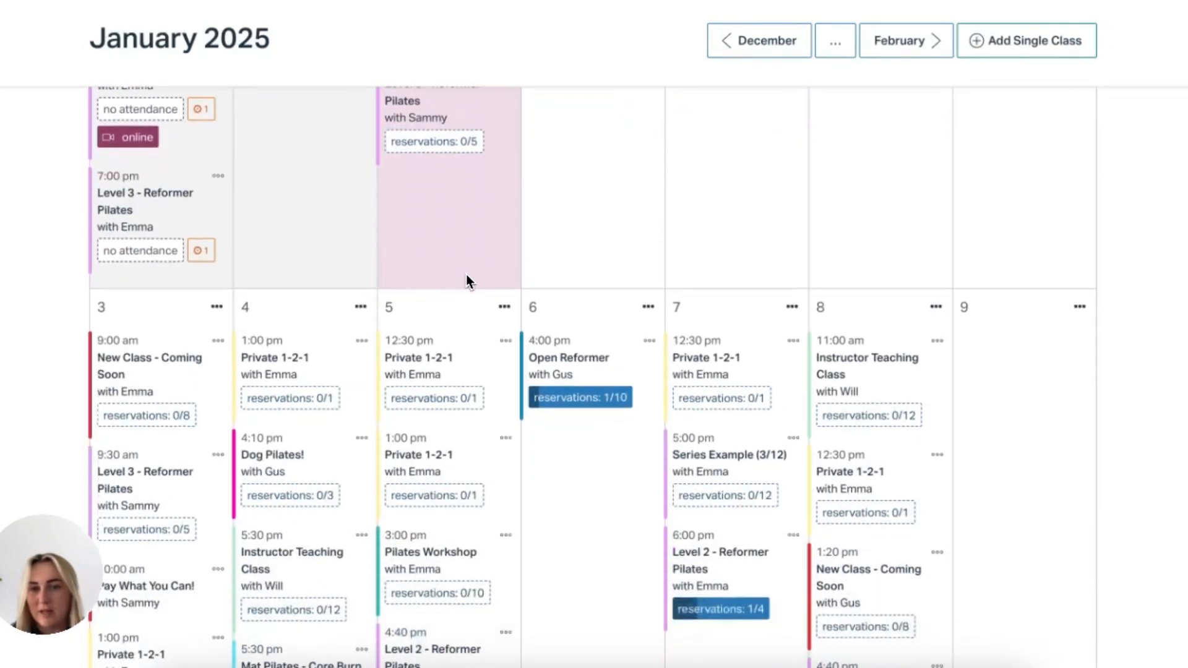
{"action": "scroll", "coordinate": [442, 282], "scroll_direction": "down", "scroll_amount": 12}
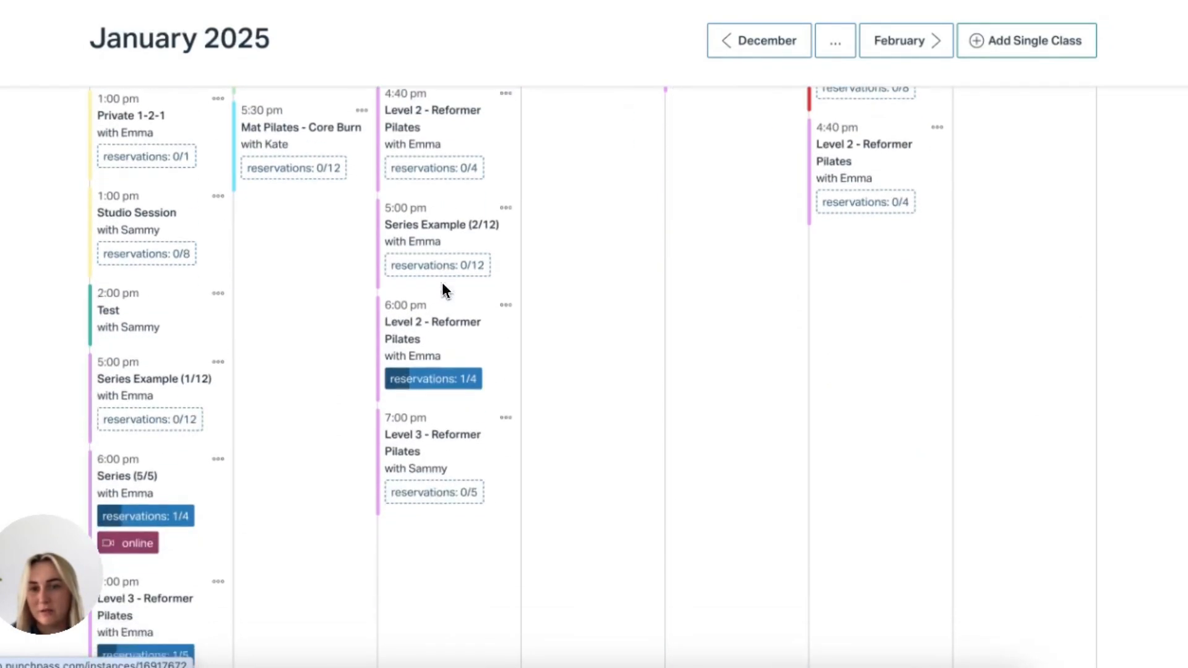
{"action": "scroll", "coordinate": [445, 444], "scroll_direction": "up", "scroll_amount": 20}
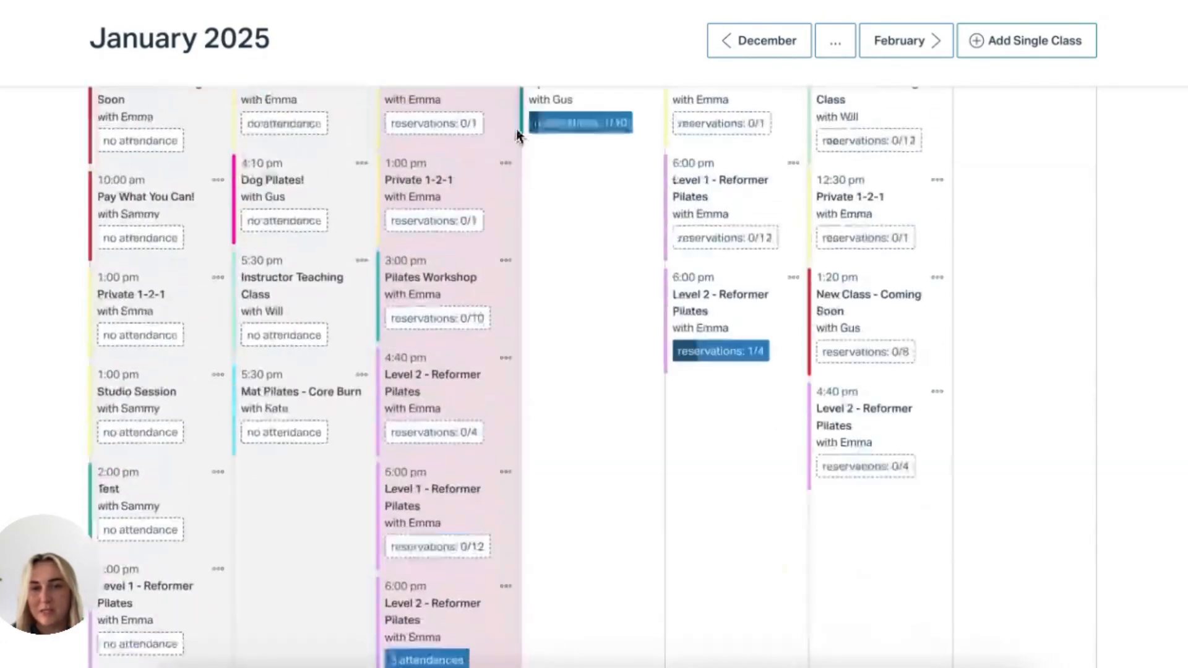
Go to the list of classes and series and open the Pilates Workshop entry that has one repeating class time.
{"action": "mouse_move", "coordinate": [531, 40]}
{"action": "left_click", "coordinate": [477, 121]}
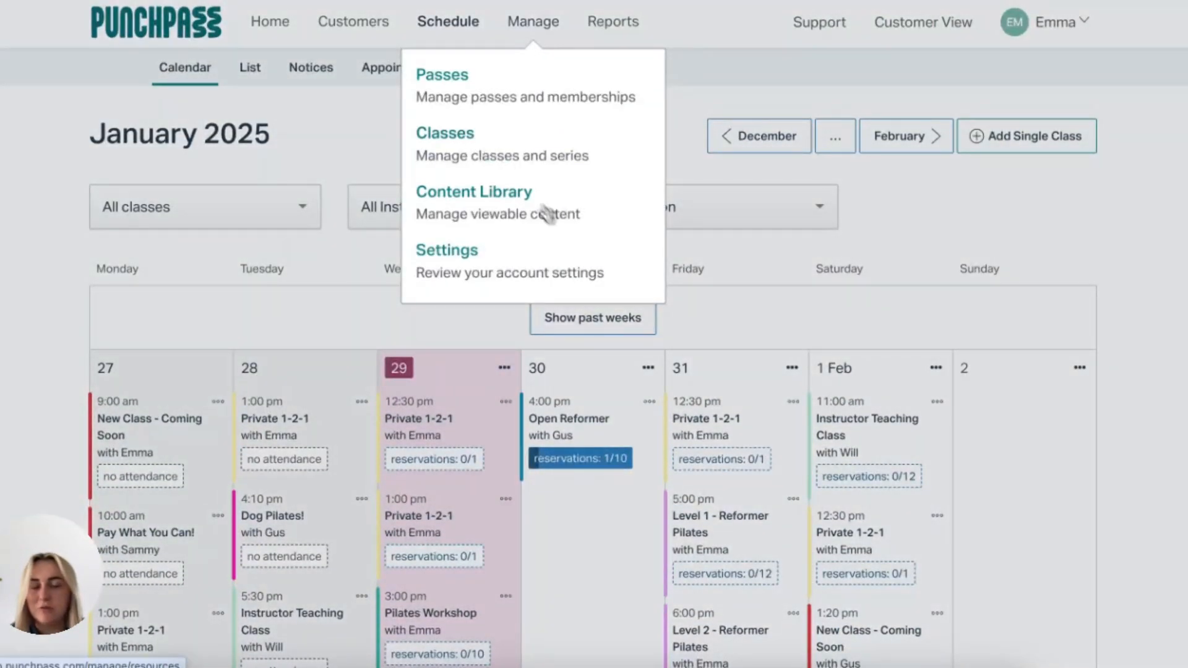
{"action": "scroll", "coordinate": [585, 255], "scroll_direction": "down", "scroll_amount": 3}
{"action": "scroll", "coordinate": [588, 321], "scroll_direction": "down", "scroll_amount": 13}
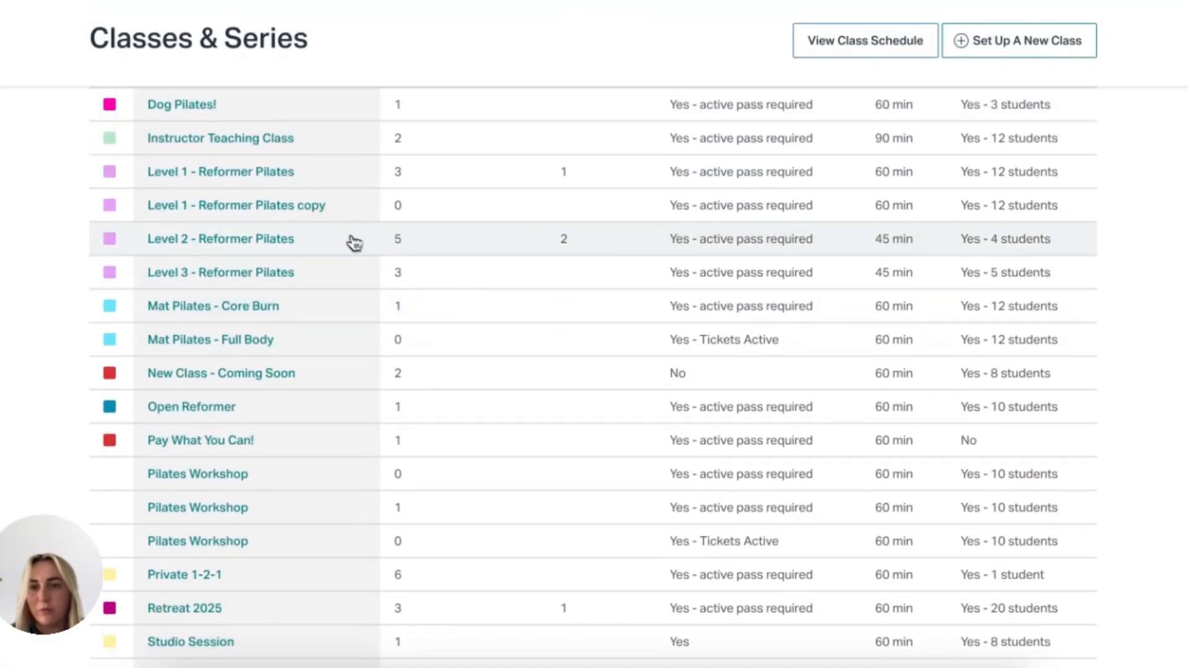
{"action": "scroll", "coordinate": [345, 235], "scroll_direction": "up", "scroll_amount": 1}
{"action": "scroll", "coordinate": [328, 268], "scroll_direction": "down", "scroll_amount": 3}
{"action": "scroll", "coordinate": [296, 338], "scroll_direction": "down", "scroll_amount": 3}
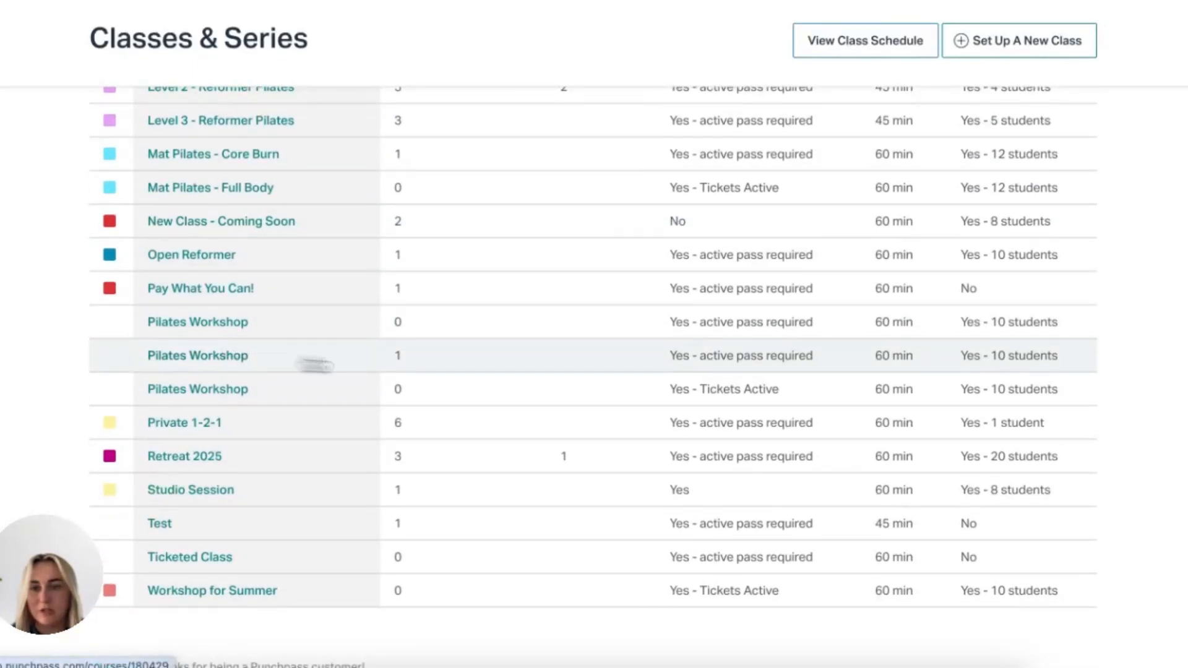
{"action": "left_click", "coordinate": [588, 369]}
Open the one-time class form from Pilates Workshop's schedule and examine its instructor, location, day and time fields.
{"action": "scroll", "coordinate": [799, 371], "scroll_direction": "down", "scroll_amount": 6}
{"action": "scroll", "coordinate": [799, 369], "scroll_direction": "down", "scroll_amount": 5}
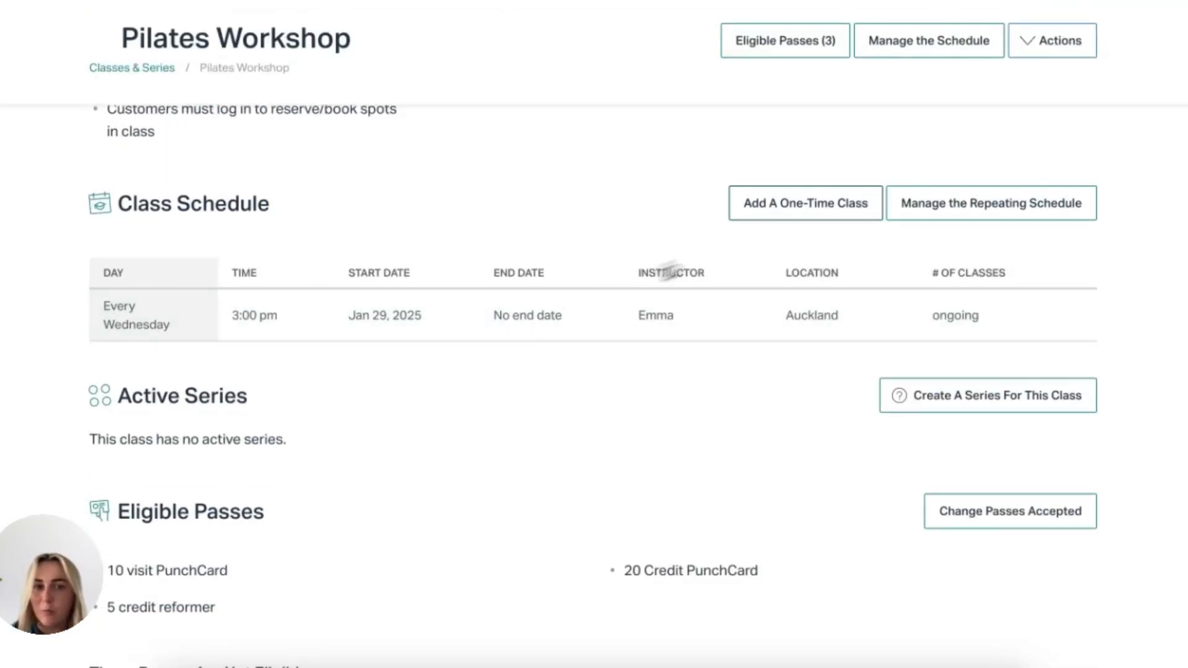
{"action": "left_click", "coordinate": [818, 212]}
{"action": "scroll", "coordinate": [671, 343], "scroll_direction": "down", "scroll_amount": 3}
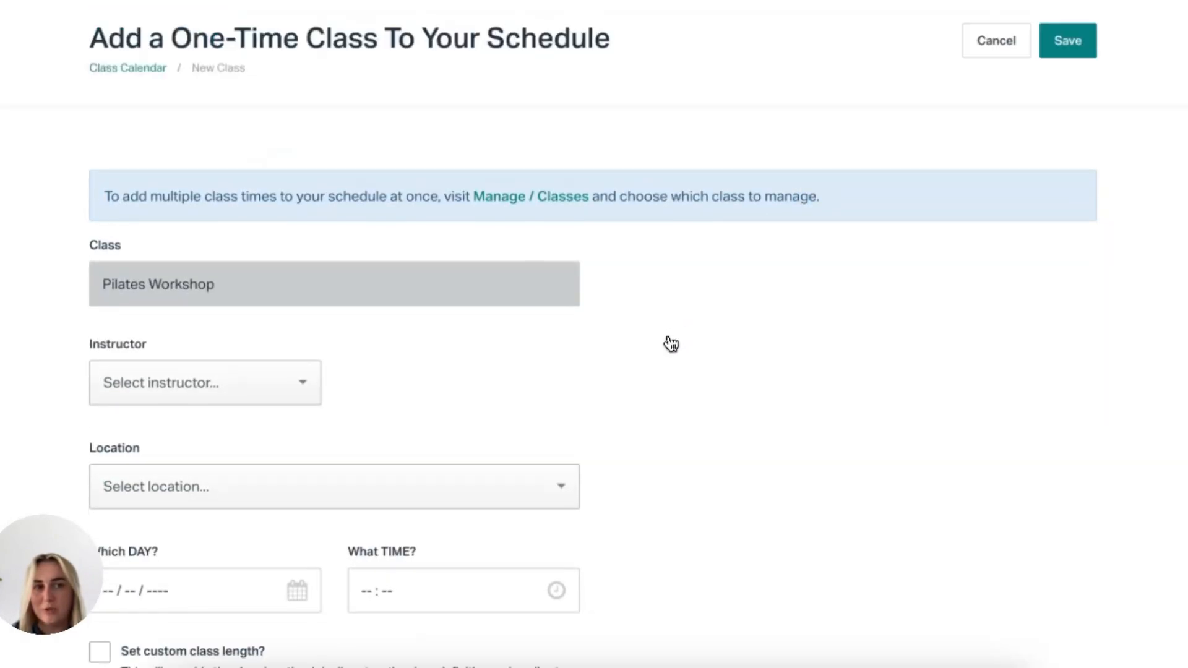
{"action": "scroll", "coordinate": [467, 244], "scroll_direction": "down", "scroll_amount": 4}
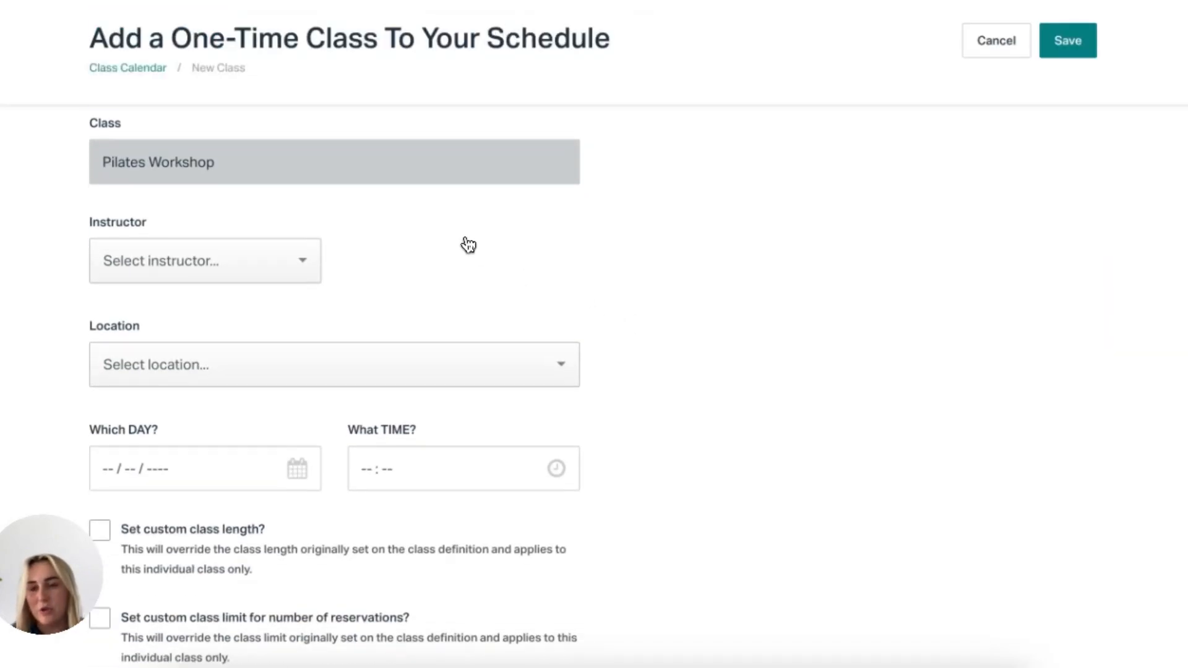
Leave the one-time class form and open the Online Reservations preferences in the account settings.
{"action": "scroll", "coordinate": [464, 242], "scroll_direction": "up", "scroll_amount": 6}
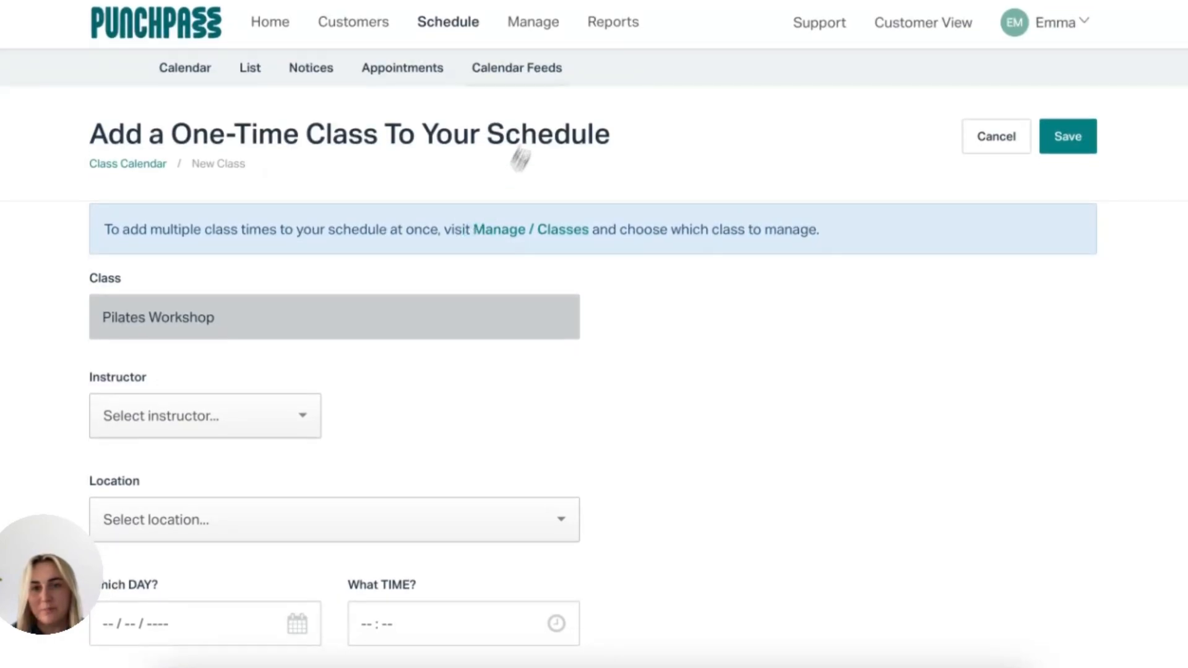
{"action": "left_click", "coordinate": [539, 28]}
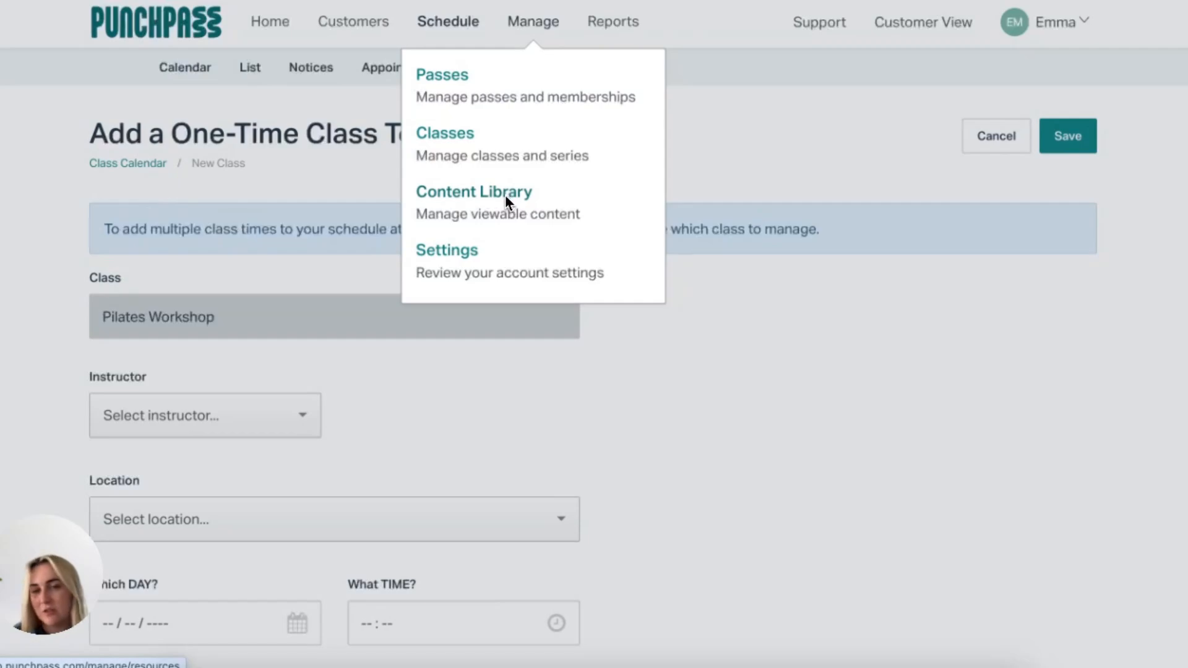
{"action": "left_click", "coordinate": [457, 259]}
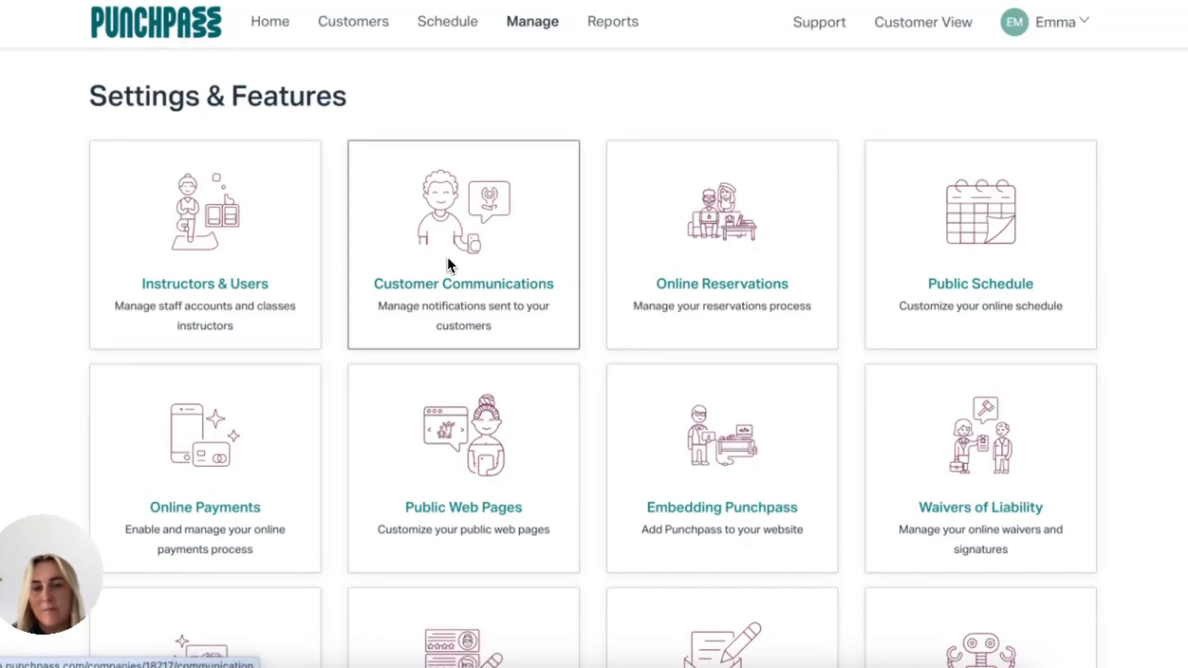
{"action": "scroll", "coordinate": [448, 257], "scroll_direction": "down", "scroll_amount": 1}
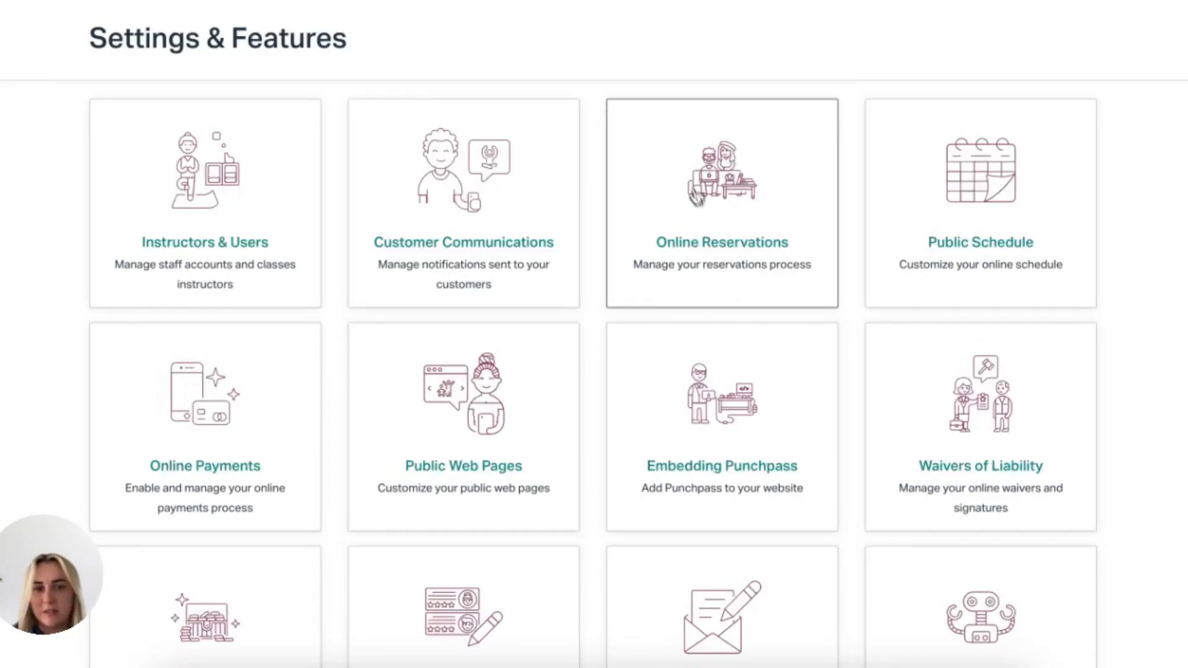
{"action": "left_click", "coordinate": [732, 210]}
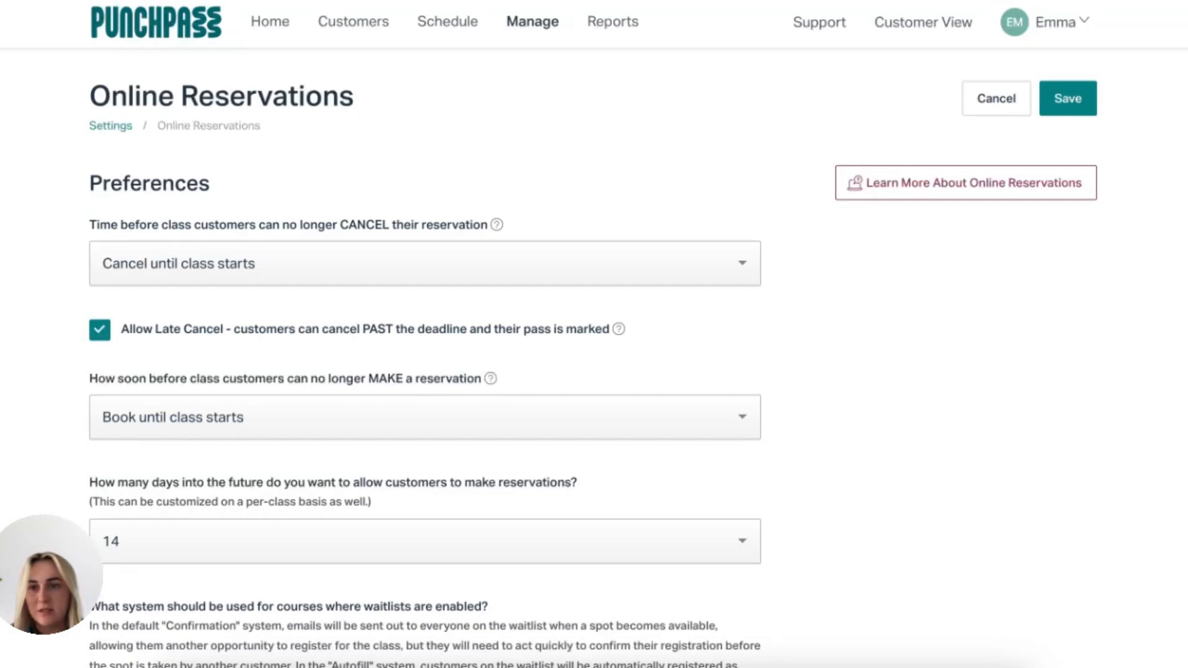
Examine the available cutoff times for customers cancelling a reservation, leaving the current choice in place.
{"action": "scroll", "coordinate": [729, 211], "scroll_direction": "down", "scroll_amount": 2}
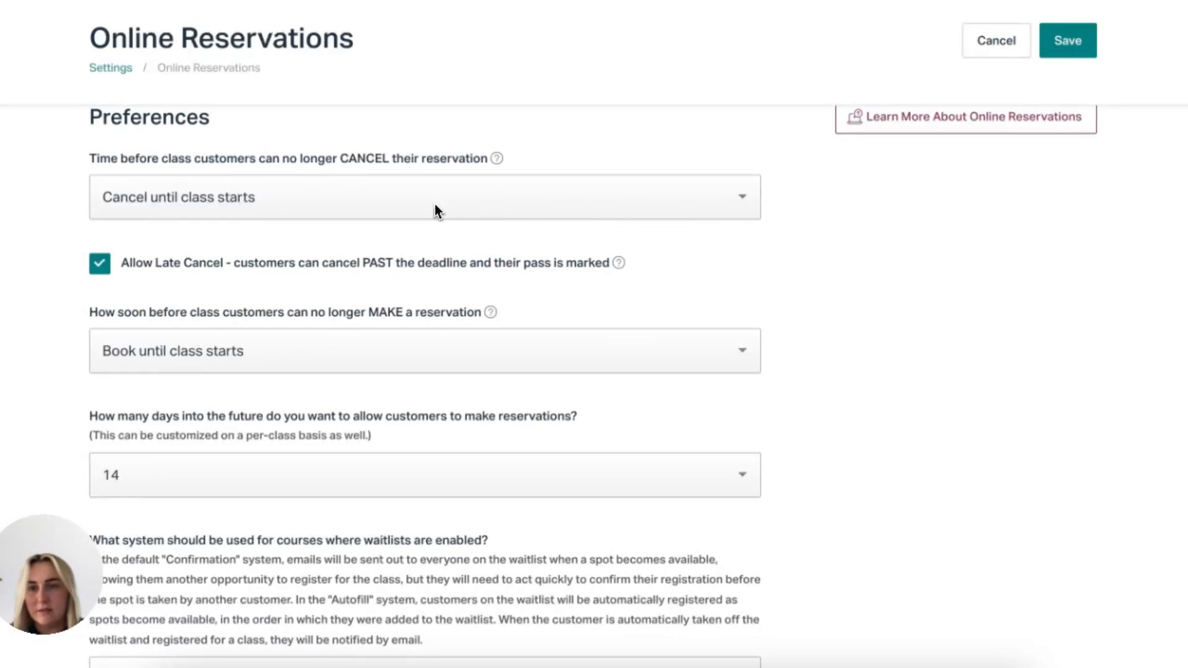
{"action": "scroll", "coordinate": [435, 208], "scroll_direction": "down", "scroll_amount": 1}
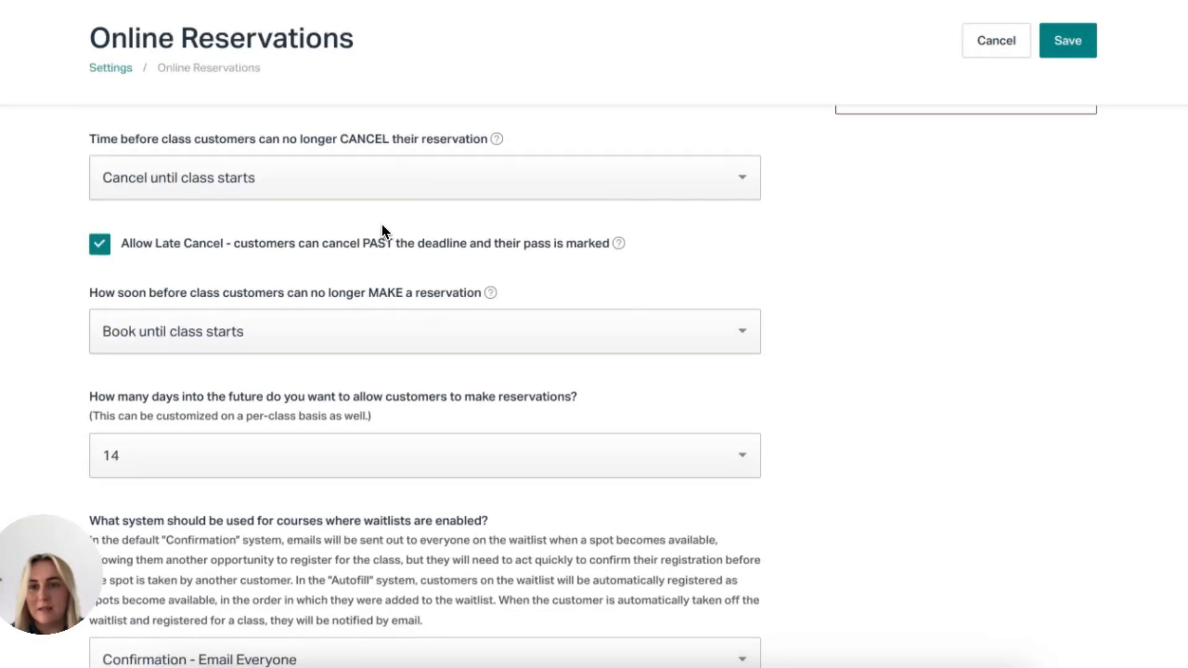
{"action": "left_click", "coordinate": [318, 186]}
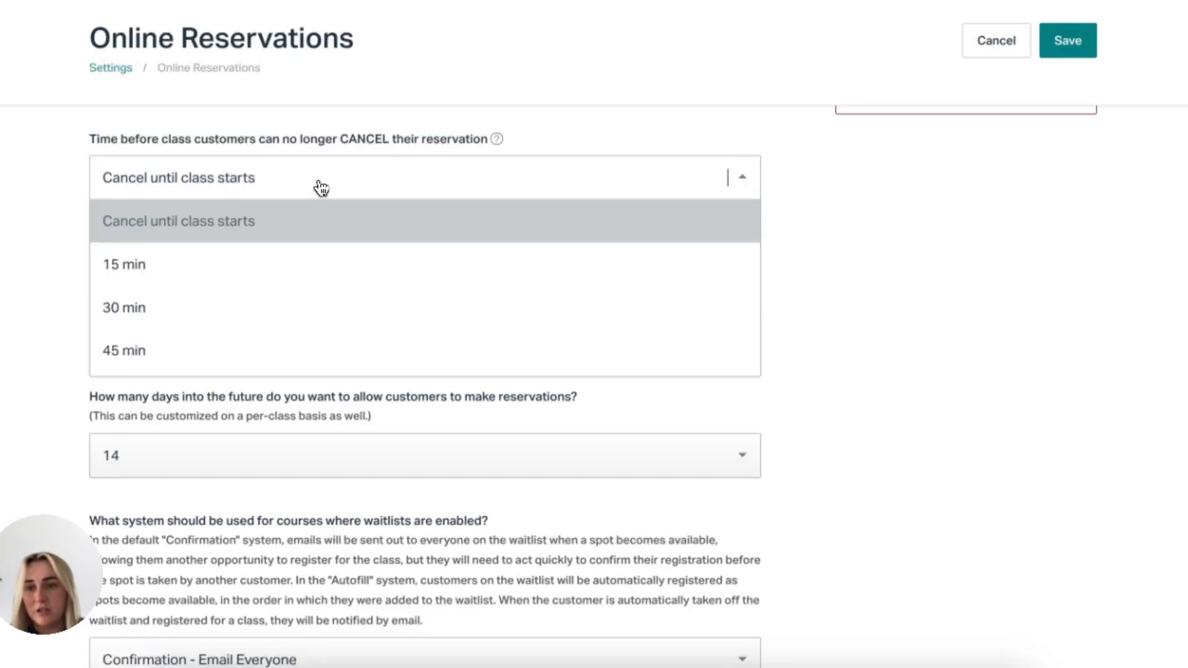
{"action": "left_click", "coordinate": [805, 226]}
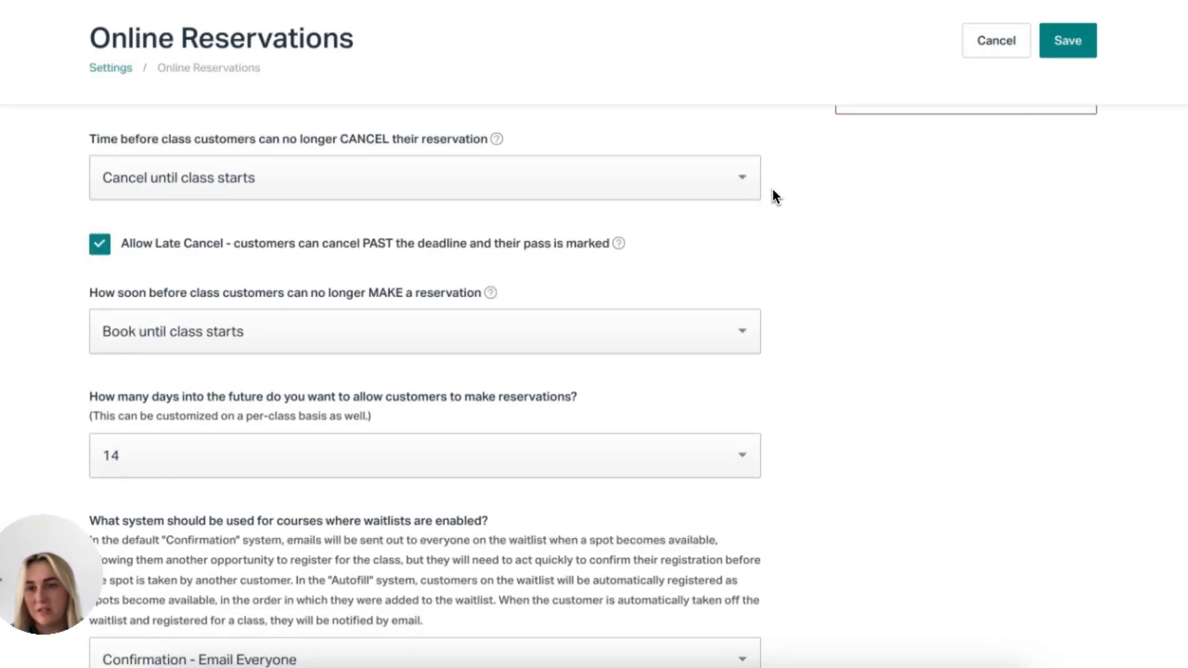
Review the late cancel, booking cutoff, advance booking, waitlist and online link preferences, then the reservation limitations.
{"action": "scroll", "coordinate": [759, 217], "scroll_direction": "down", "scroll_amount": 3}
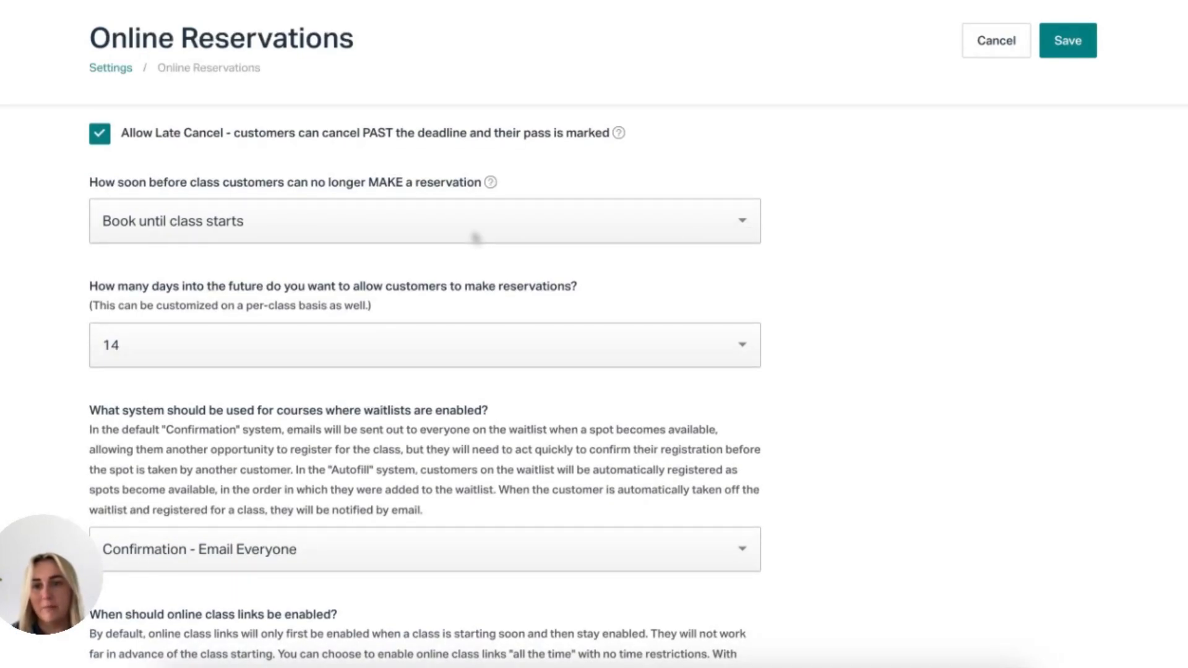
{"action": "scroll", "coordinate": [475, 239], "scroll_direction": "down", "scroll_amount": 2}
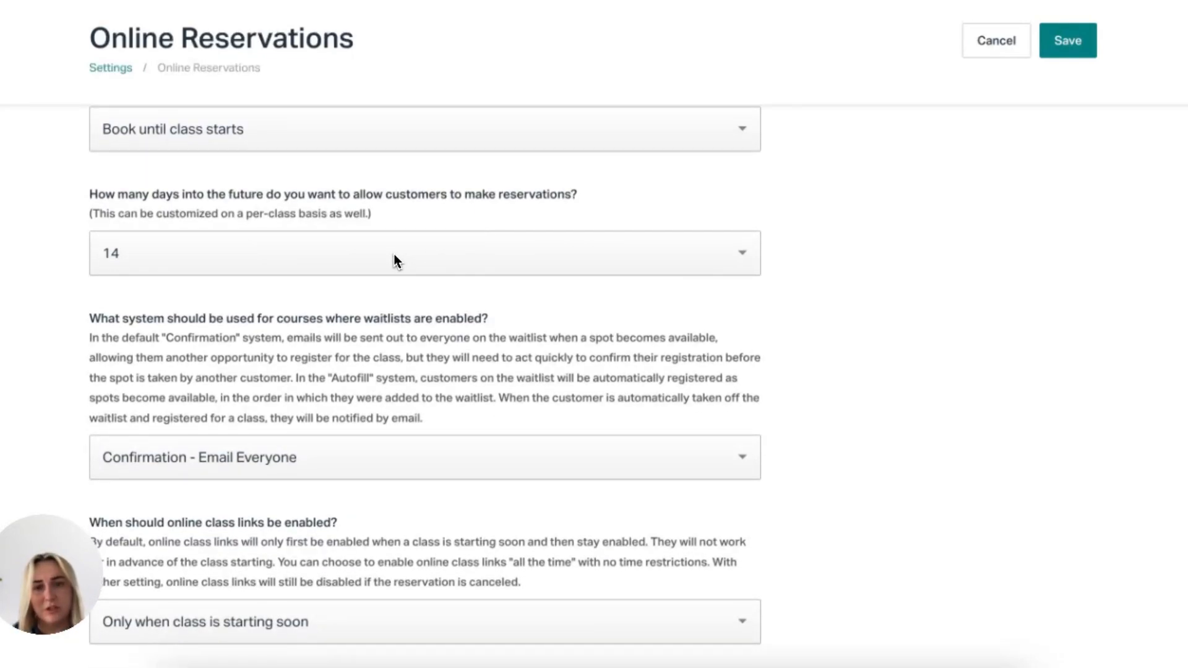
{"action": "scroll", "coordinate": [397, 262], "scroll_direction": "down", "scroll_amount": 2}
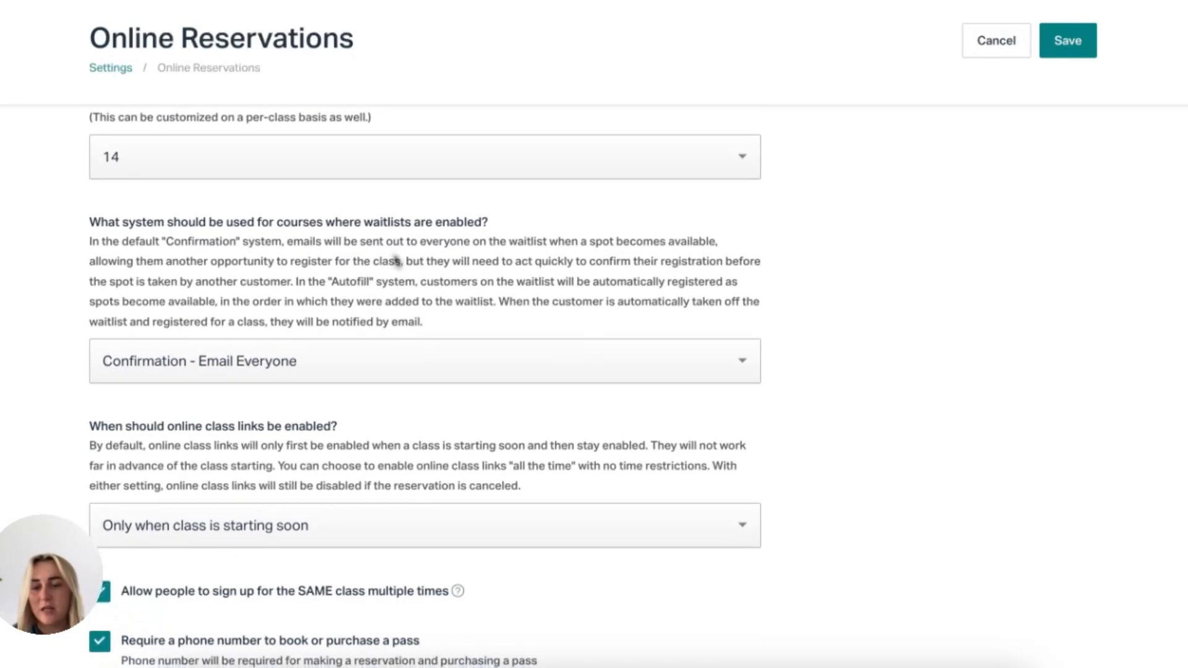
{"action": "scroll", "coordinate": [394, 255], "scroll_direction": "down", "scroll_amount": 12}
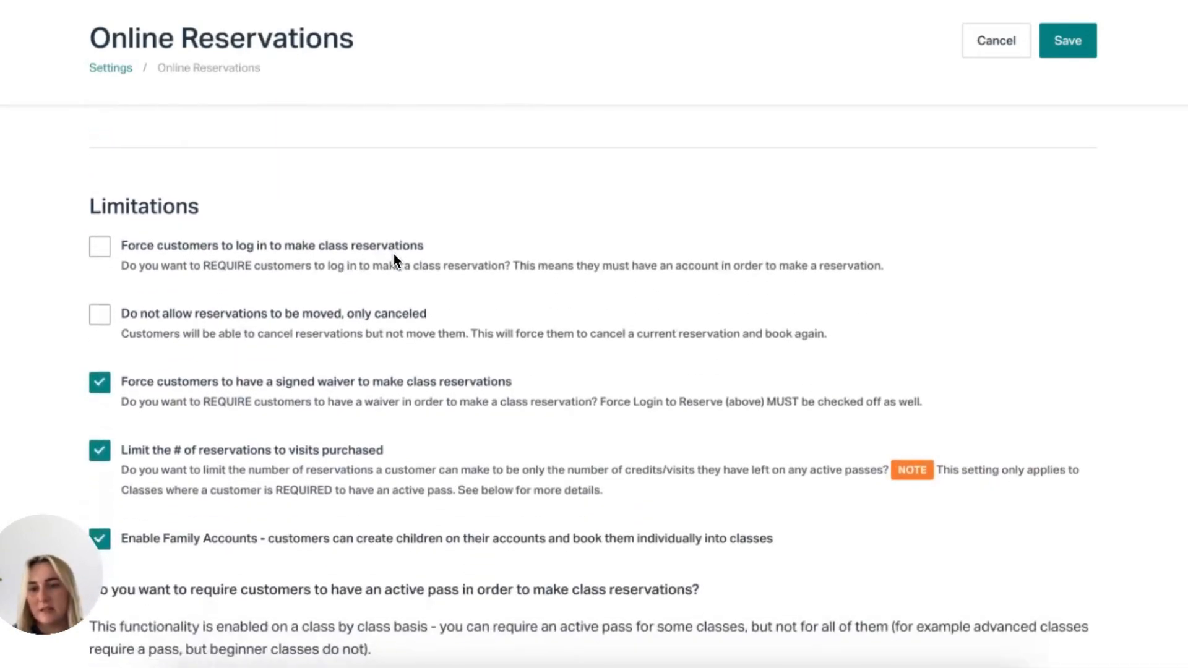
{"action": "scroll", "coordinate": [593, 400], "scroll_direction": "down", "scroll_amount": 2}
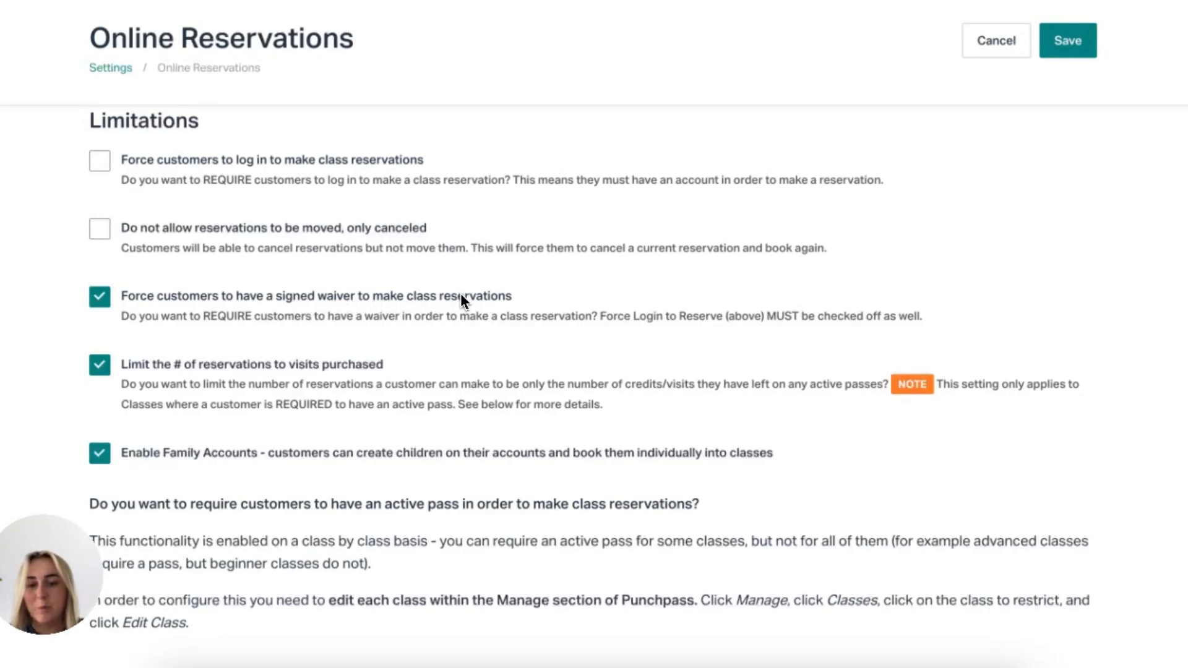
Review the reservation email notifications, reminder timing, booking button text and confirmation email sections of the Online Reservations settings.
{"action": "scroll", "coordinate": [461, 296], "scroll_direction": "down", "scroll_amount": 10}
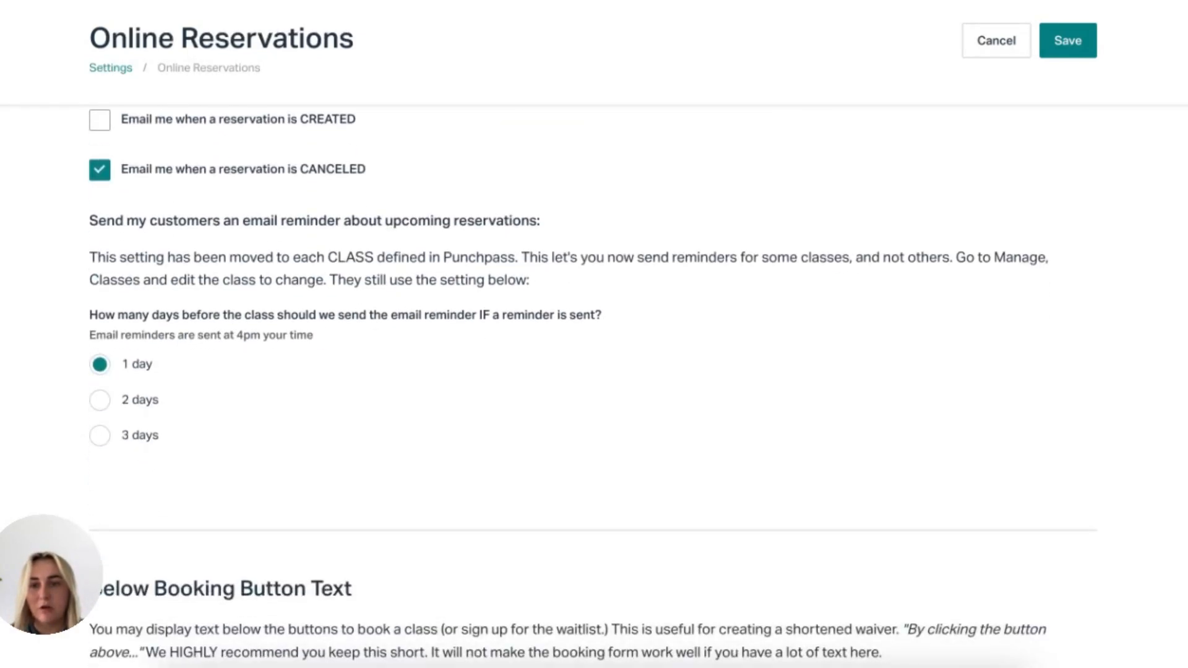
{"action": "scroll", "coordinate": [463, 302], "scroll_direction": "down", "scroll_amount": 5}
{"action": "scroll", "coordinate": [463, 302], "scroll_direction": "down", "scroll_amount": 5}
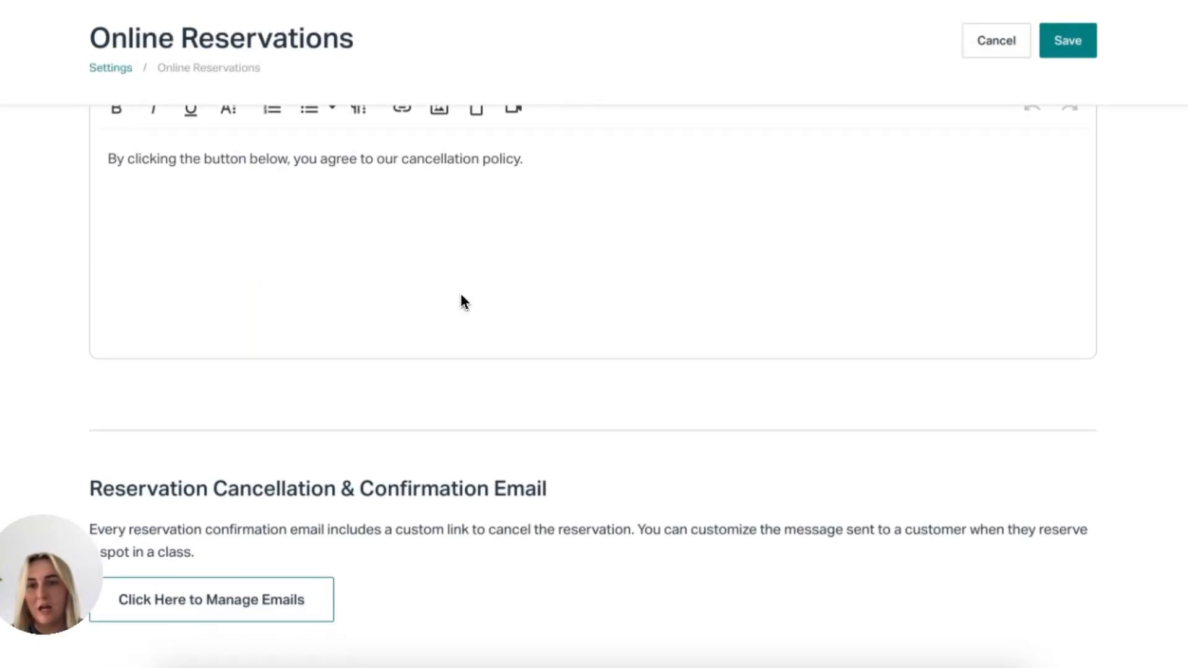
{"action": "scroll", "coordinate": [463, 302], "scroll_direction": "down", "scroll_amount": 3}
{"action": "scroll", "coordinate": [463, 302], "scroll_direction": "up", "scroll_amount": 12}
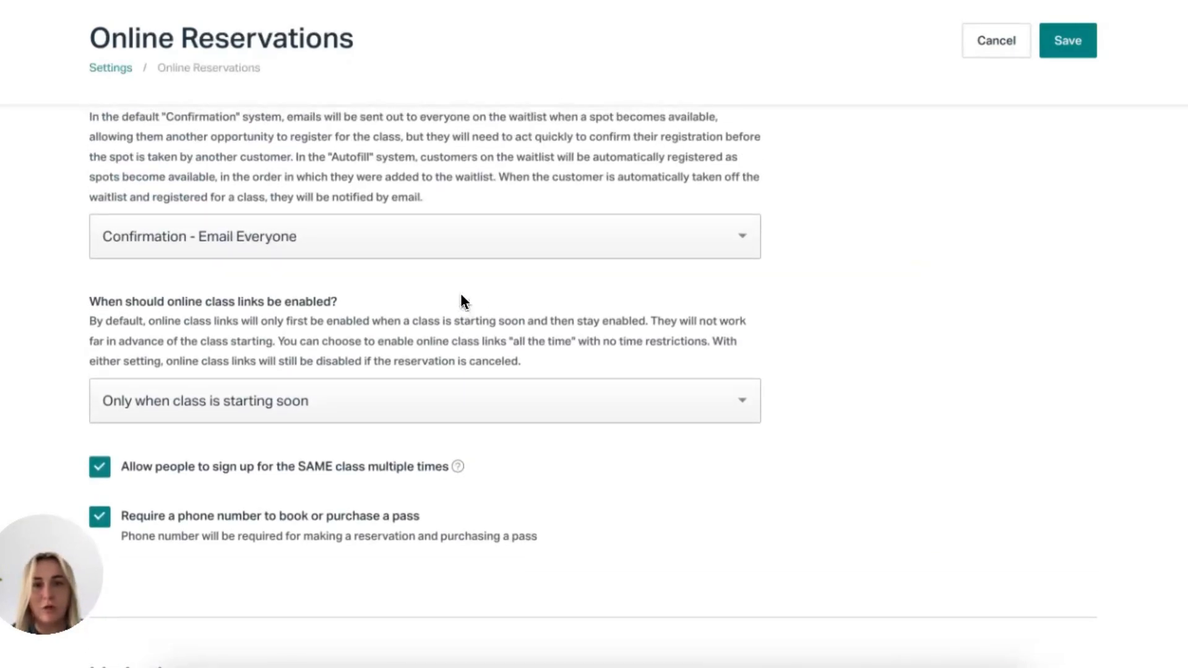
{"action": "scroll", "coordinate": [463, 302], "scroll_direction": "up", "scroll_amount": 8}
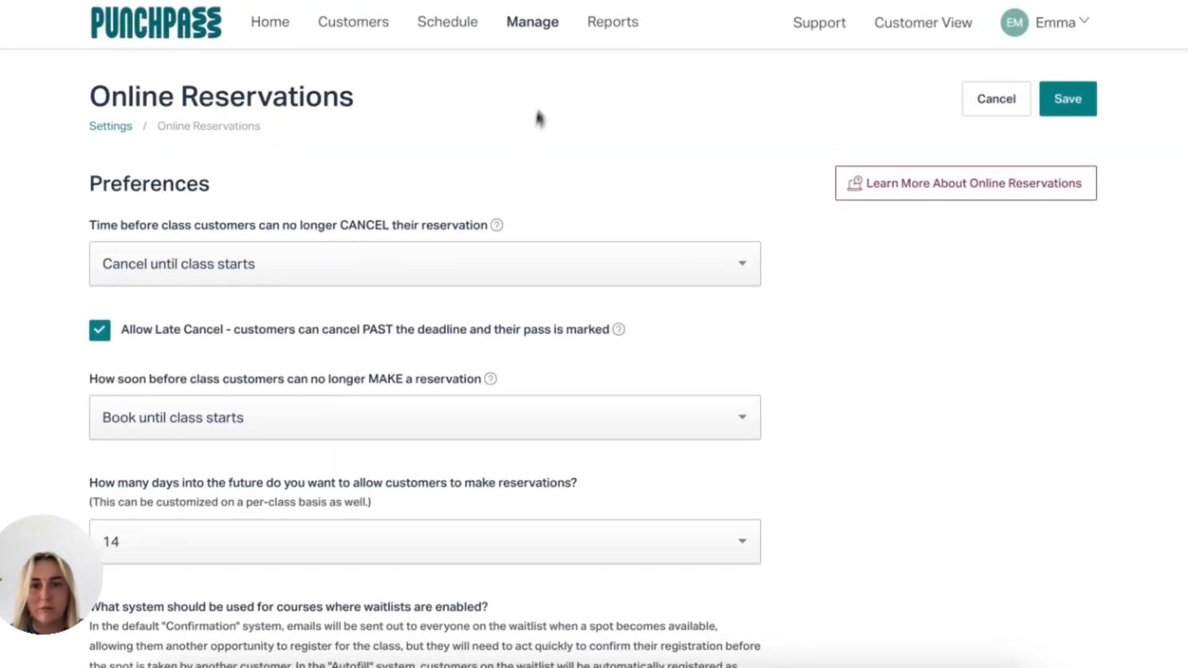
Return to the Settings & Features overview and examine its feature cards and the Account Settings section.
{"action": "left_click", "coordinate": [532, 21]}
{"action": "left_click", "coordinate": [449, 246]}
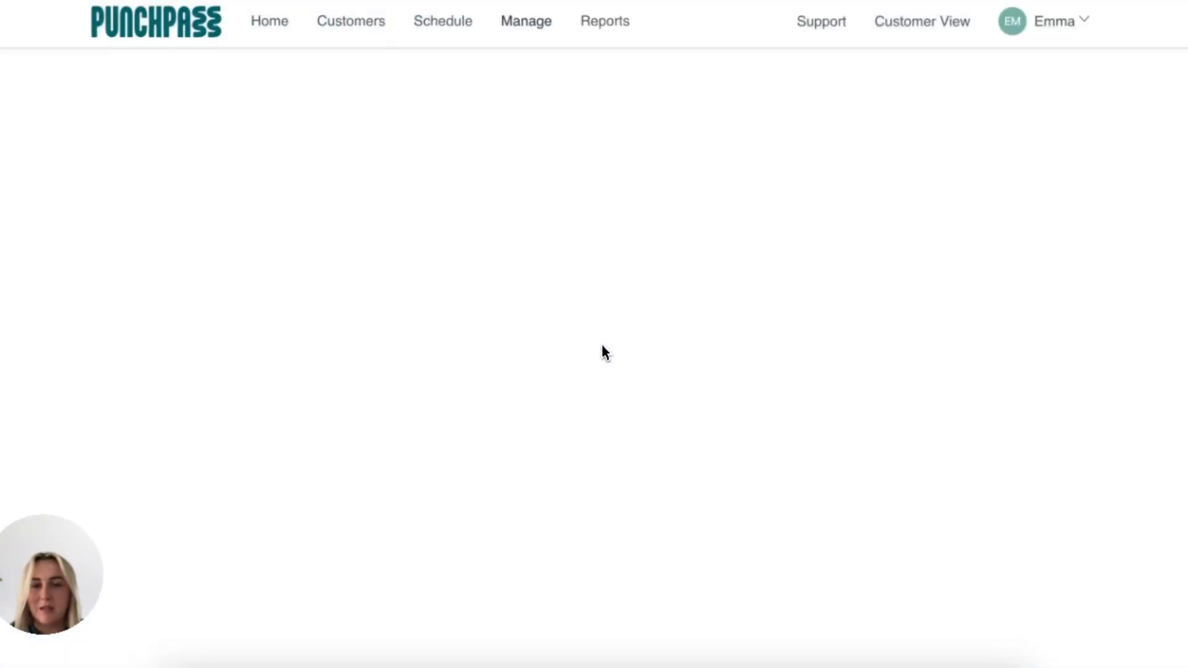
{"action": "scroll", "coordinate": [602, 350], "scroll_direction": "down", "scroll_amount": 2}
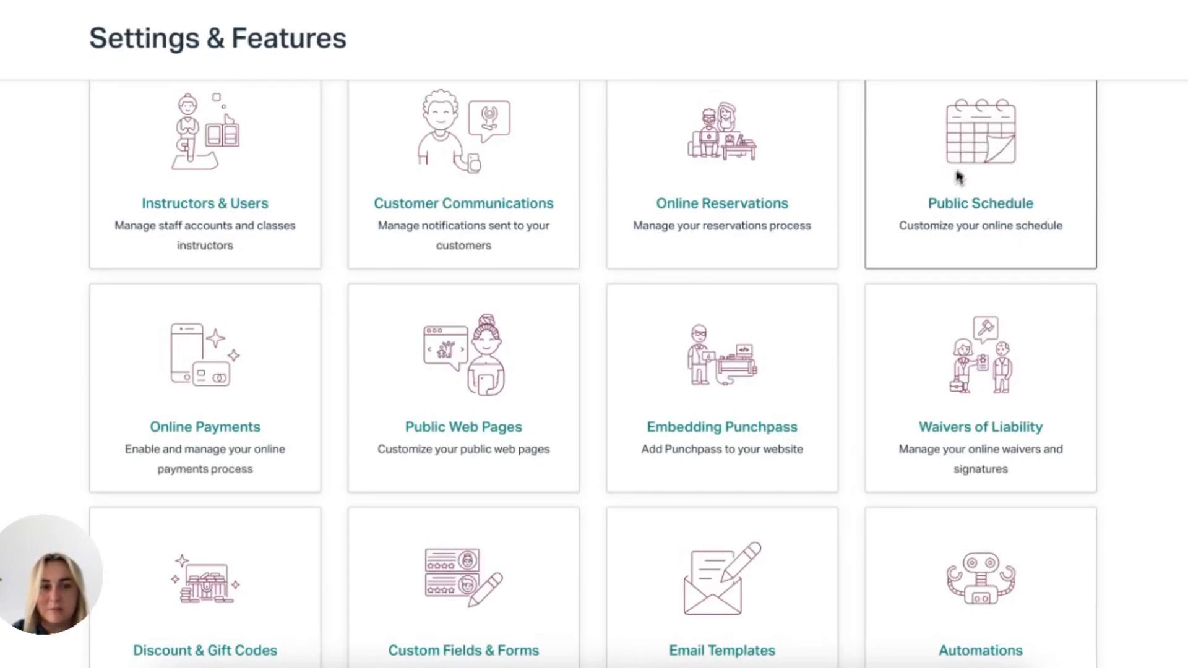
{"action": "scroll", "coordinate": [973, 213], "scroll_direction": "down", "scroll_amount": 2}
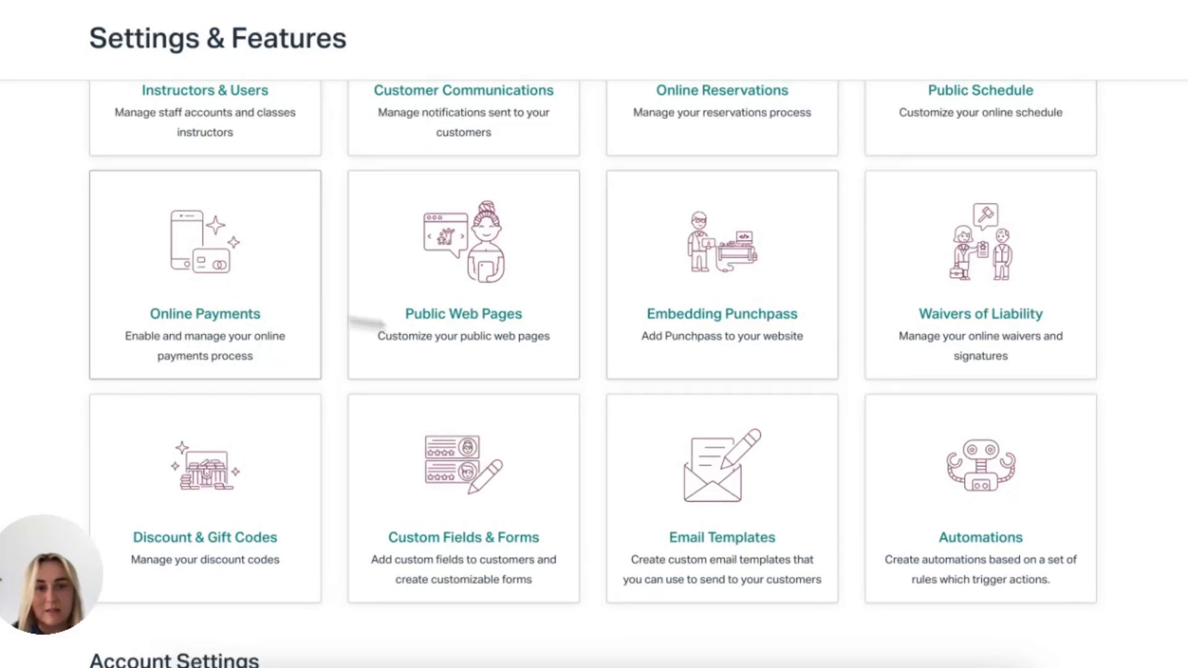
{"action": "scroll", "coordinate": [725, 365], "scroll_direction": "down", "scroll_amount": 1}
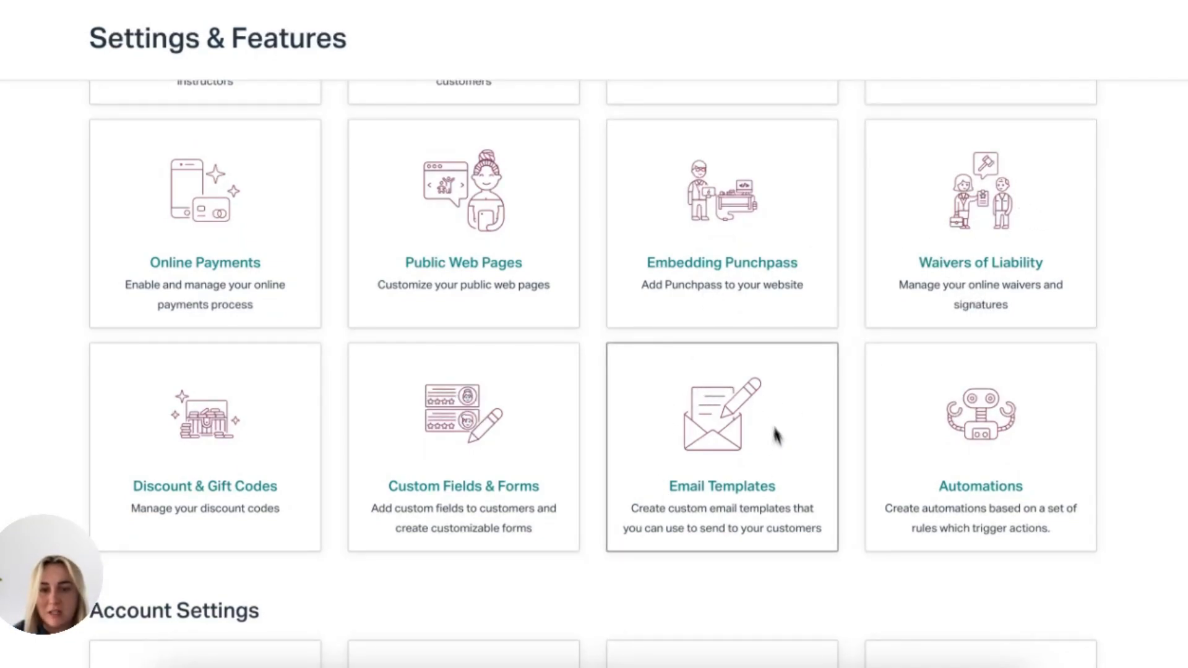
{"action": "scroll", "coordinate": [730, 392], "scroll_direction": "down", "scroll_amount": 1}
{"action": "scroll", "coordinate": [728, 388], "scroll_direction": "down", "scroll_amount": 2}
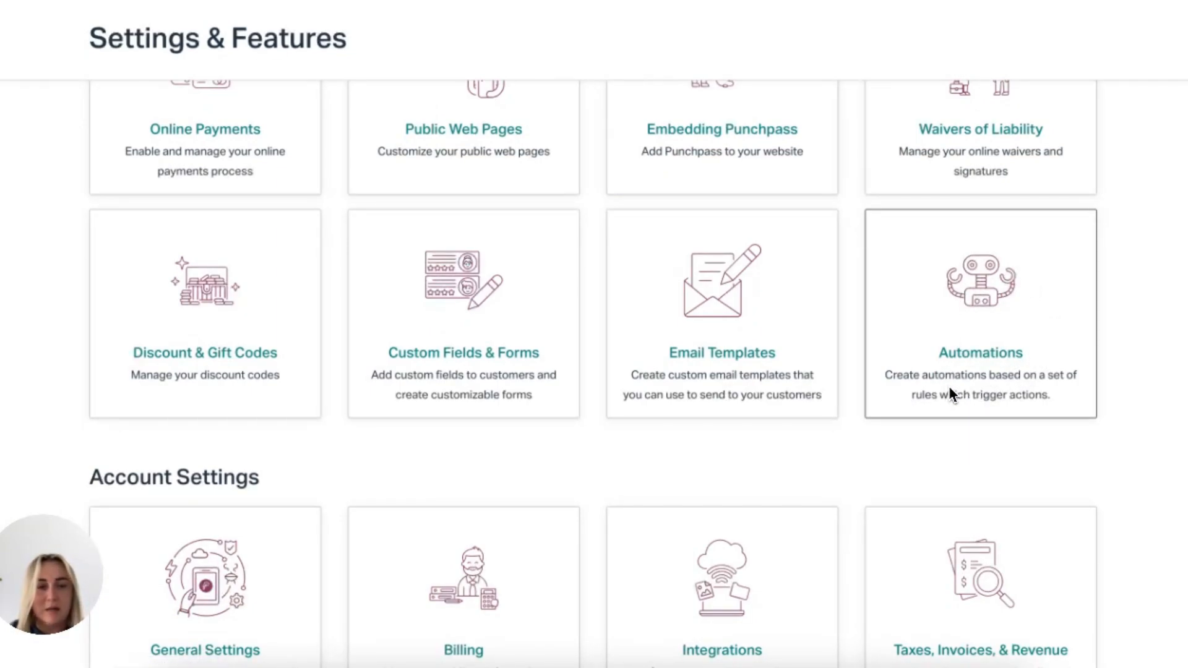
{"action": "scroll", "coordinate": [951, 390], "scroll_direction": "down", "scroll_amount": 1}
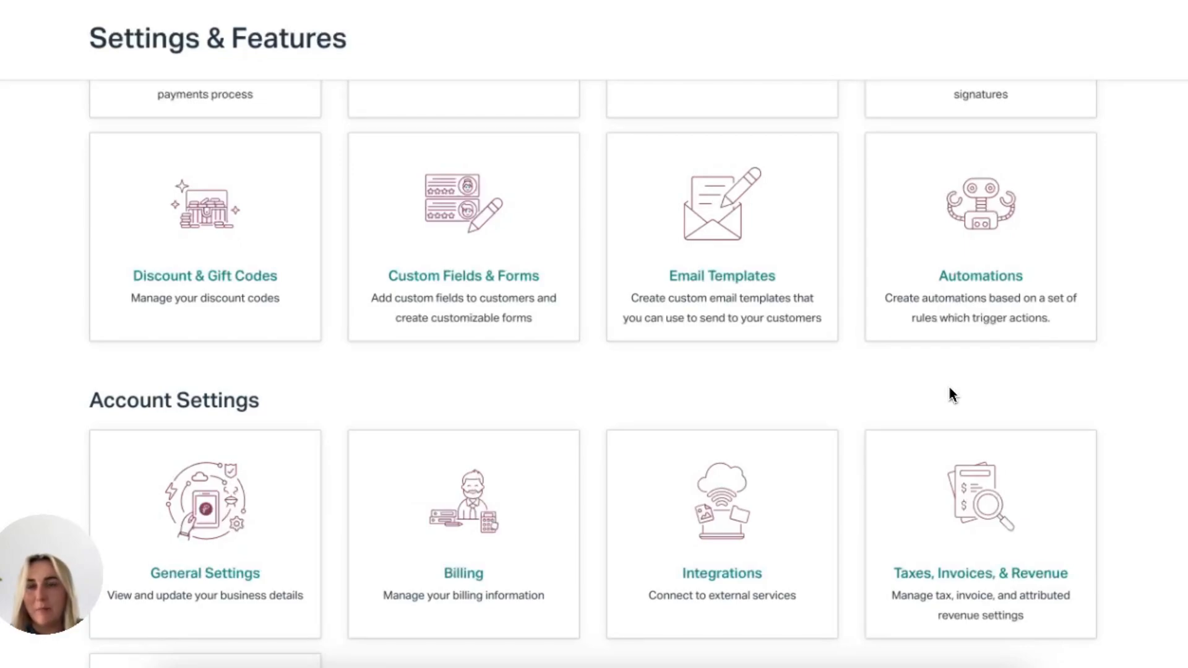
{"action": "scroll", "coordinate": [949, 390], "scroll_direction": "down", "scroll_amount": 3}
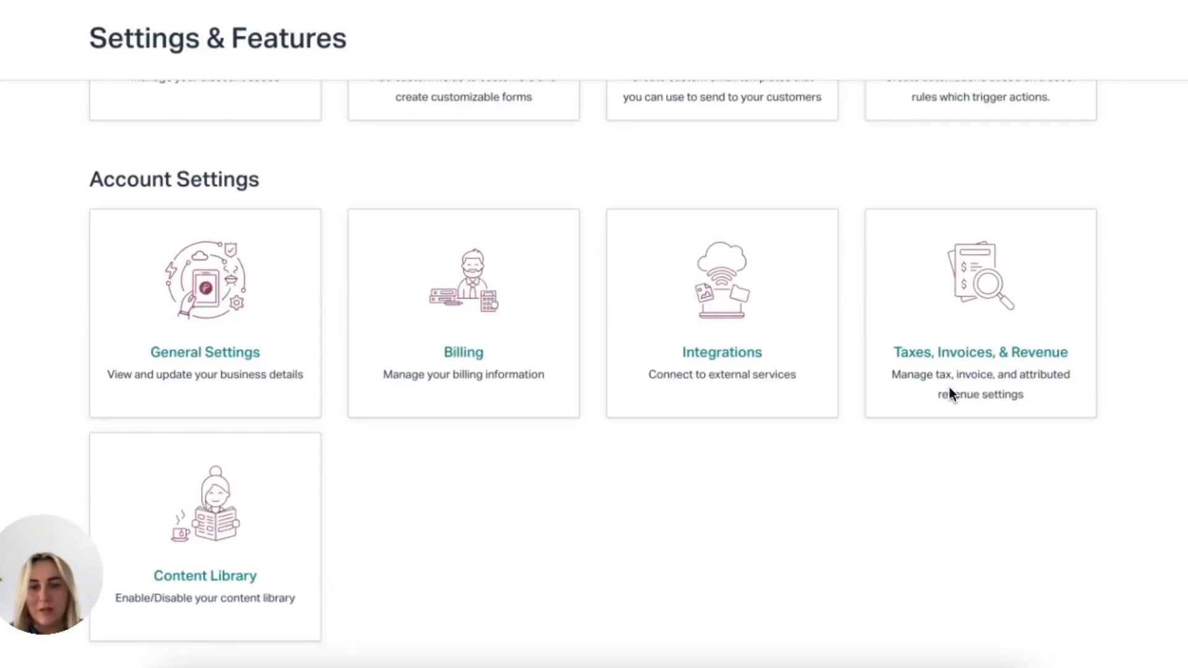
{"action": "scroll", "coordinate": [681, 433], "scroll_direction": "down", "scroll_amount": 1}
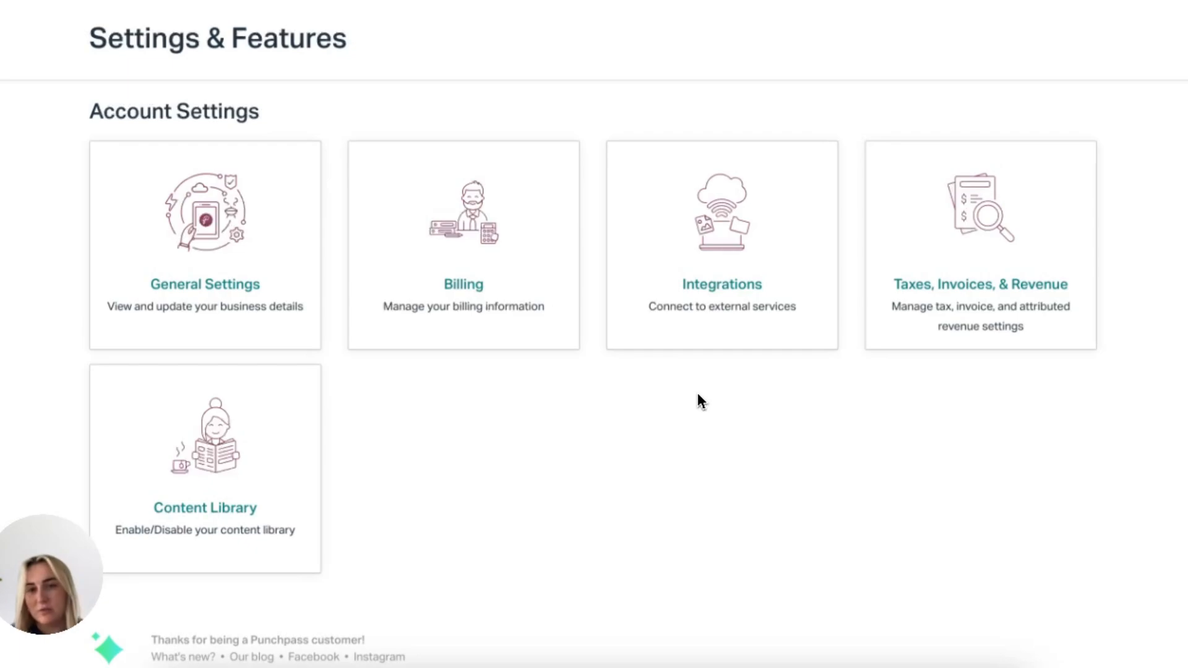
Open the Reports page and look over the attendance, reservation, instructor, pass, class and email reports.
{"action": "scroll", "coordinate": [697, 400], "scroll_direction": "up", "scroll_amount": 10}
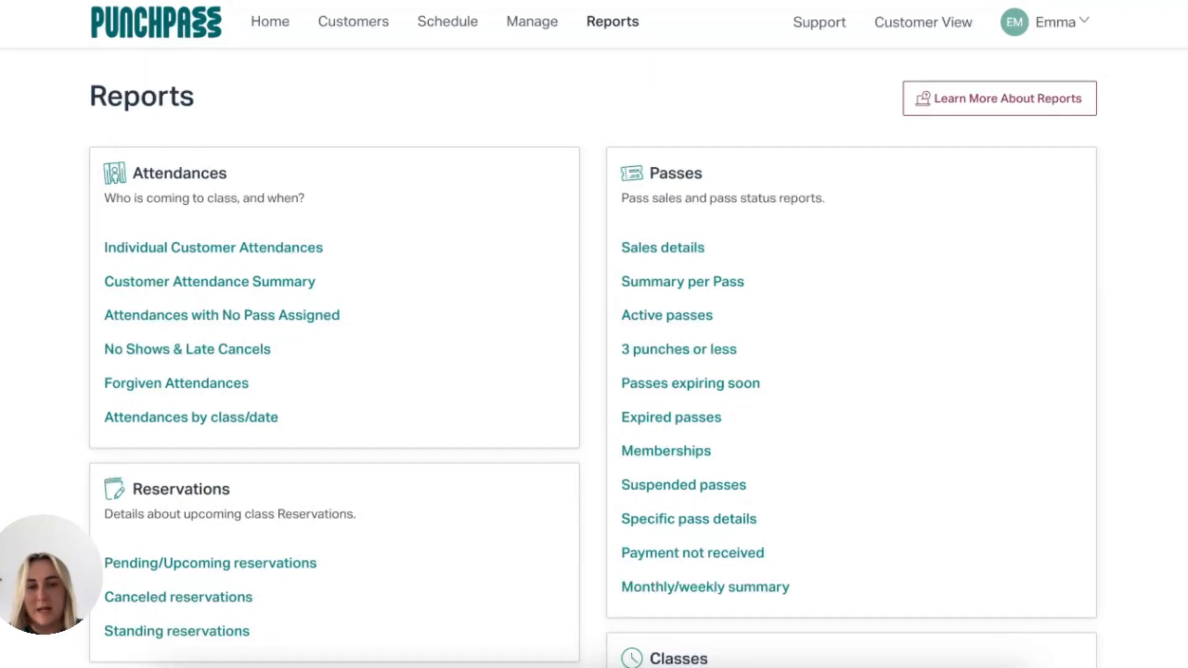
{"action": "scroll", "coordinate": [661, 204], "scroll_direction": "down", "scroll_amount": 5}
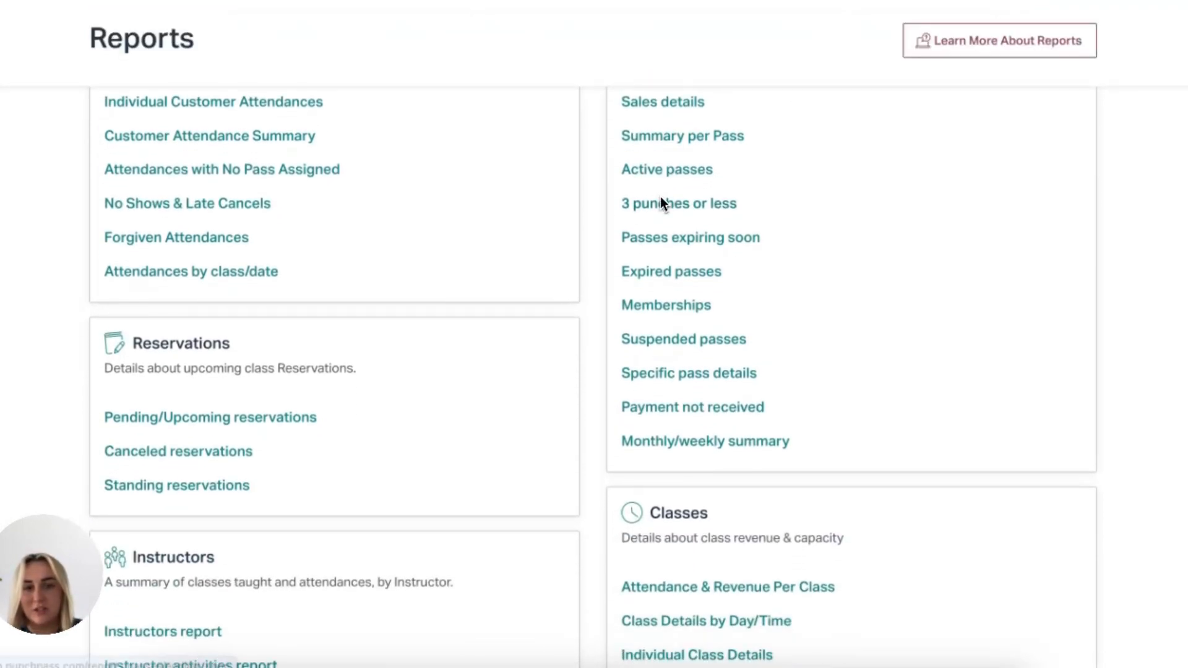
{"action": "scroll", "coordinate": [661, 205], "scroll_direction": "up", "scroll_amount": 6}
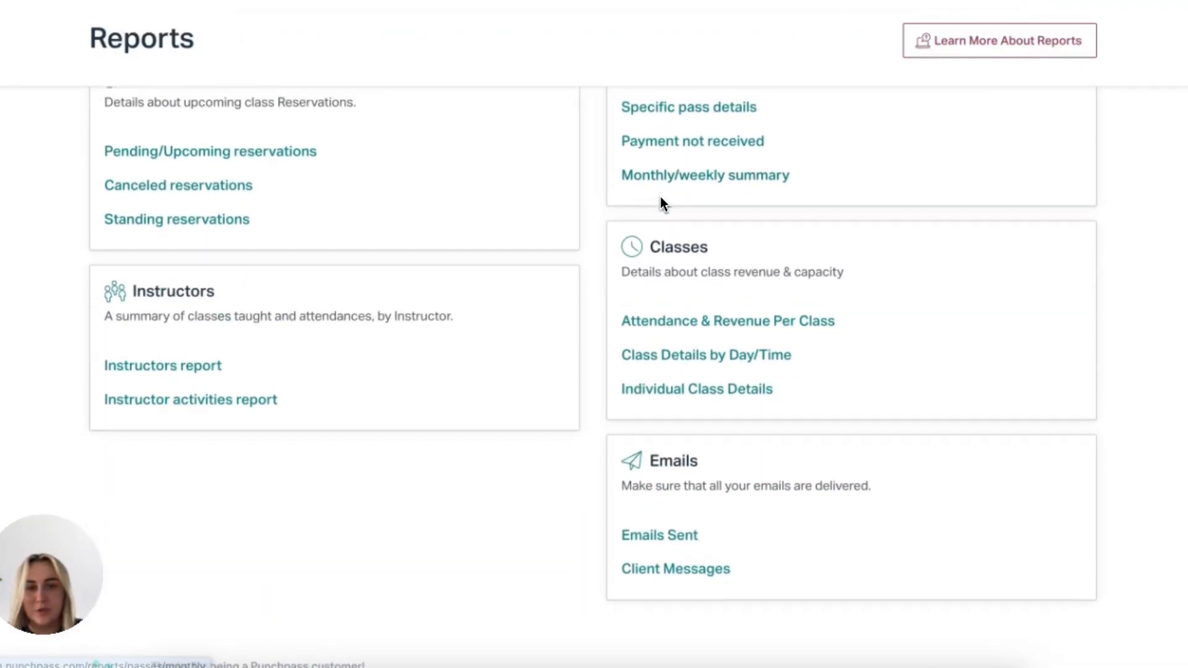
{"action": "scroll", "coordinate": [663, 203], "scroll_direction": "down", "scroll_amount": 1}
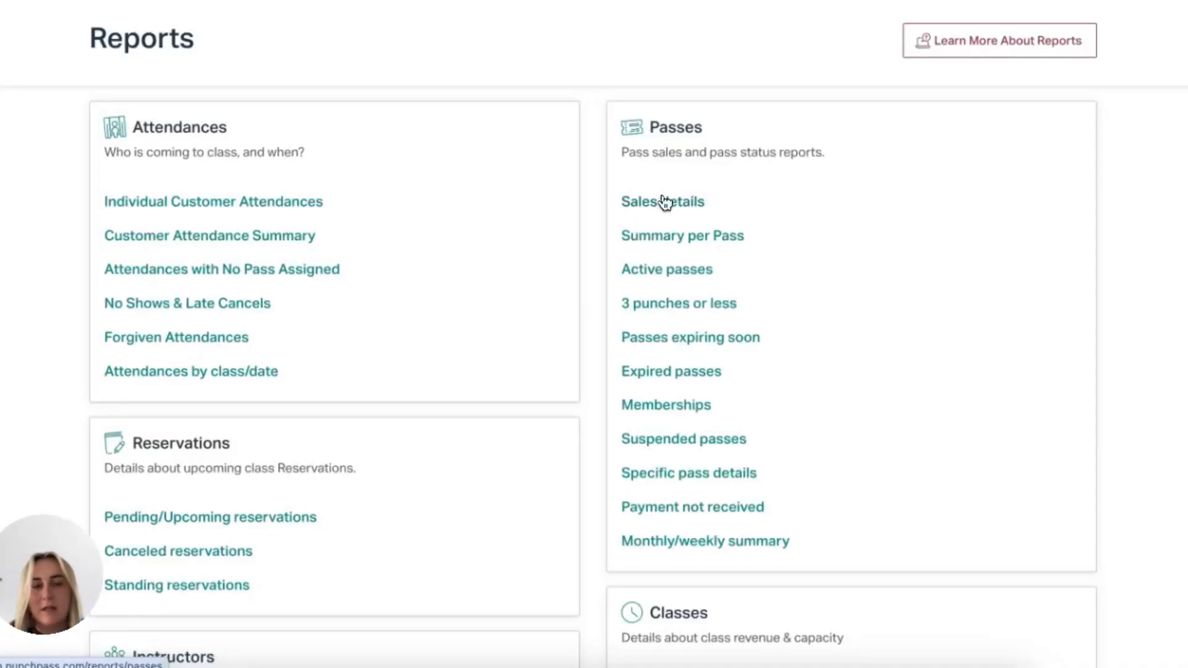
Open the Sales details report for passes and choose August 1, 2024 as the start of its date range.
{"action": "left_click", "coordinate": [696, 211]}
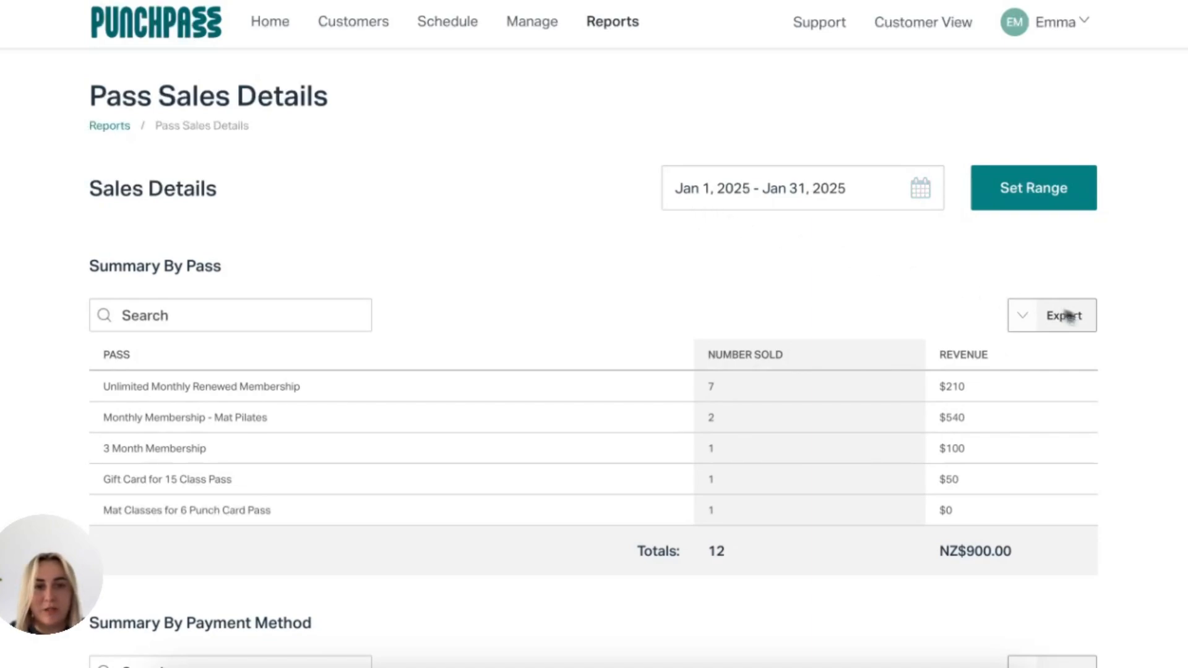
{"action": "scroll", "coordinate": [1052, 309], "scroll_direction": "down", "scroll_amount": 1}
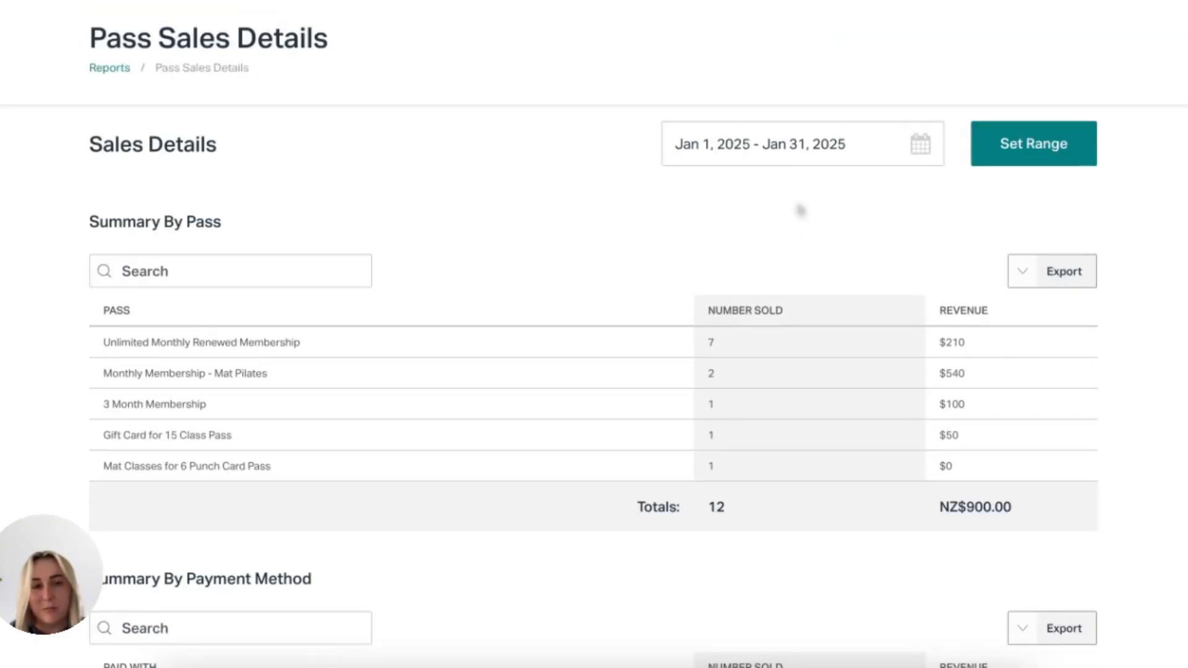
{"action": "left_click", "coordinate": [774, 154]}
{"action": "left_click", "coordinate": [667, 207]}
{"action": "left_click", "coordinate": [667, 207]}
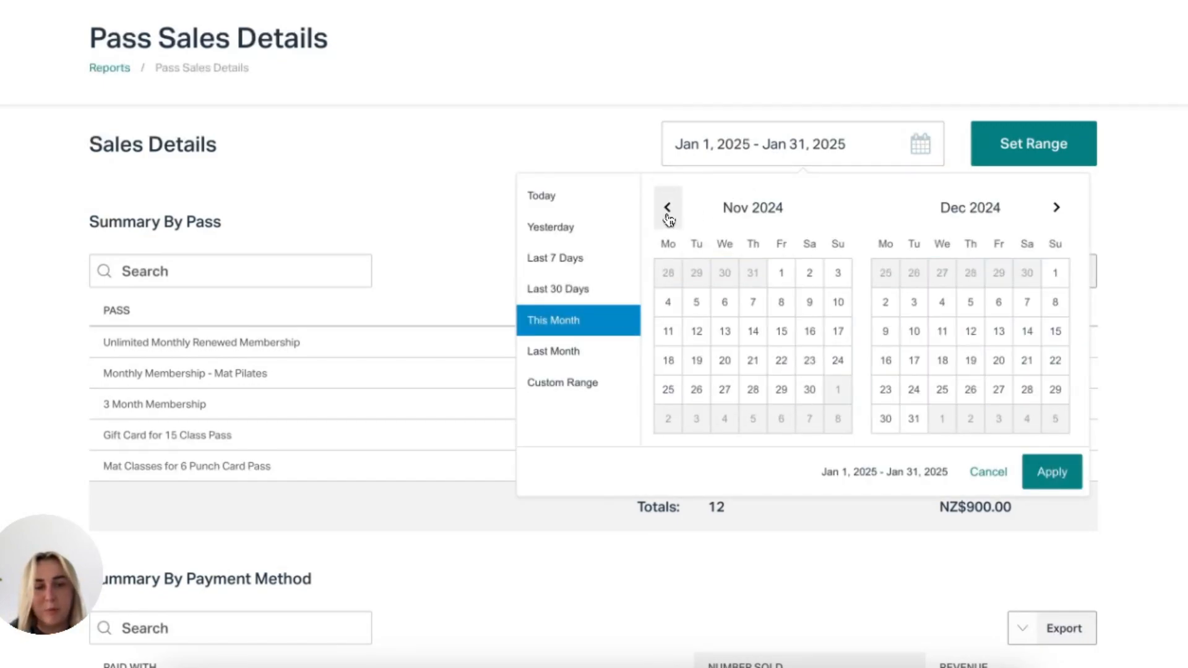
{"action": "left_click", "coordinate": [667, 207]}
{"action": "left_click", "coordinate": [667, 207]}
{"action": "left_click", "coordinate": [667, 208]}
{"action": "left_click", "coordinate": [754, 273]}
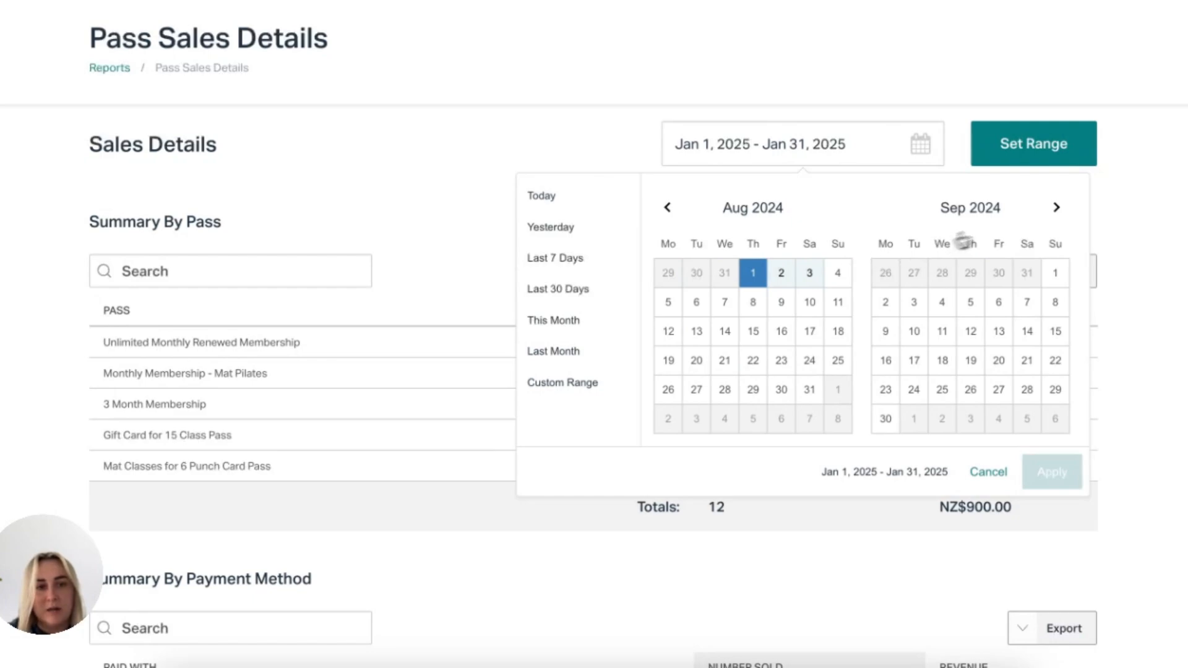
End the report's date range on December 31, 2024 and apply the range.
{"action": "left_click", "coordinate": [1055, 207]}
{"action": "left_click", "coordinate": [1055, 207]}
{"action": "left_click", "coordinate": [1055, 208]}
{"action": "left_click", "coordinate": [1055, 207]}
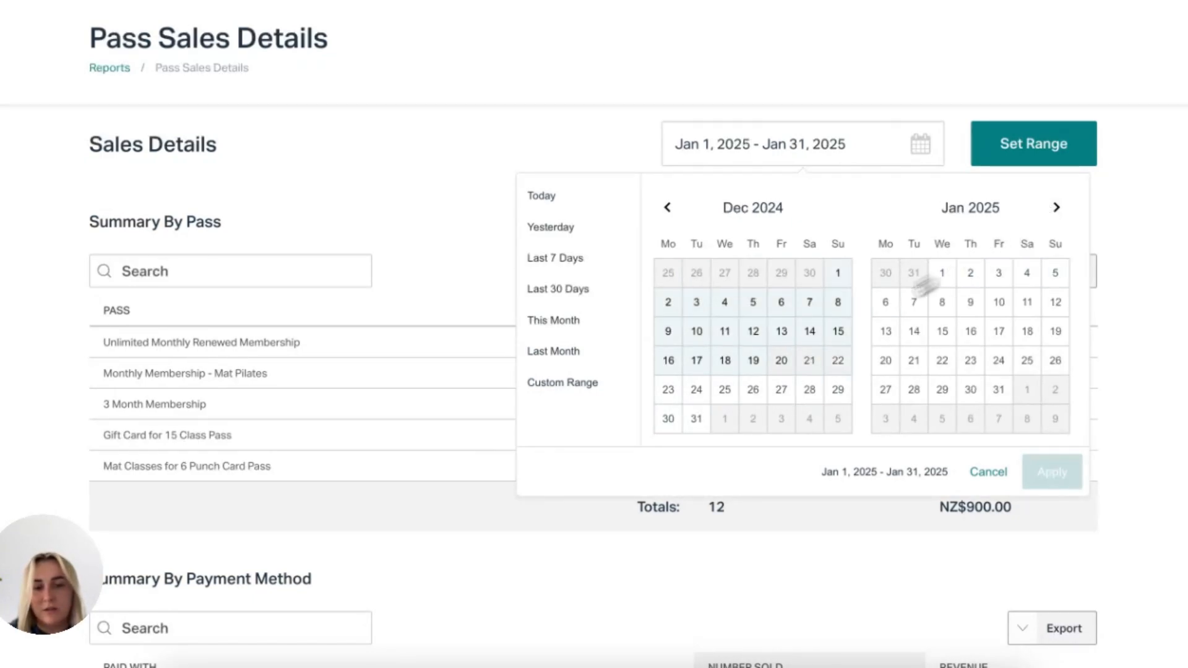
{"action": "left_click", "coordinate": [697, 418]}
{"action": "left_click", "coordinate": [1040, 141]}
{"action": "left_click", "coordinate": [1039, 141]}
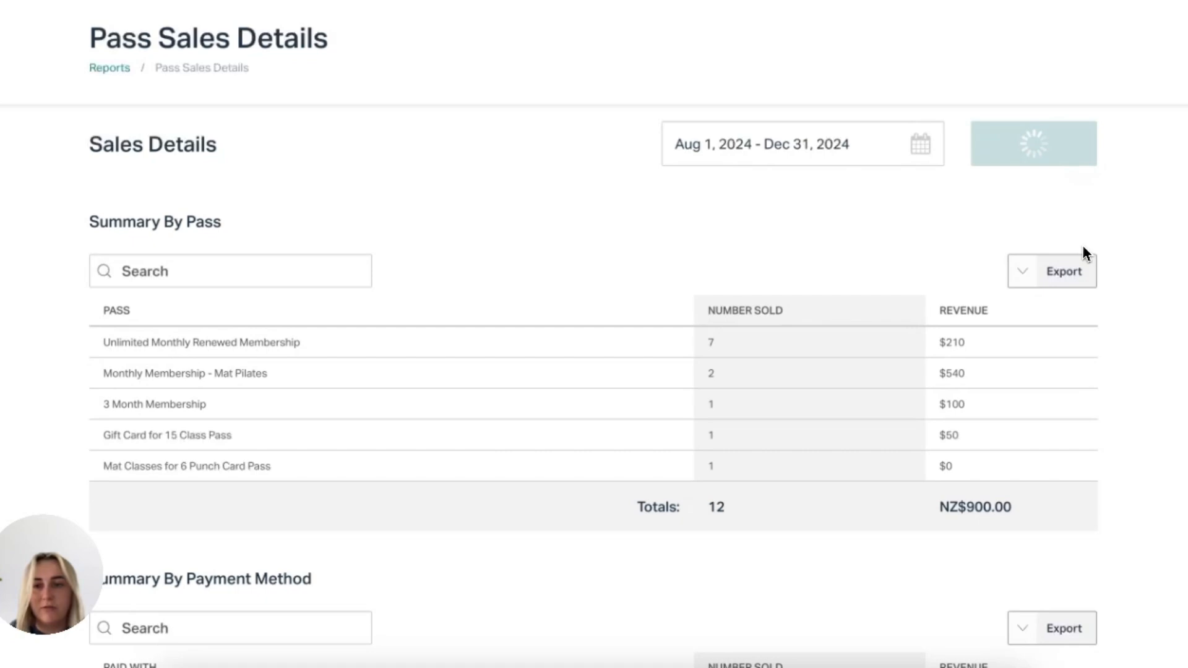
Sort the Summary By Pass table by revenue, highest first.
{"action": "scroll", "coordinate": [755, 262], "scroll_direction": "down", "scroll_amount": 3}
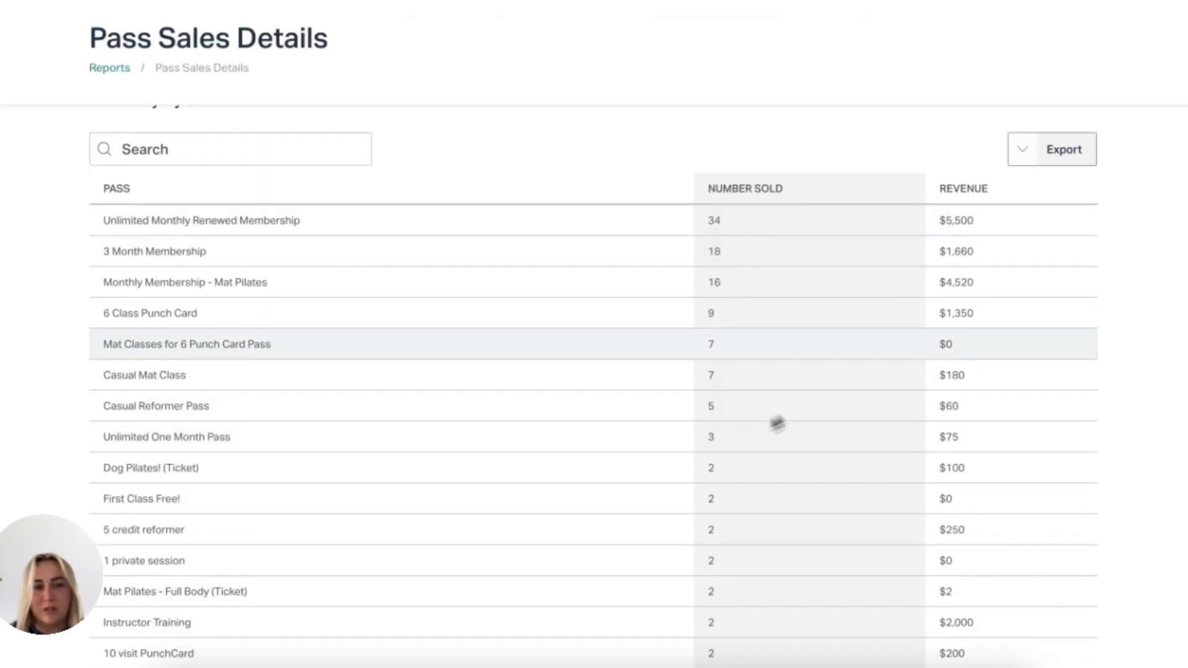
{"action": "left_click", "coordinate": [977, 193]}
{"action": "left_click", "coordinate": [975, 189]}
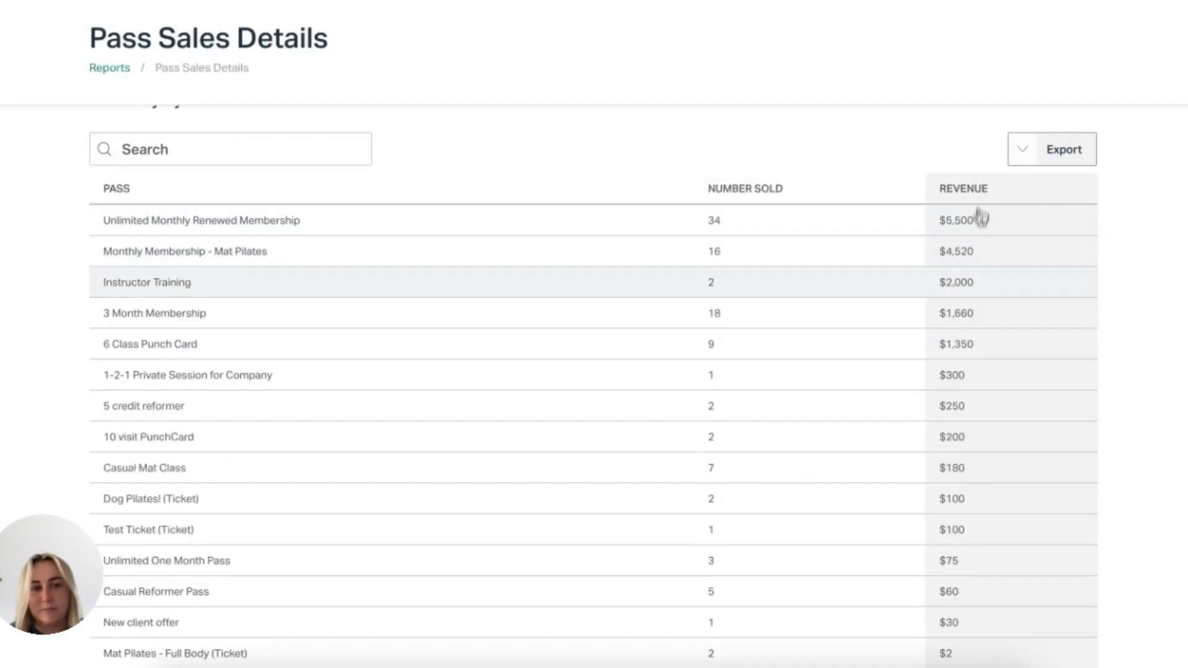
Review the pass sales totals, the Summary By Payment Method and the first entries of the Pass Purchases table.
{"action": "scroll", "coordinate": [961, 336], "scroll_direction": "down", "scroll_amount": 6}
{"action": "scroll", "coordinate": [961, 336], "scroll_direction": "down", "scroll_amount": 6}
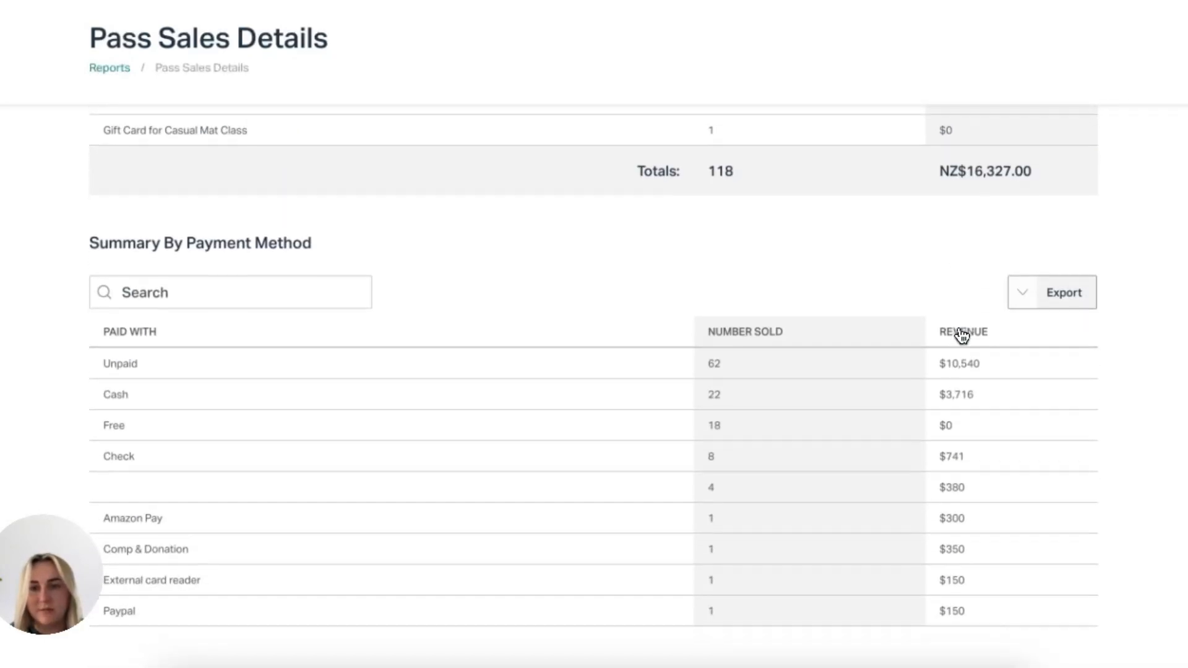
{"action": "scroll", "coordinate": [691, 263], "scroll_direction": "down", "scroll_amount": 1}
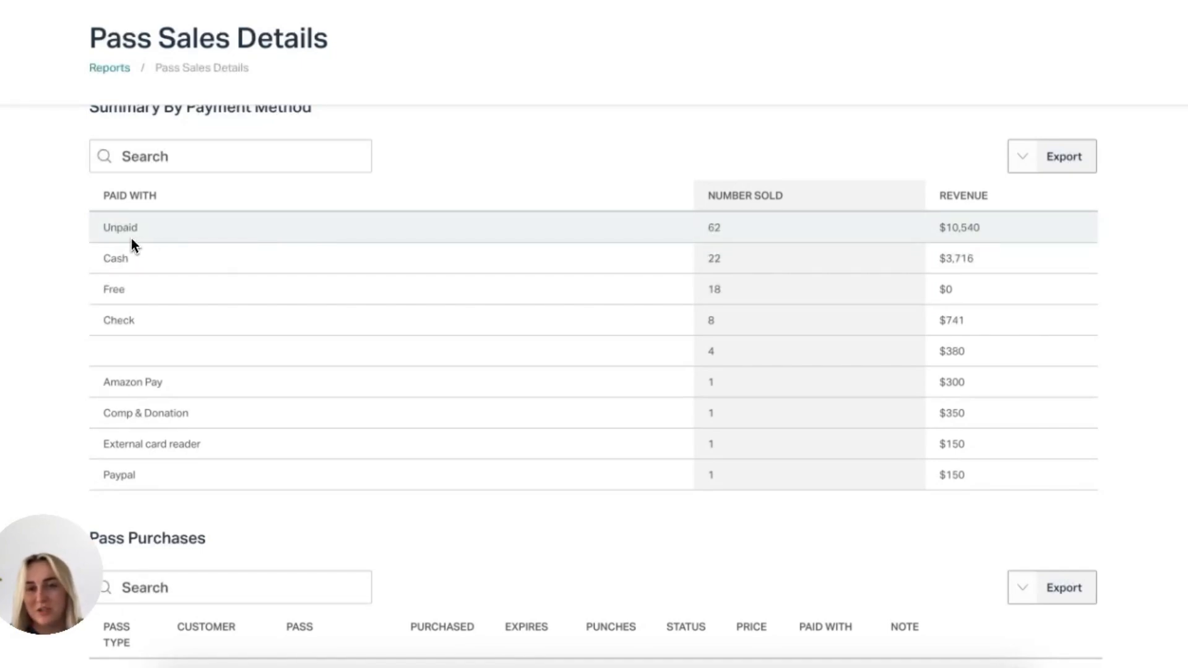
{"action": "scroll", "coordinate": [301, 224], "scroll_direction": "down", "scroll_amount": 6}
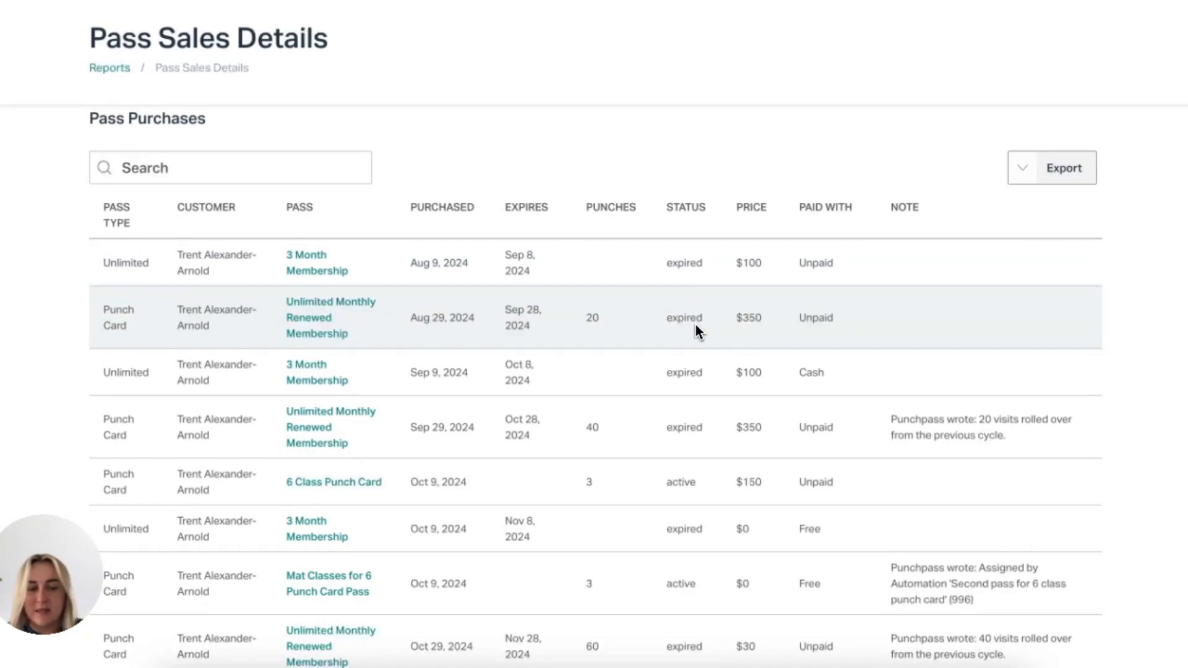
{"action": "scroll", "coordinate": [696, 326], "scroll_direction": "down", "scroll_amount": 1}
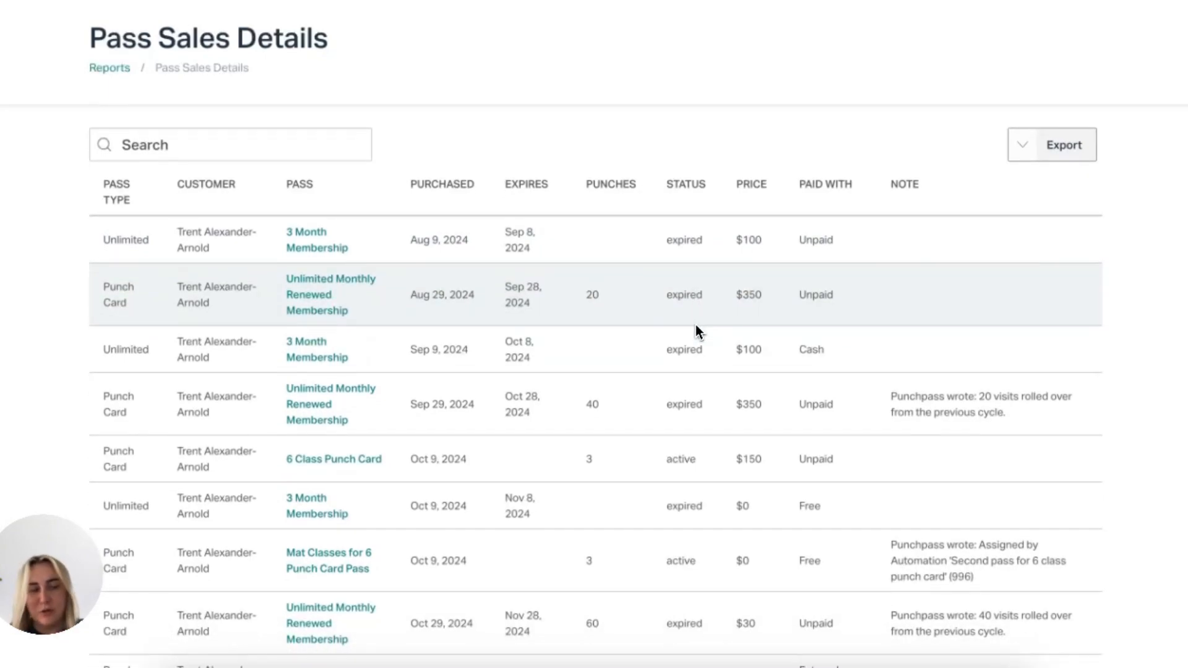
{"action": "scroll", "coordinate": [695, 332], "scroll_direction": "down", "scroll_amount": 3}
{"action": "scroll", "coordinate": [695, 333], "scroll_direction": "up", "scroll_amount": 2}
{"action": "scroll", "coordinate": [788, 297], "scroll_direction": "up", "scroll_amount": 1}
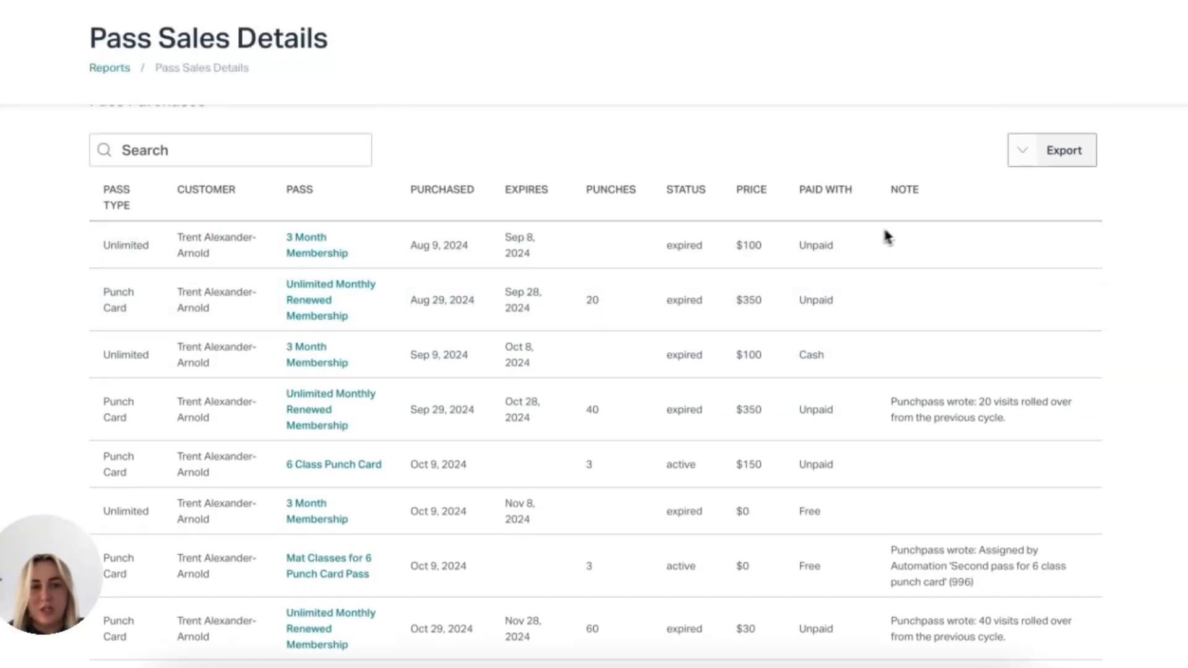
Check the export formats offered for the Pass Purchases table without exporting, and look through the remaining purchases.
{"action": "left_click", "coordinate": [1023, 165]}
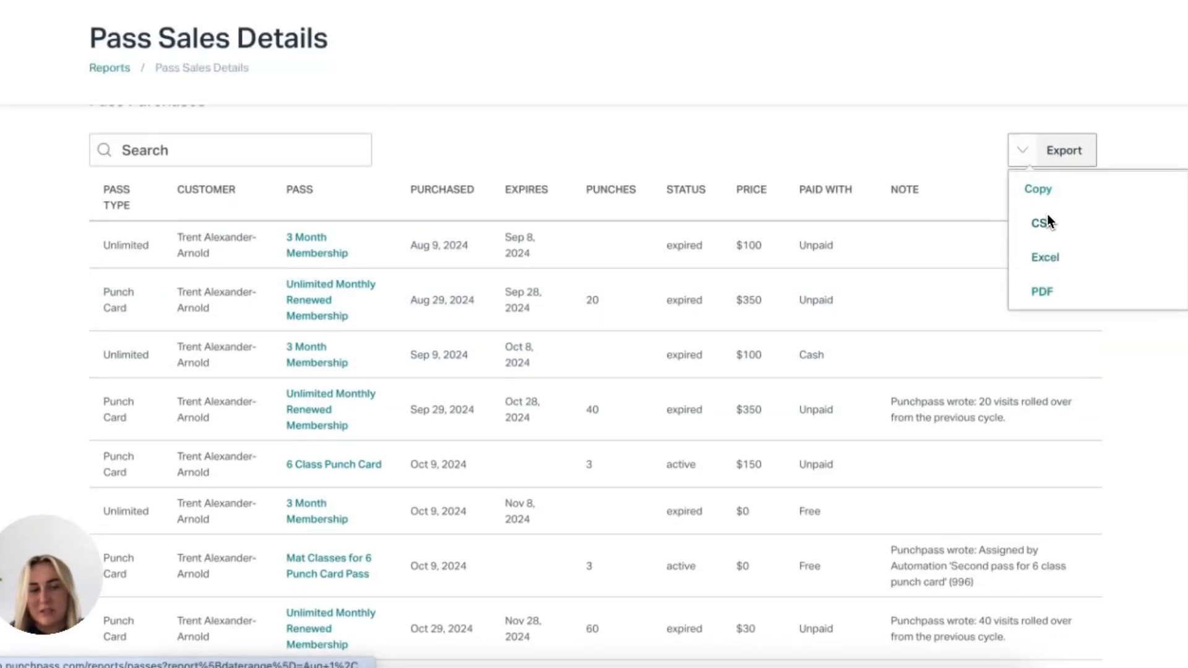
{"action": "left_click", "coordinate": [799, 151]}
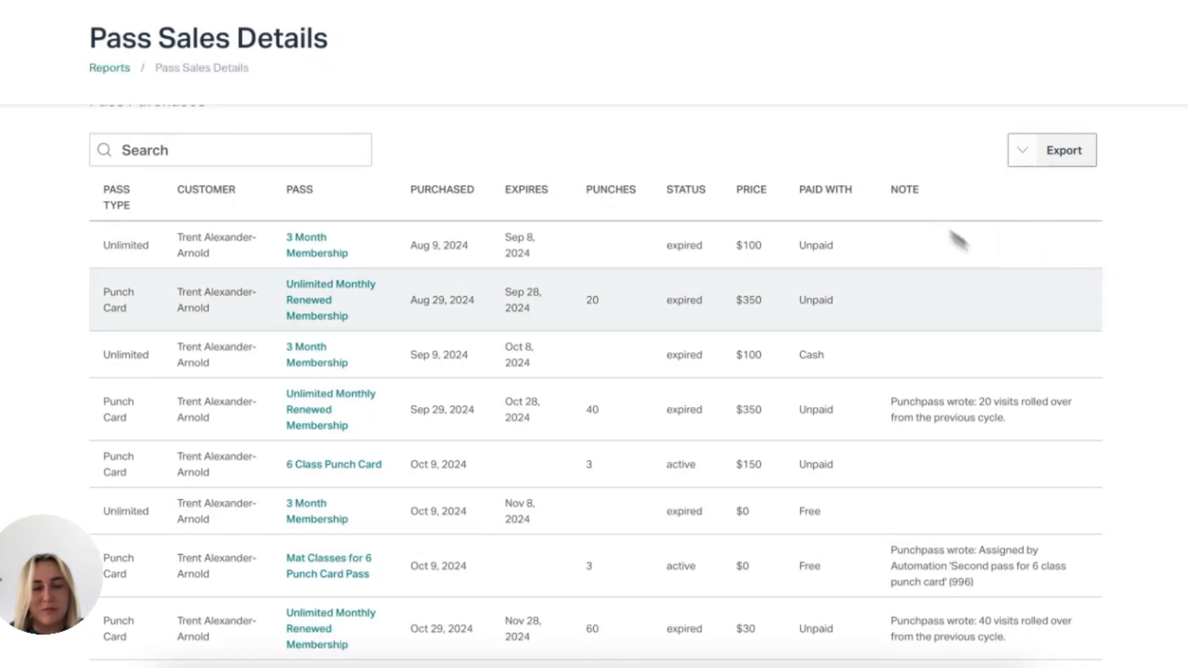
{"action": "scroll", "coordinate": [1053, 304], "scroll_direction": "down", "scroll_amount": 20}
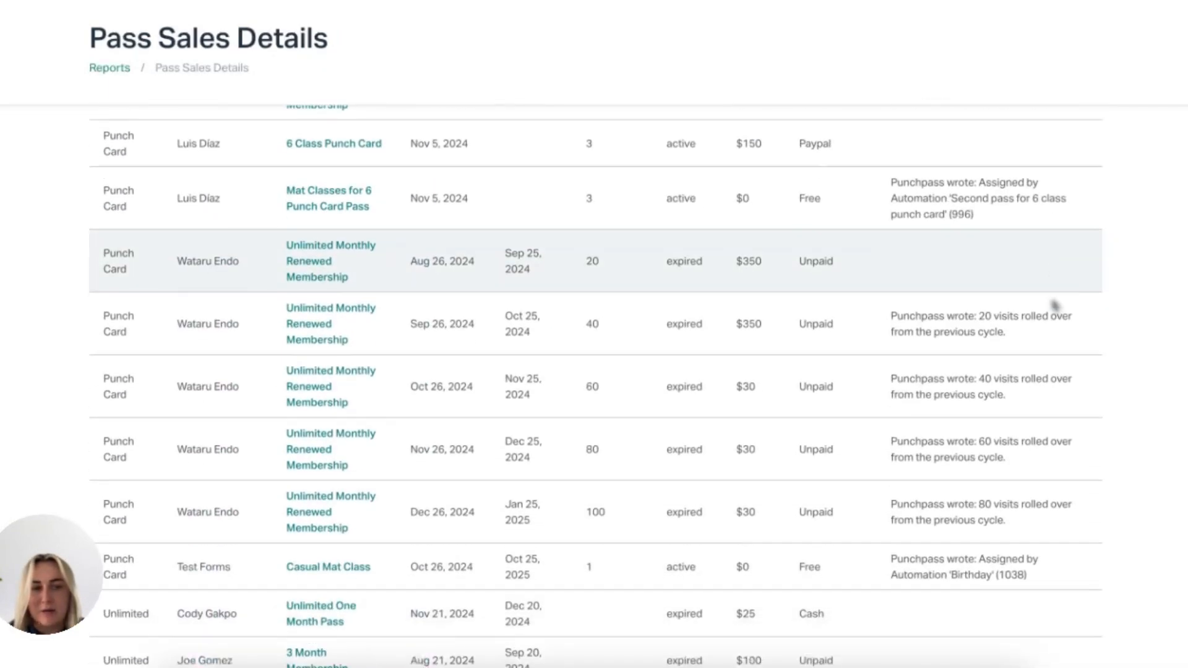
{"action": "scroll", "coordinate": [1055, 305], "scroll_direction": "down", "scroll_amount": 8}
{"action": "scroll", "coordinate": [1056, 305], "scroll_direction": "up", "scroll_amount": 20}
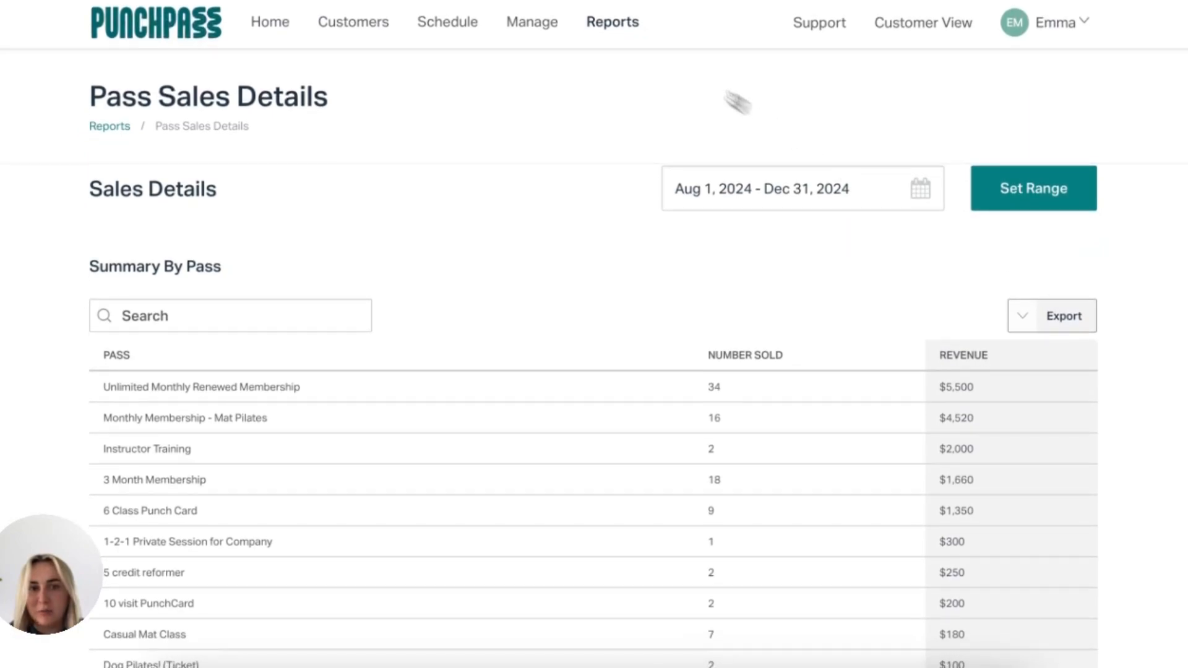
Return to the Reports overview and look through the other available report categories.
{"action": "left_click", "coordinate": [625, 28]}
{"action": "scroll", "coordinate": [631, 351], "scroll_direction": "down", "scroll_amount": 4}
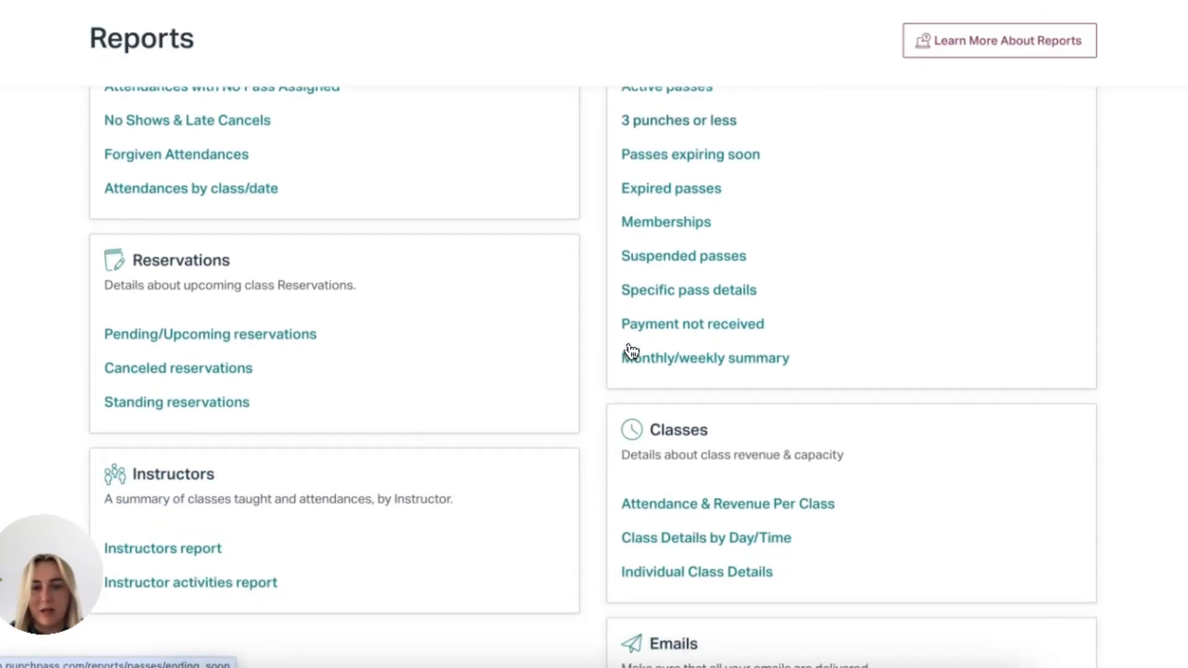
{"action": "scroll", "coordinate": [592, 411], "scroll_direction": "down", "scroll_amount": 4}
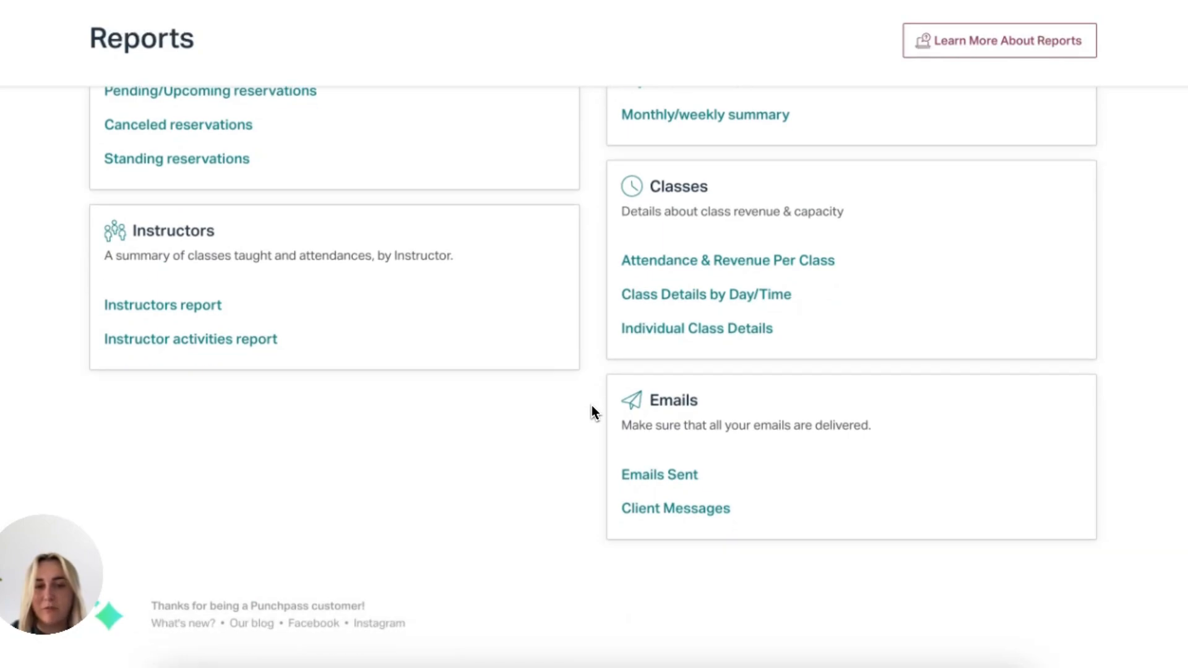
{"action": "scroll", "coordinate": [591, 408], "scroll_direction": "up", "scroll_amount": 5}
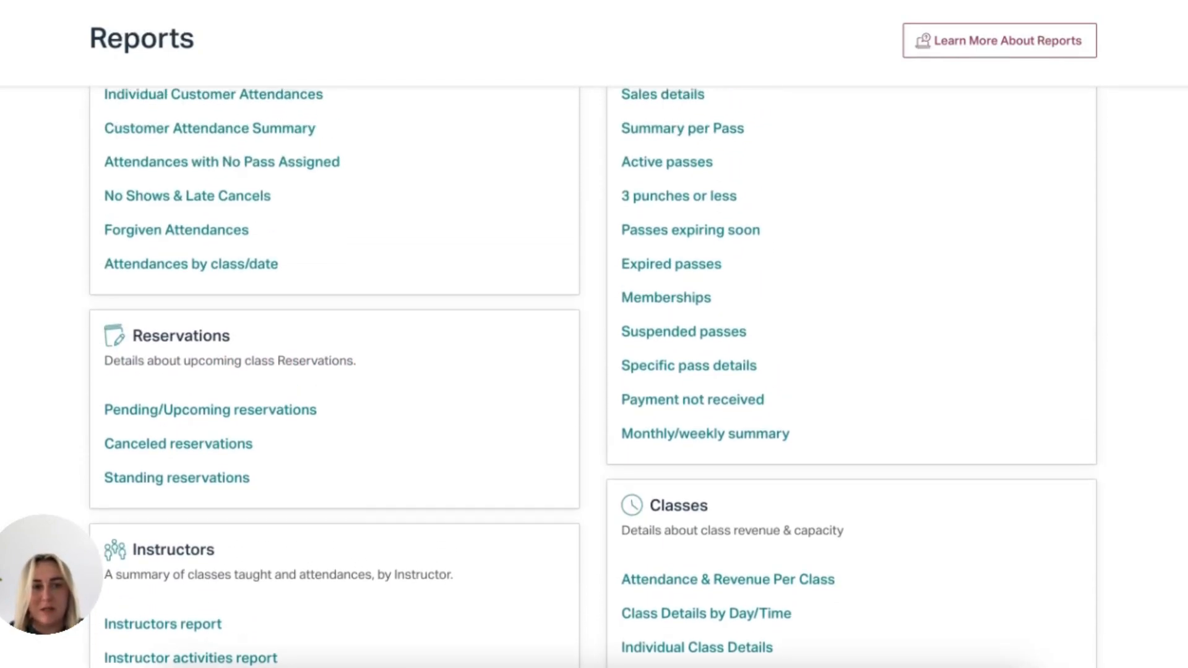
{"action": "scroll", "coordinate": [591, 409], "scroll_direction": "up", "scroll_amount": 3}
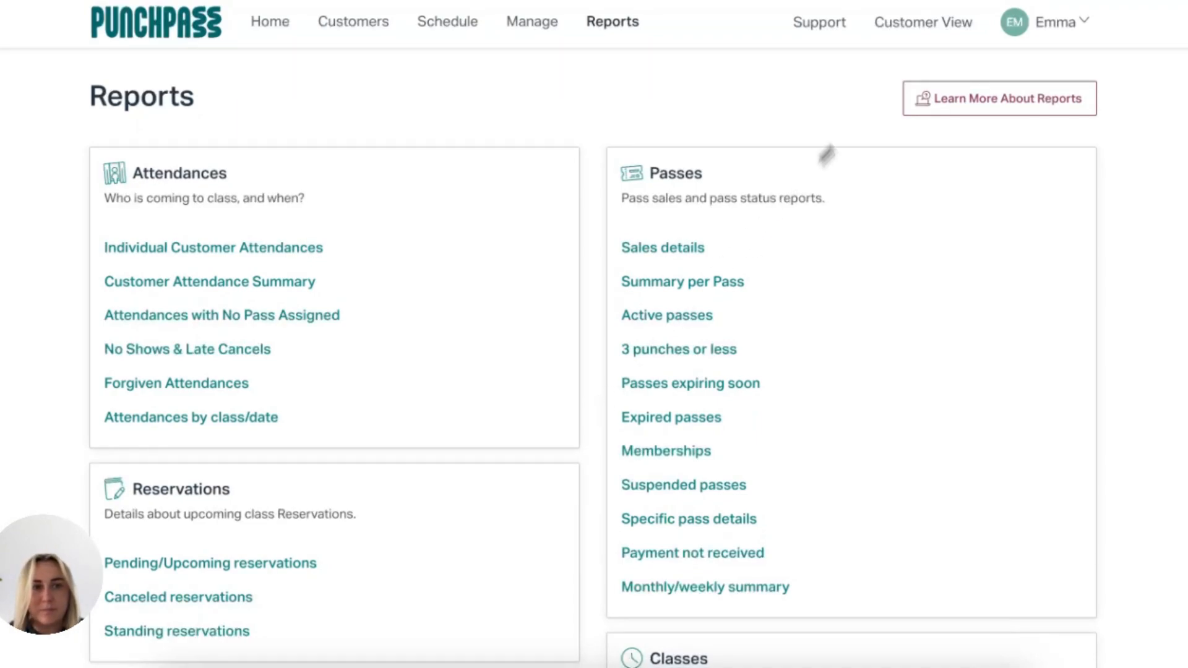
Switch to the customer view and examine the studio's welcome message and public class schedule.
{"action": "left_click", "coordinate": [926, 34]}
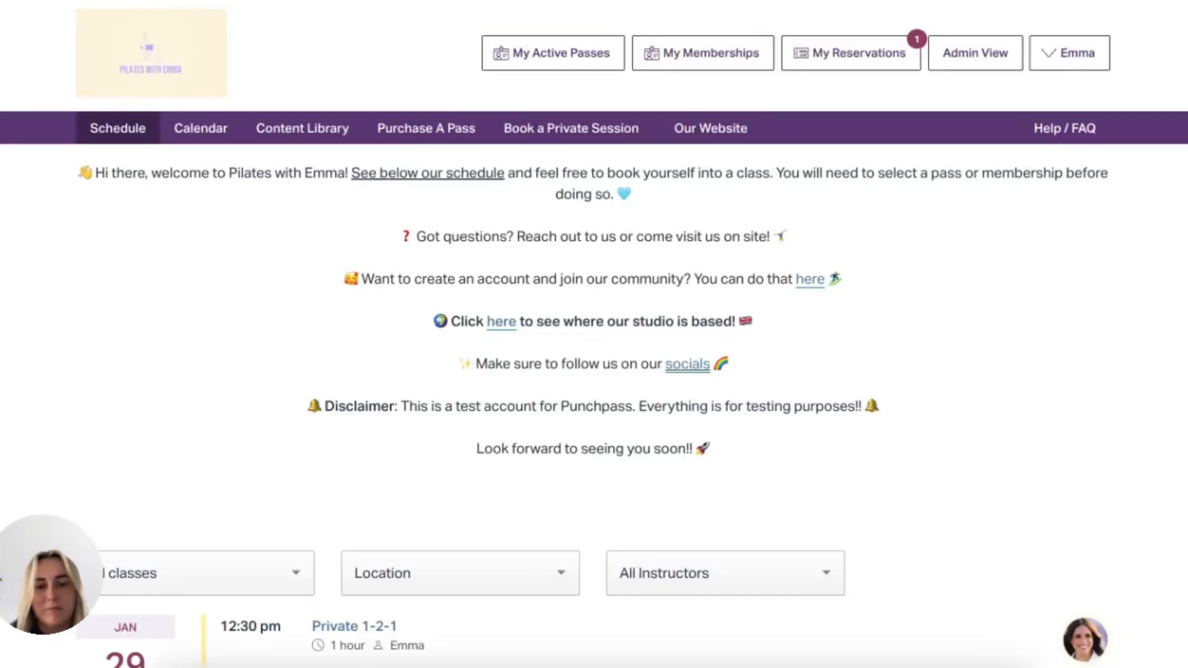
{"action": "scroll", "coordinate": [908, 297], "scroll_direction": "down", "scroll_amount": 8}
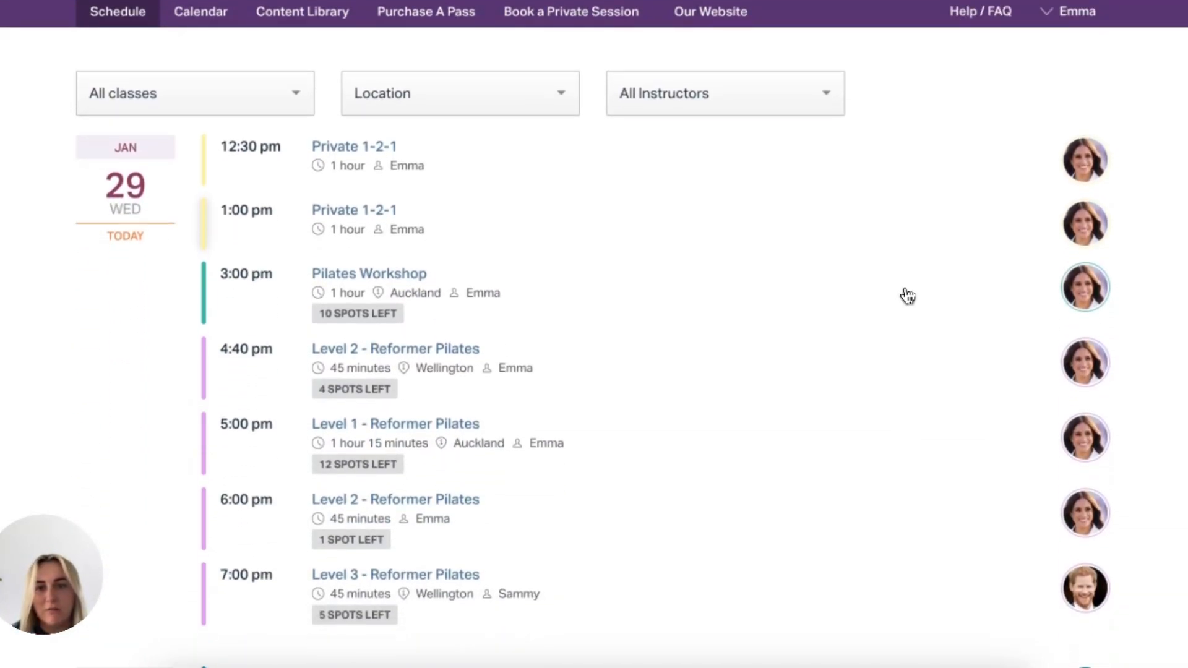
{"action": "scroll", "coordinate": [908, 296], "scroll_direction": "down", "scroll_amount": 2}
{"action": "scroll", "coordinate": [908, 297], "scroll_direction": "up", "scroll_amount": 10}
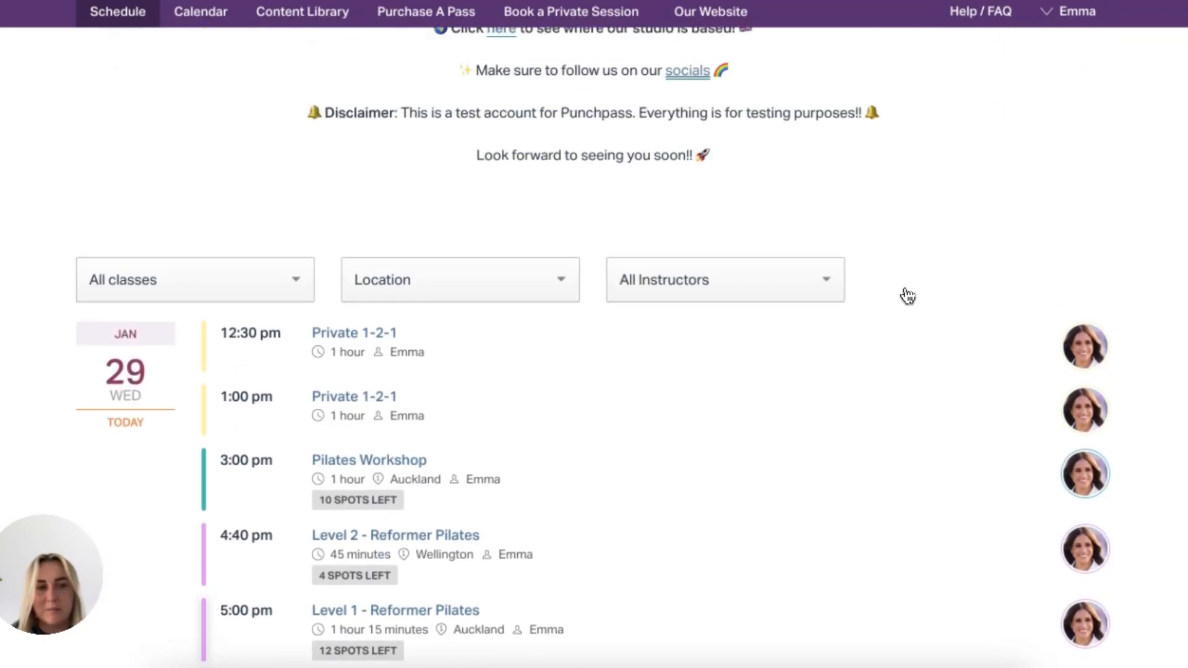